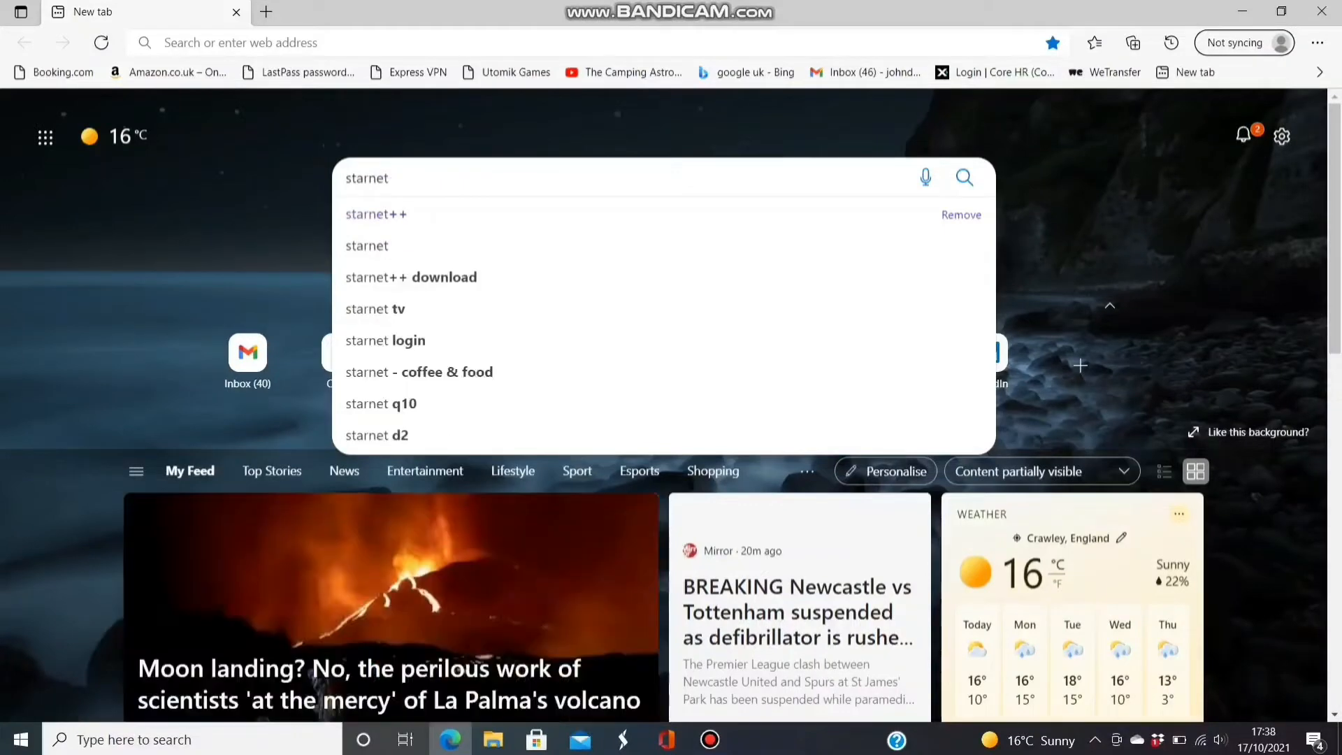
Search the web for starnet++ and open its SourceForge download page
key("Return")
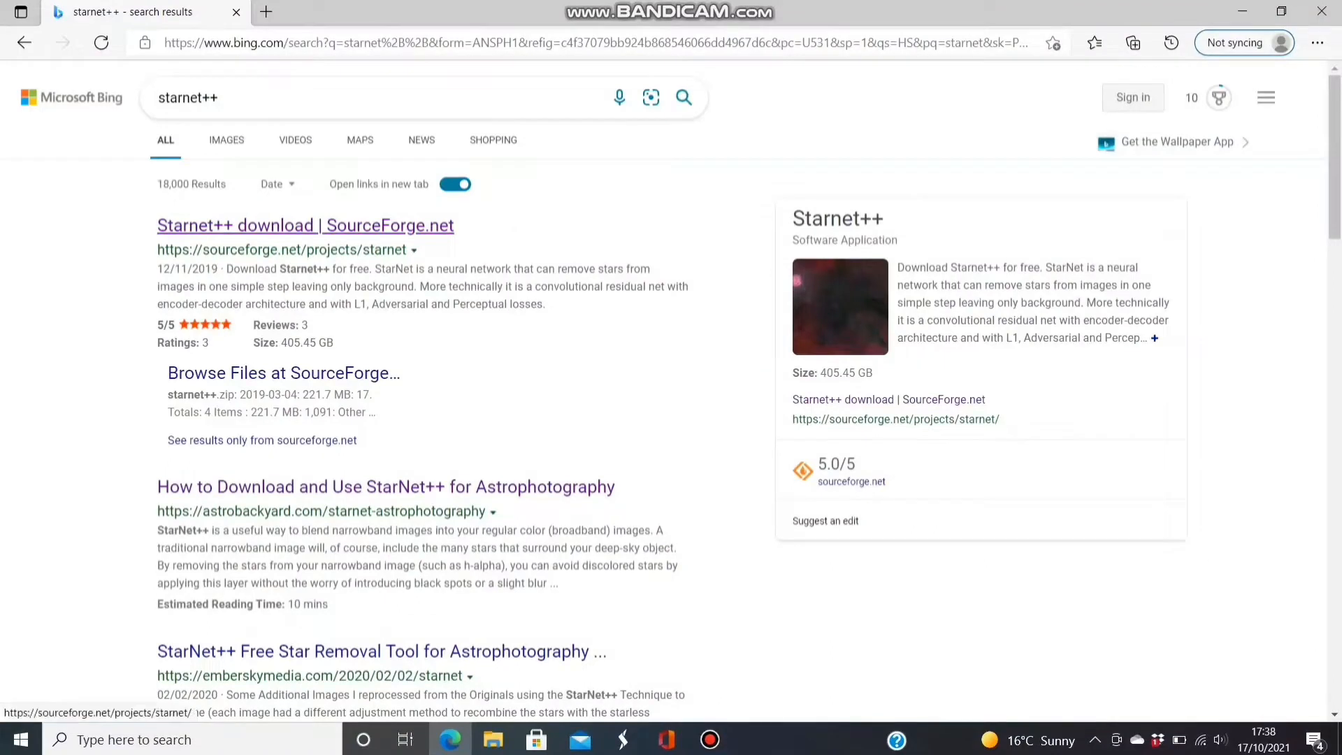
left_click(238, 226)
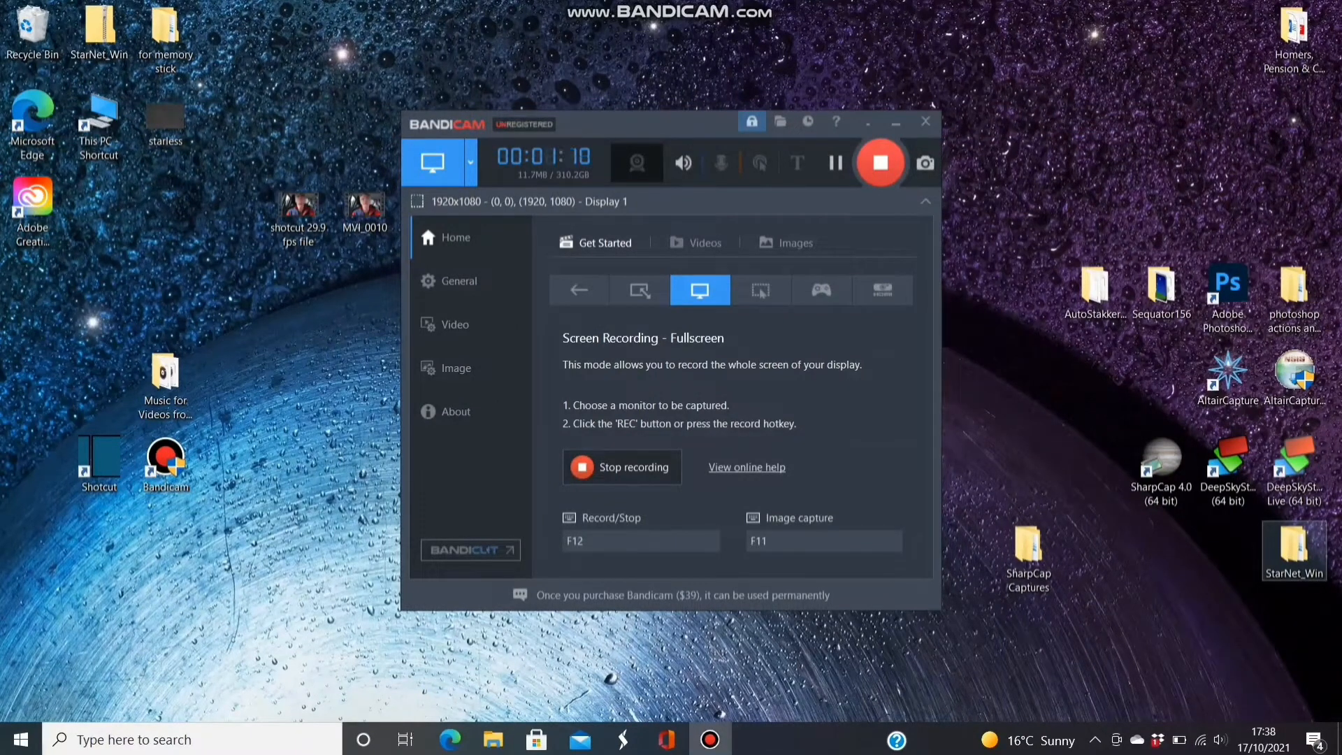
Move the StarNet_Win desktop folder below the SharpCap 4.0 shortcut and examine the files in its inner StarNet_Win folder
left_click_drag(1294, 549, 1162, 549)
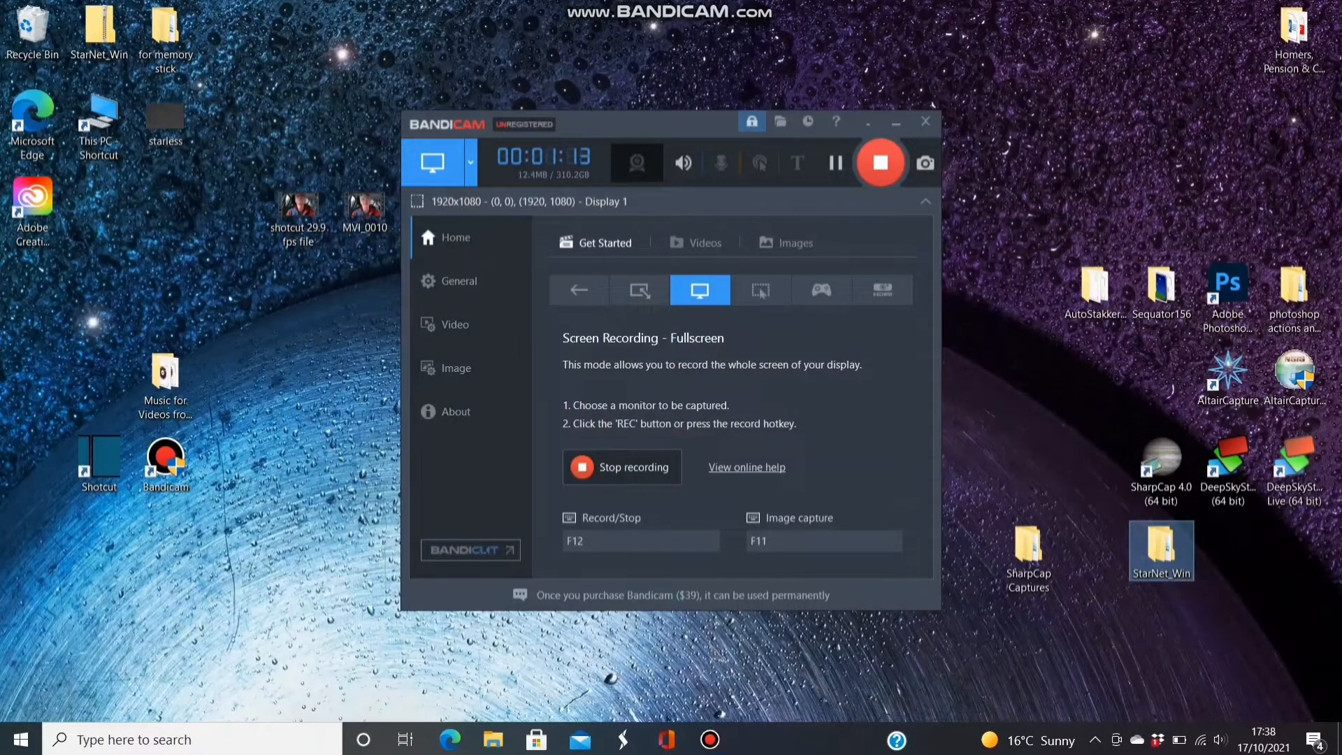
double_click(1162, 547)
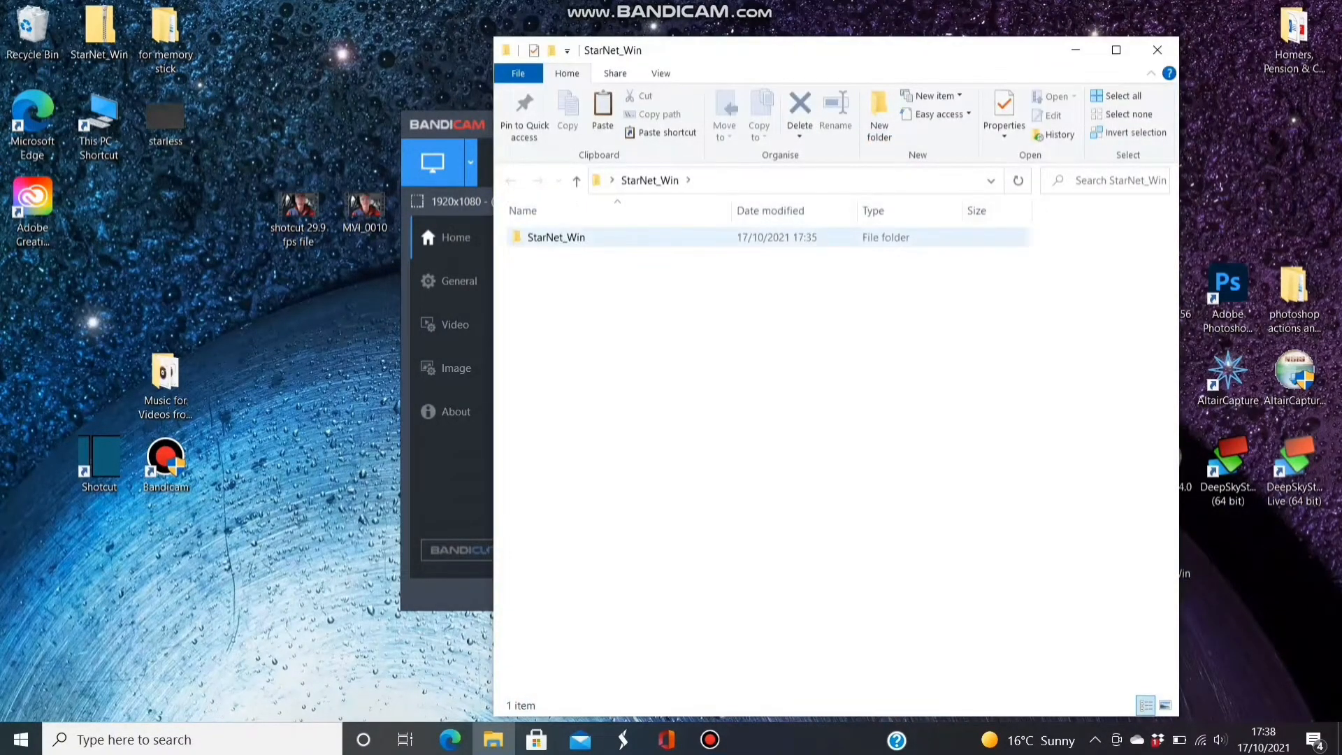
double_click(556, 237)
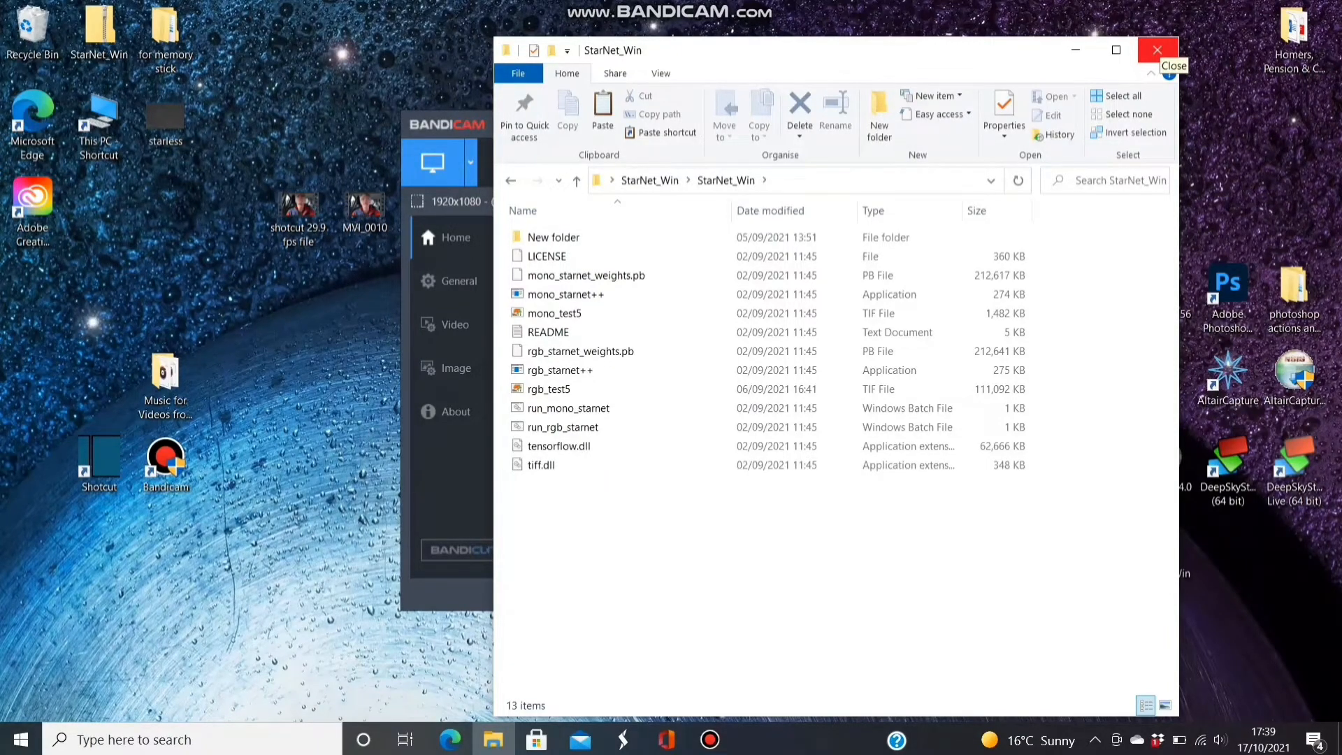
left_click(1158, 50)
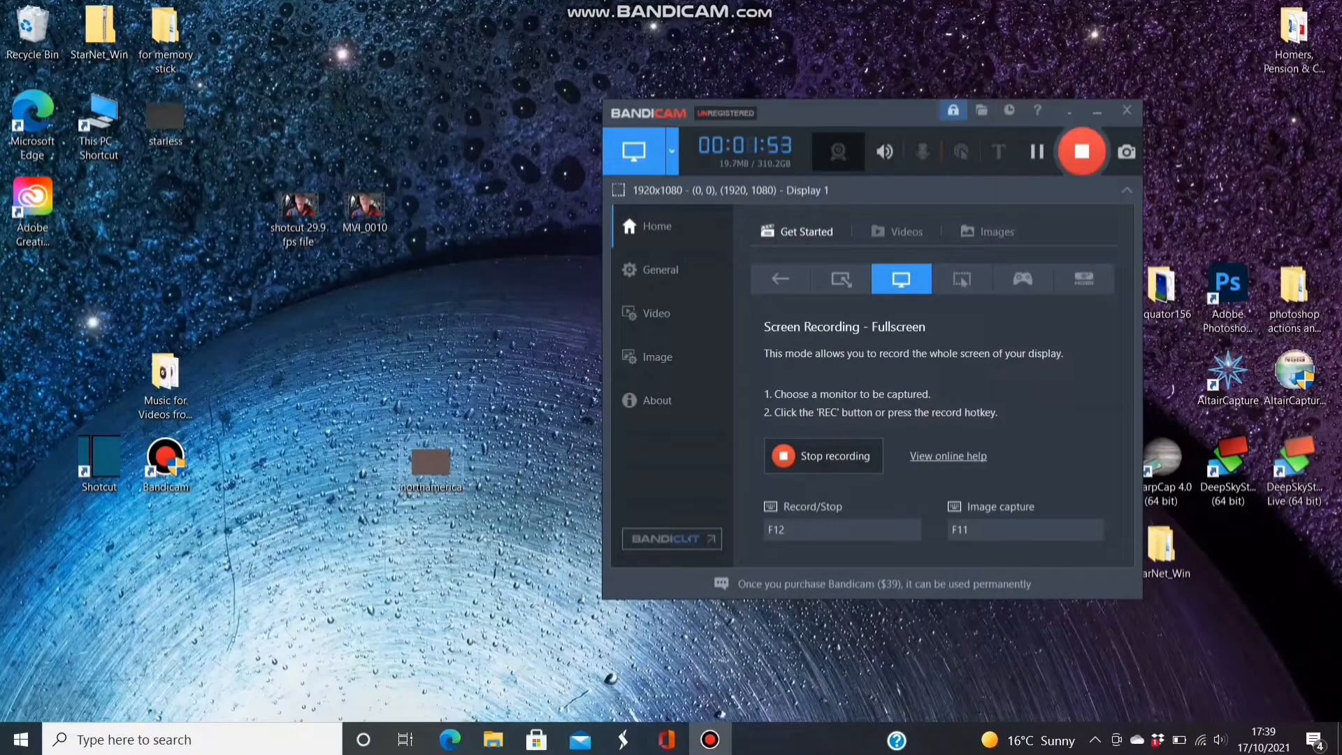
View the unprocessed northamerica image from the desktop in the photo viewer
double_click(431, 463)
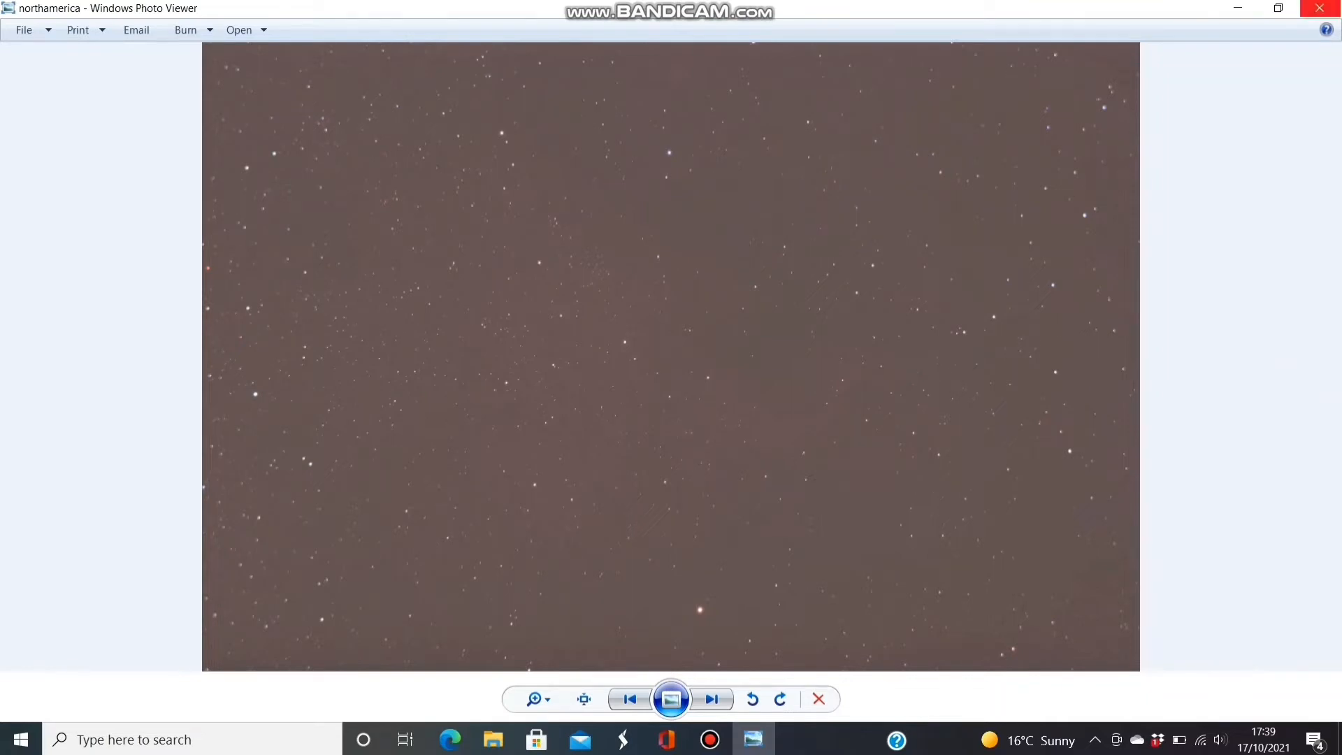
key("F11")
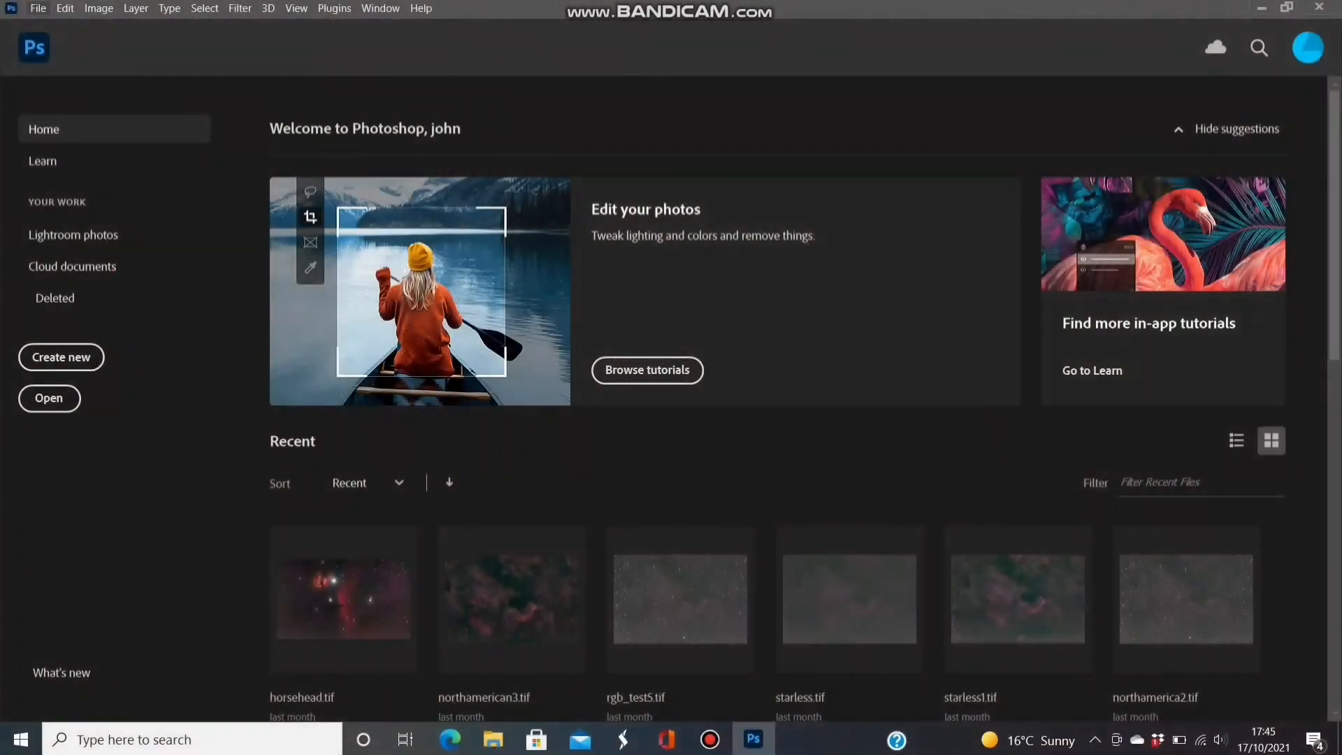
Open the northamerica TIF file from the Desktop in Photoshop
left_click(38, 8)
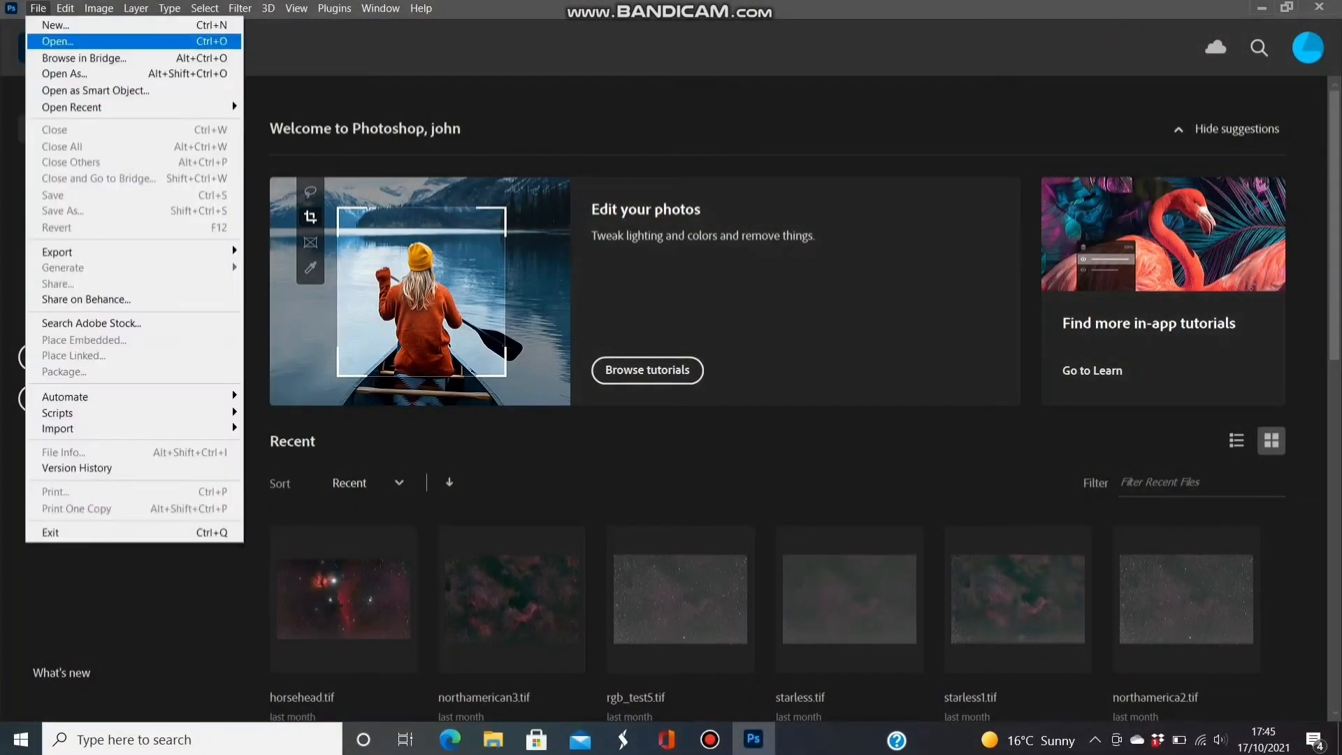
key("Return")
scroll(406, 210, "down", 2)
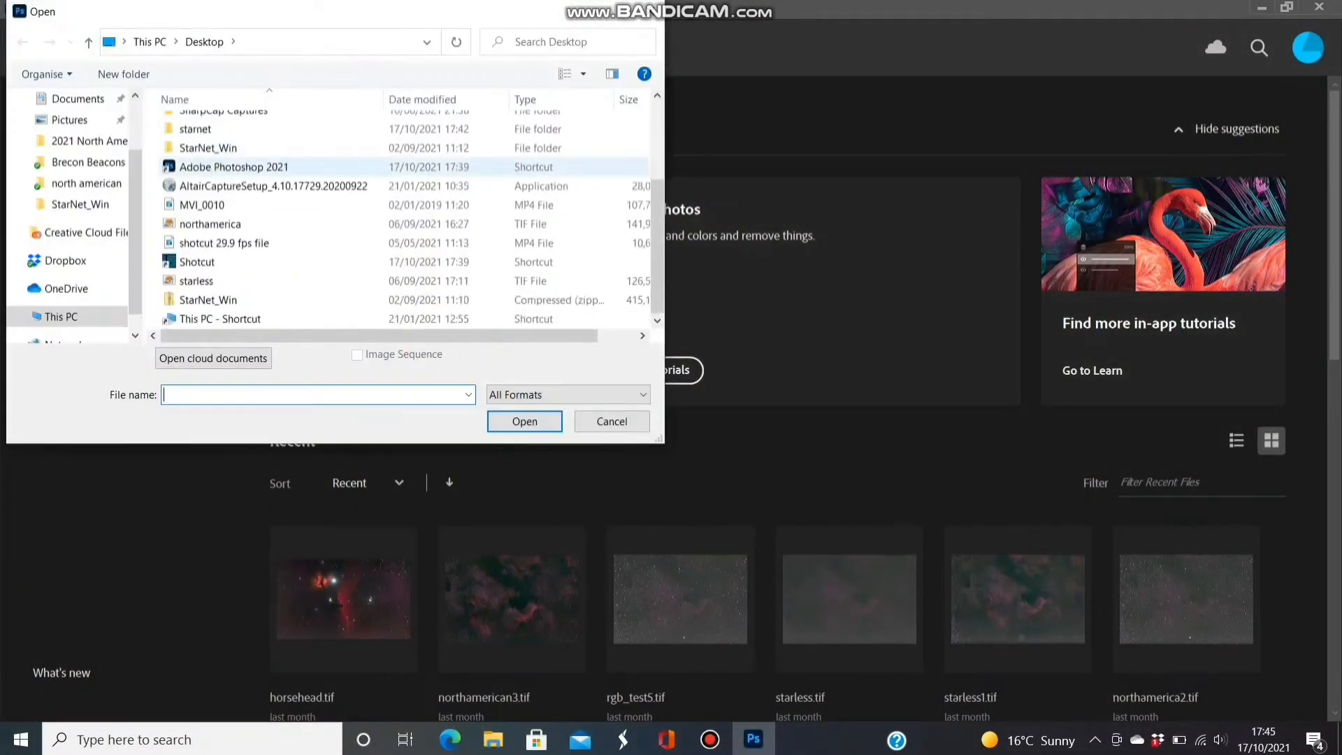
double_click(230, 223)
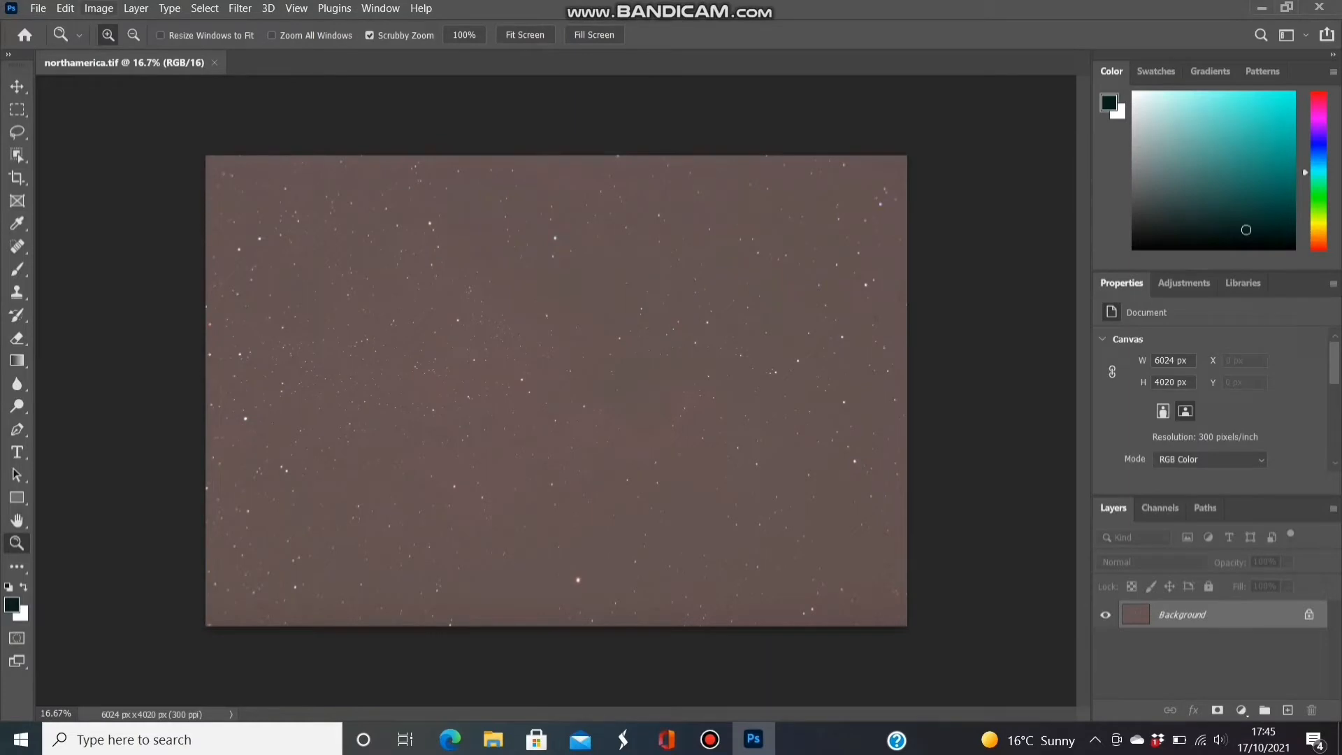
Apply the RC-Astro GradientXTerminator filter with Medium detail, Medium aggressiveness and background colour balancing enabled
left_click(240, 7)
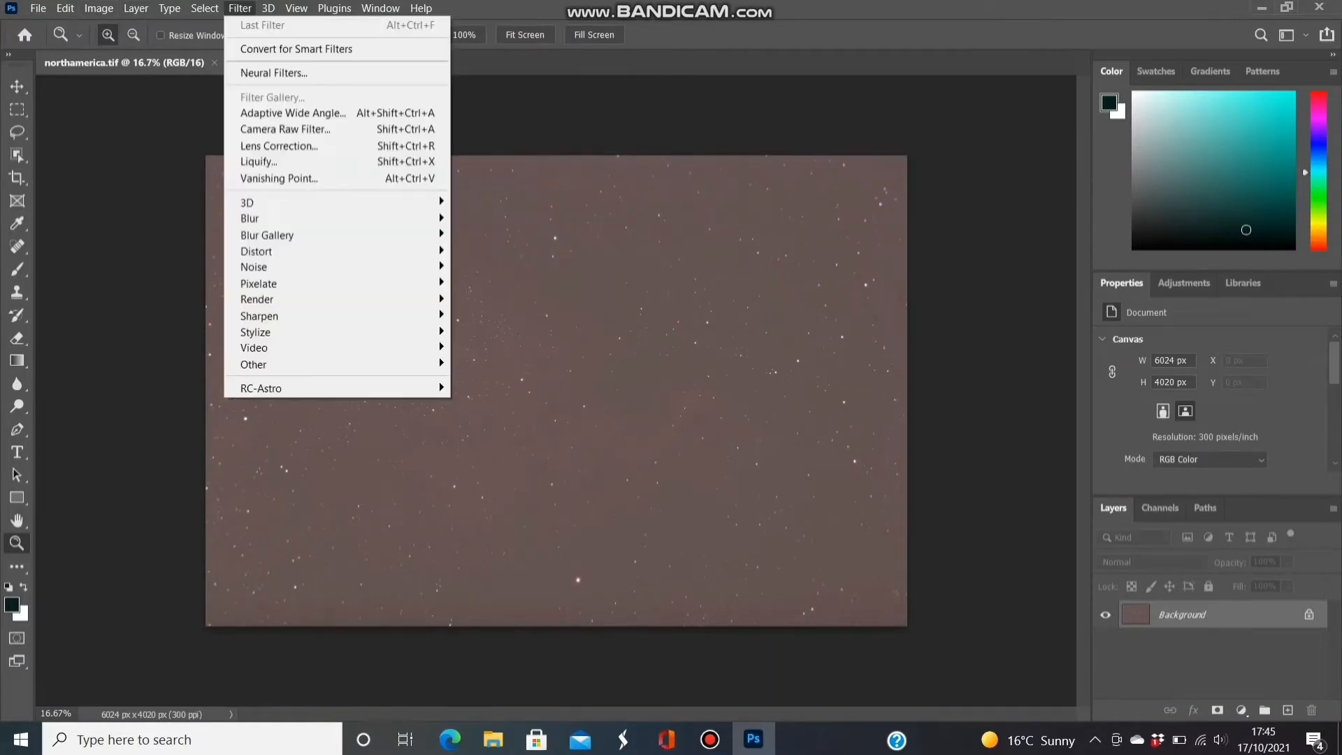
mouse_move(335, 388)
left_click(515, 388)
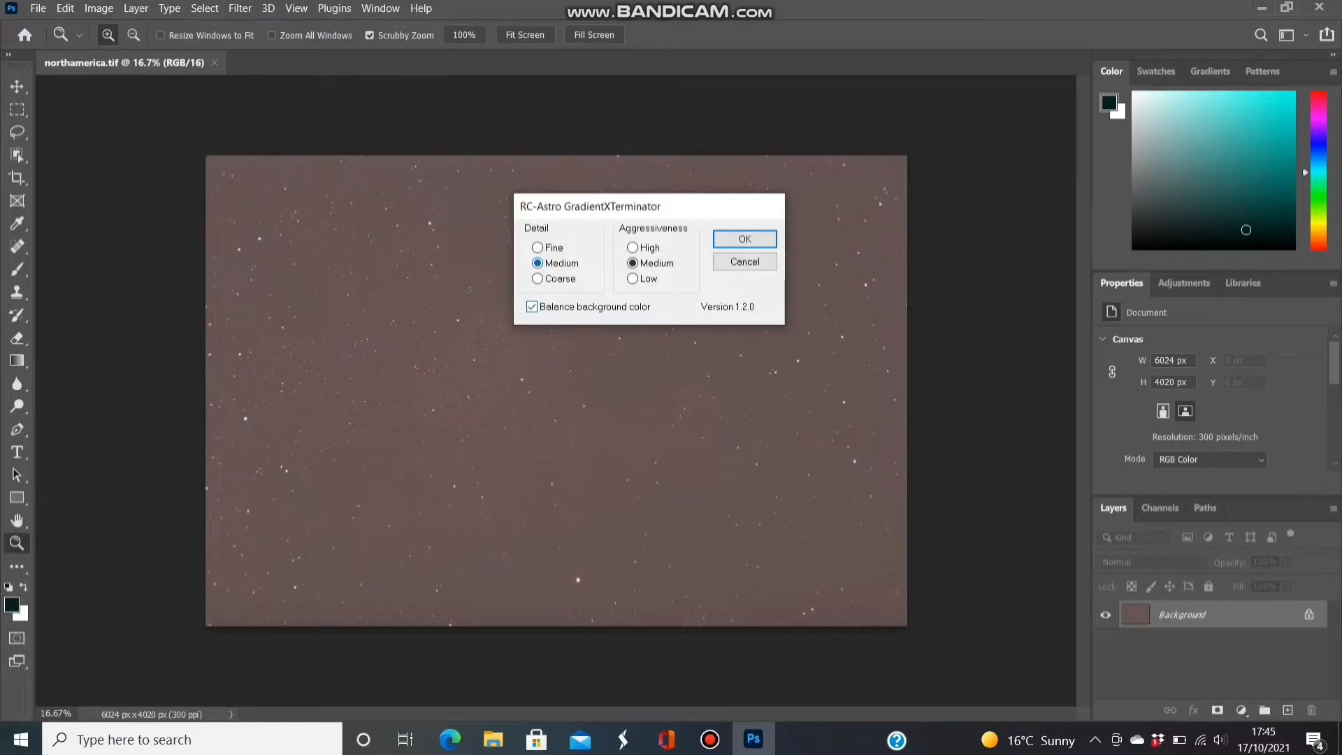
key("Return")
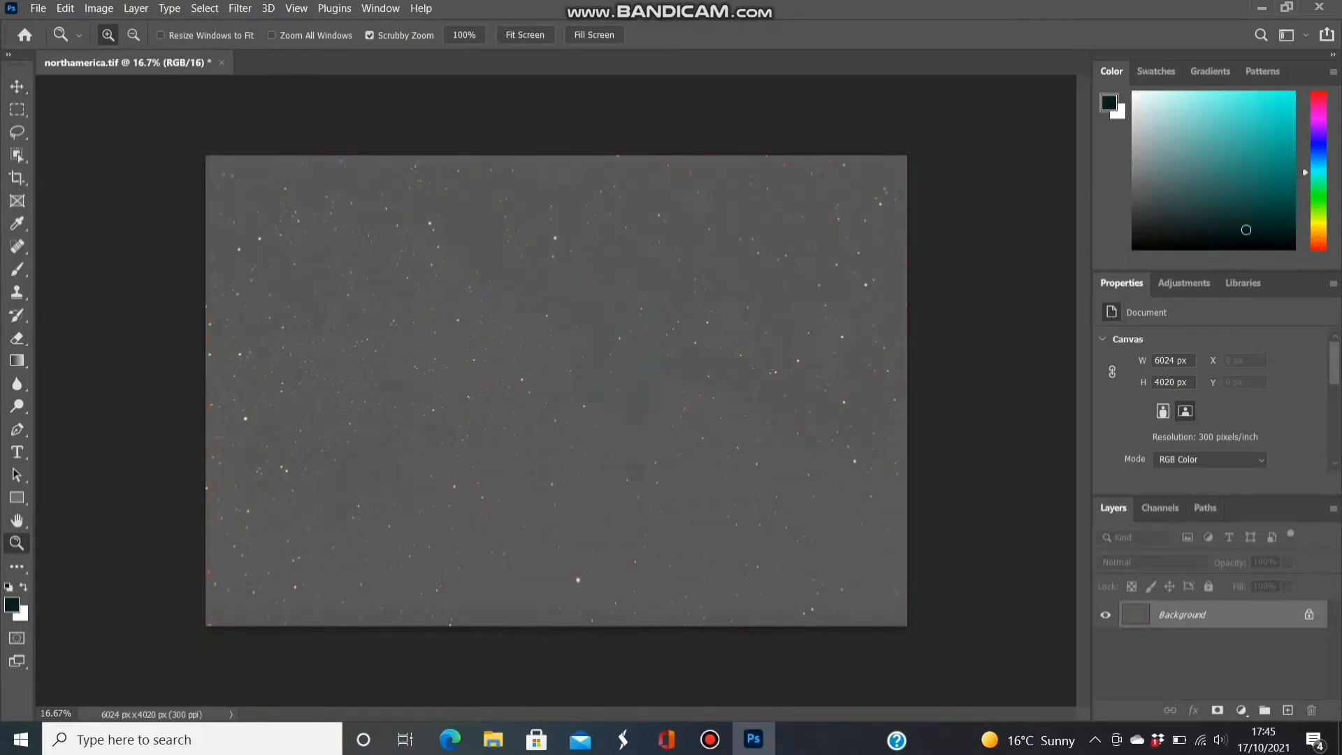
Darken the sky background with a Curves adjustment that moves the RGB black point to input 57
left_click(98, 8)
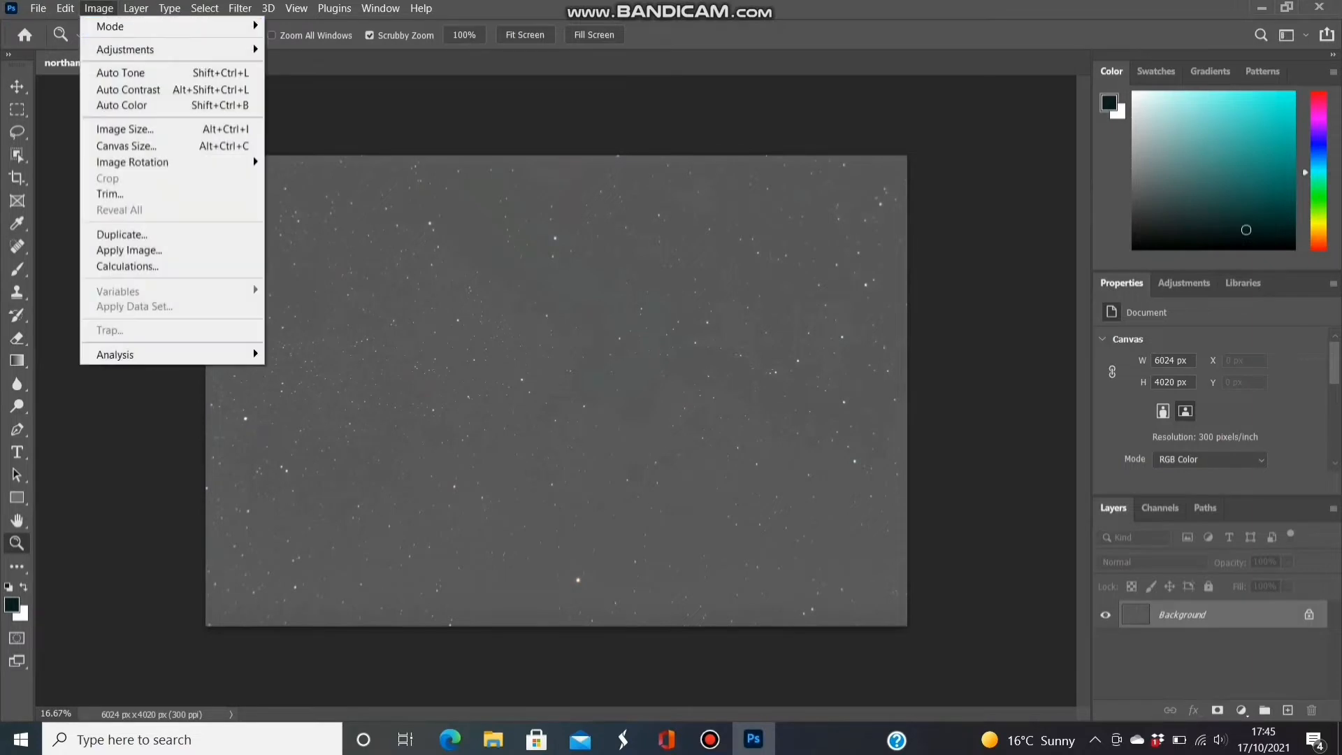
mouse_move(123, 50)
left_click(294, 82)
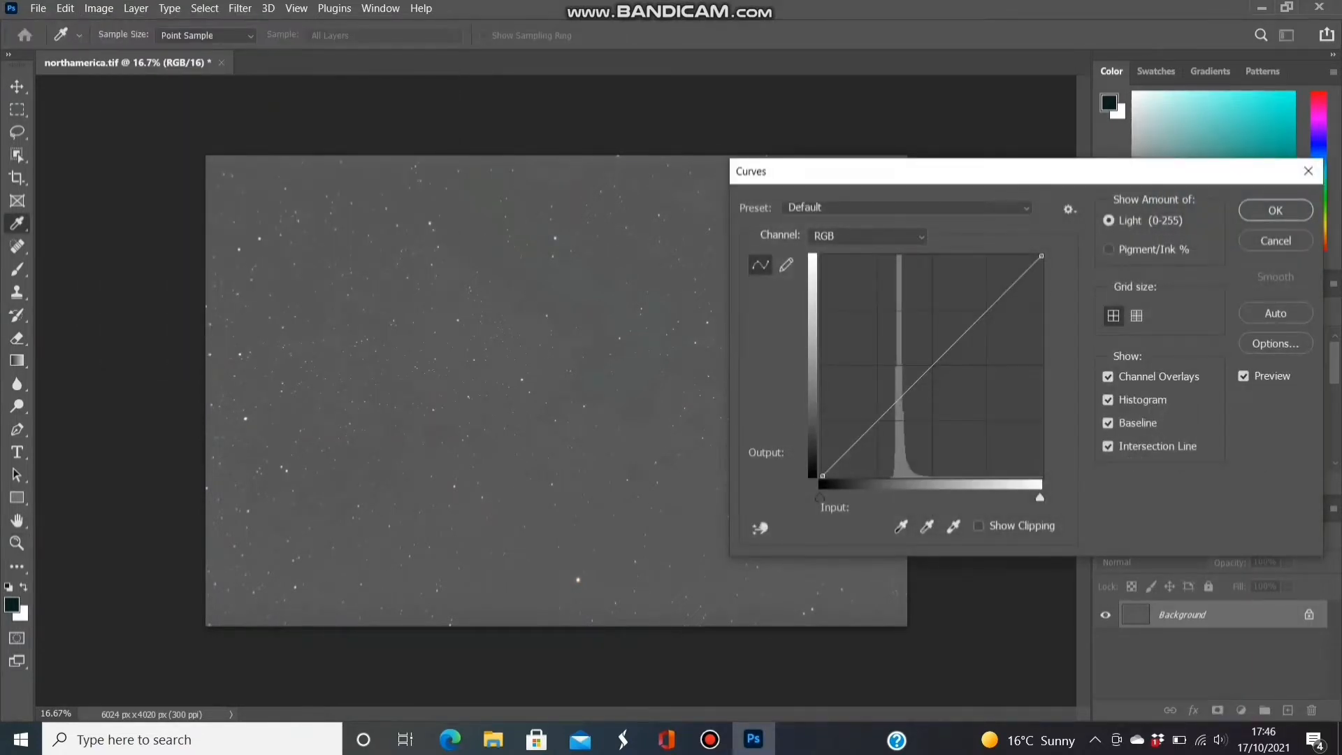
left_click_drag(822, 476, 872, 477)
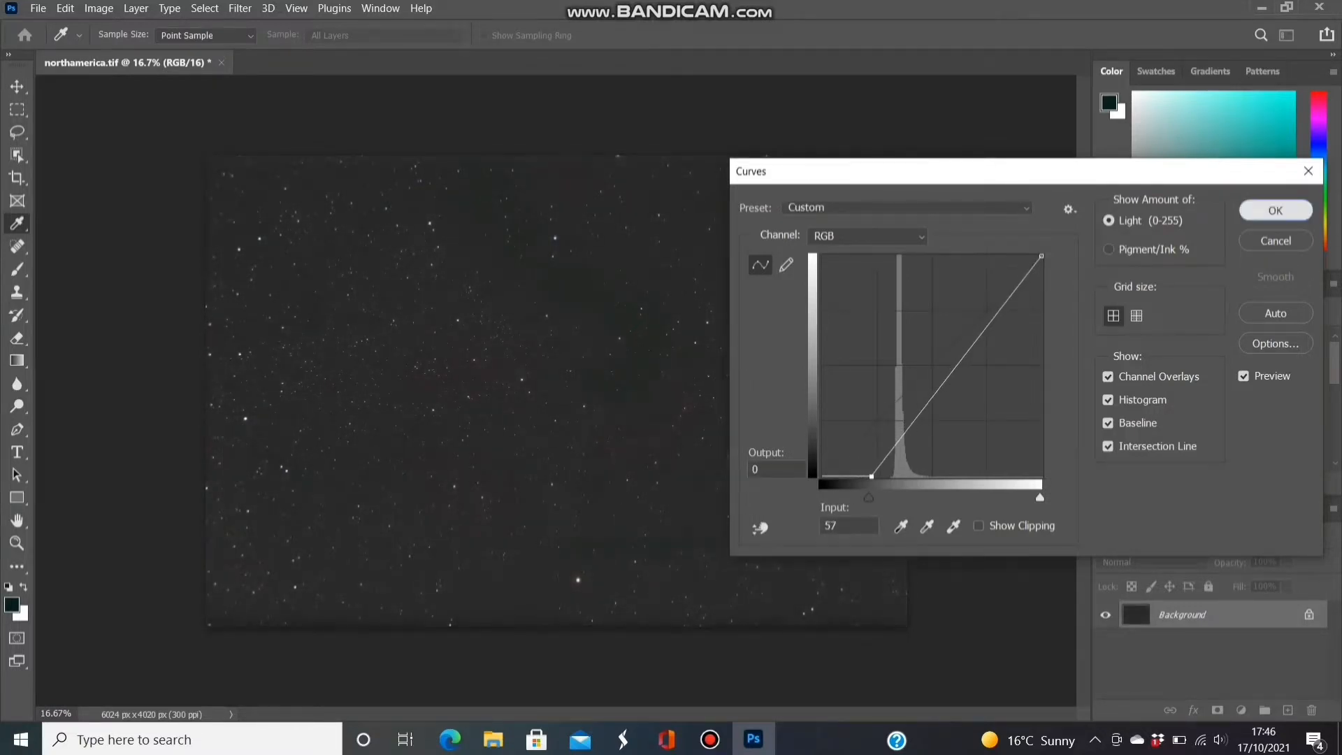
left_click(1276, 210)
key("z")
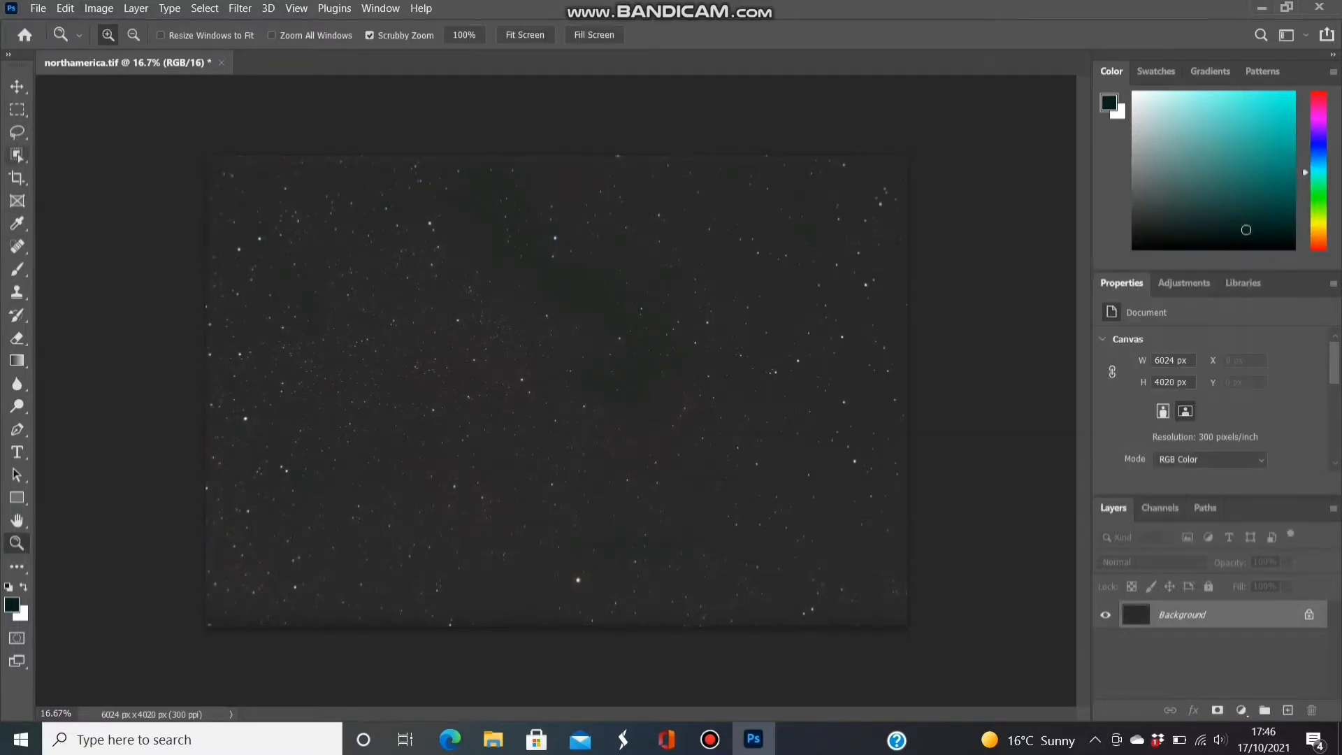
Crop a thin border off all four sides of the image, leaving a canvas of about 5700 x 3780 px
left_click(17, 178)
left_click_drag(557, 626, 557, 621)
left_click_drag(557, 160, 557, 169)
left_click_drag(907, 389, 899, 391)
left_click_drag(214, 390, 232, 390)
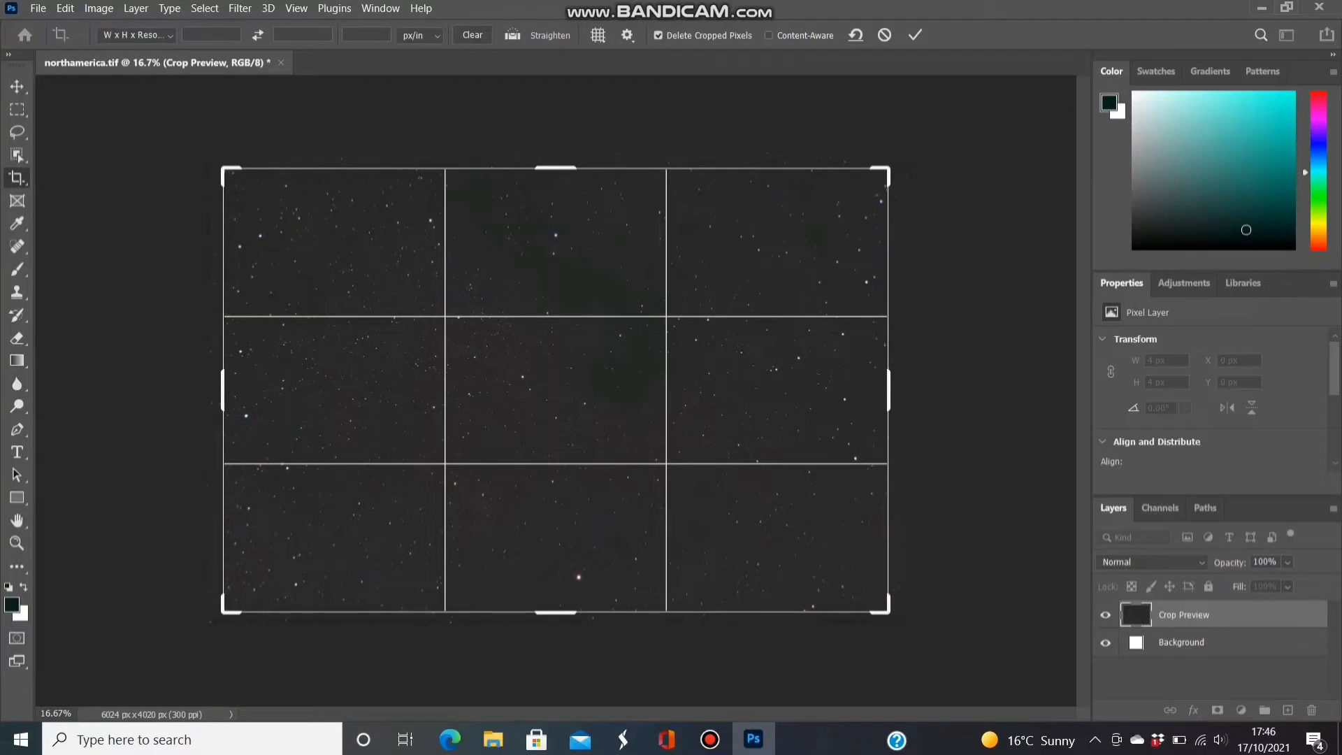
left_click(98, 8)
left_click(106, 178)
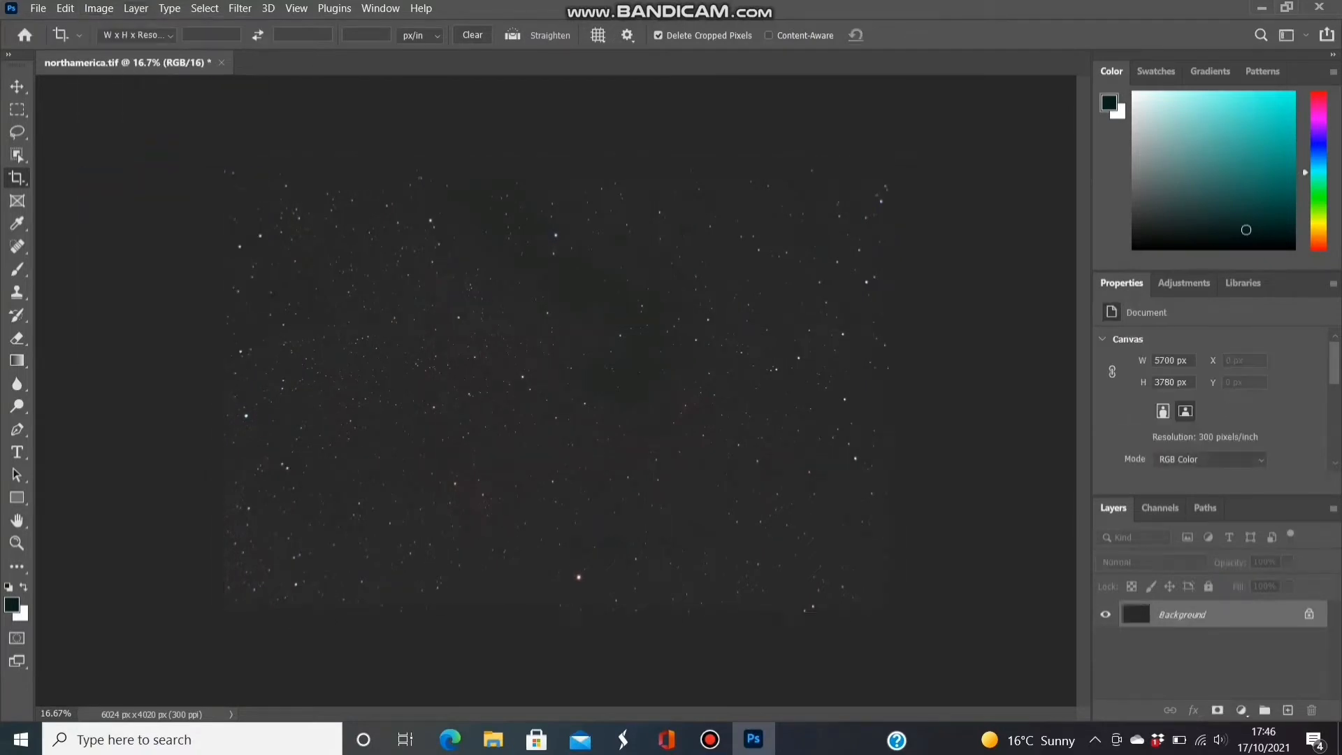
Brighten the image with a Curves adjustment by raising the RGB curve at the histogram peak
left_click(98, 7)
mouse_move(125, 49)
left_click(293, 84)
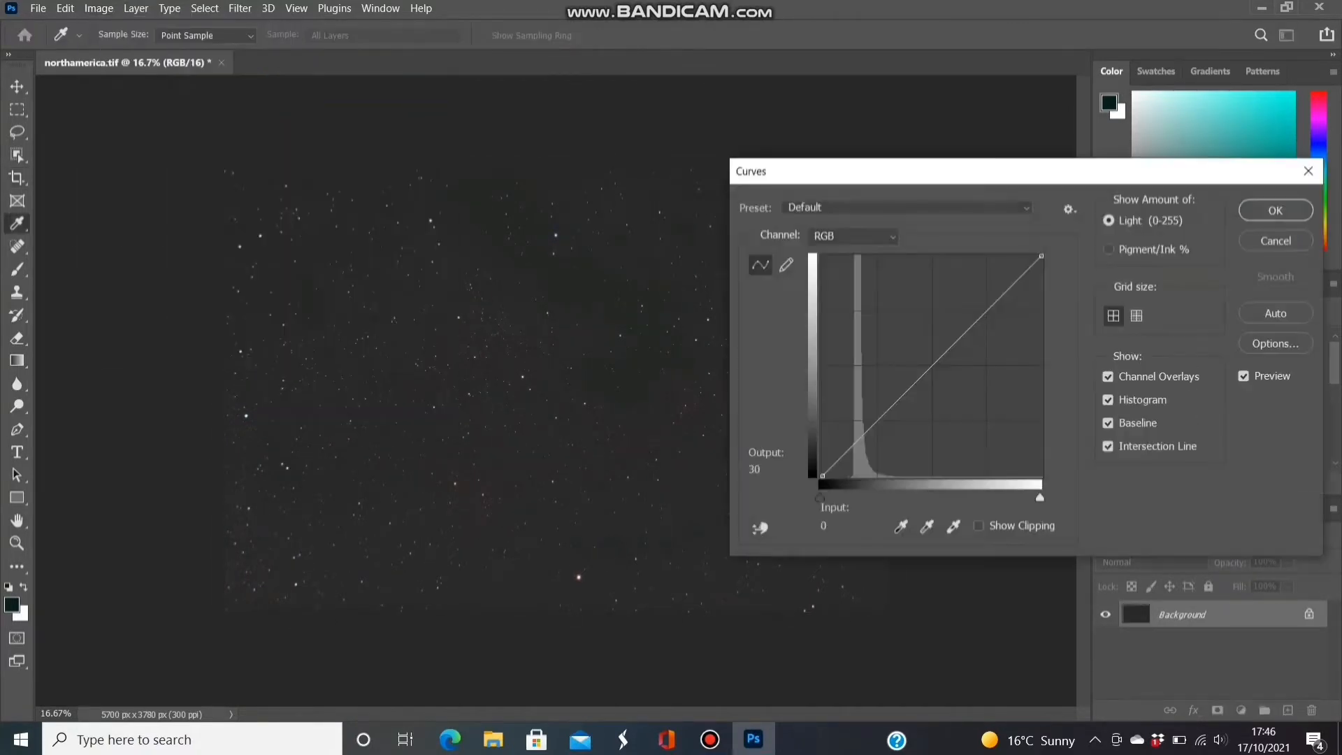
left_click_drag(859, 431, 860, 397)
key("Return")
key("c")
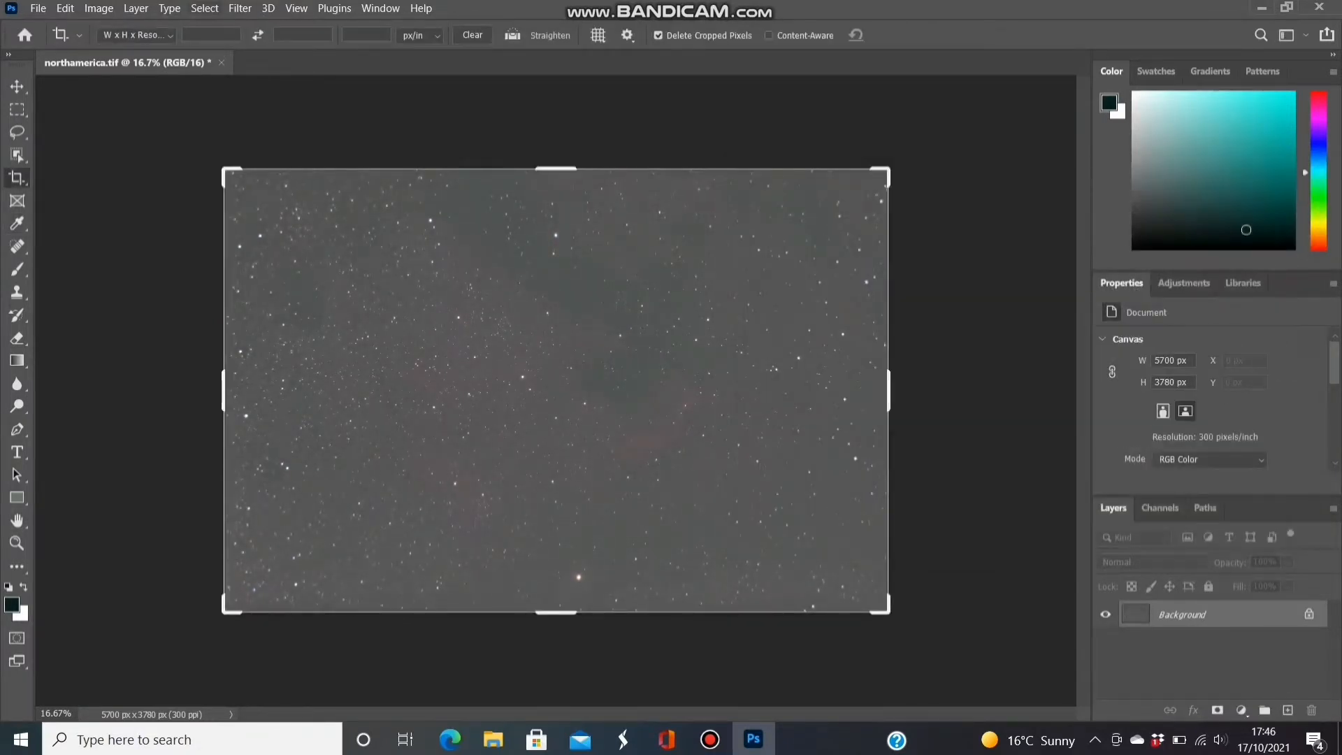
Apply a Levels adjustment with the RGB black input level at 55
left_click(98, 8)
mouse_move(125, 49)
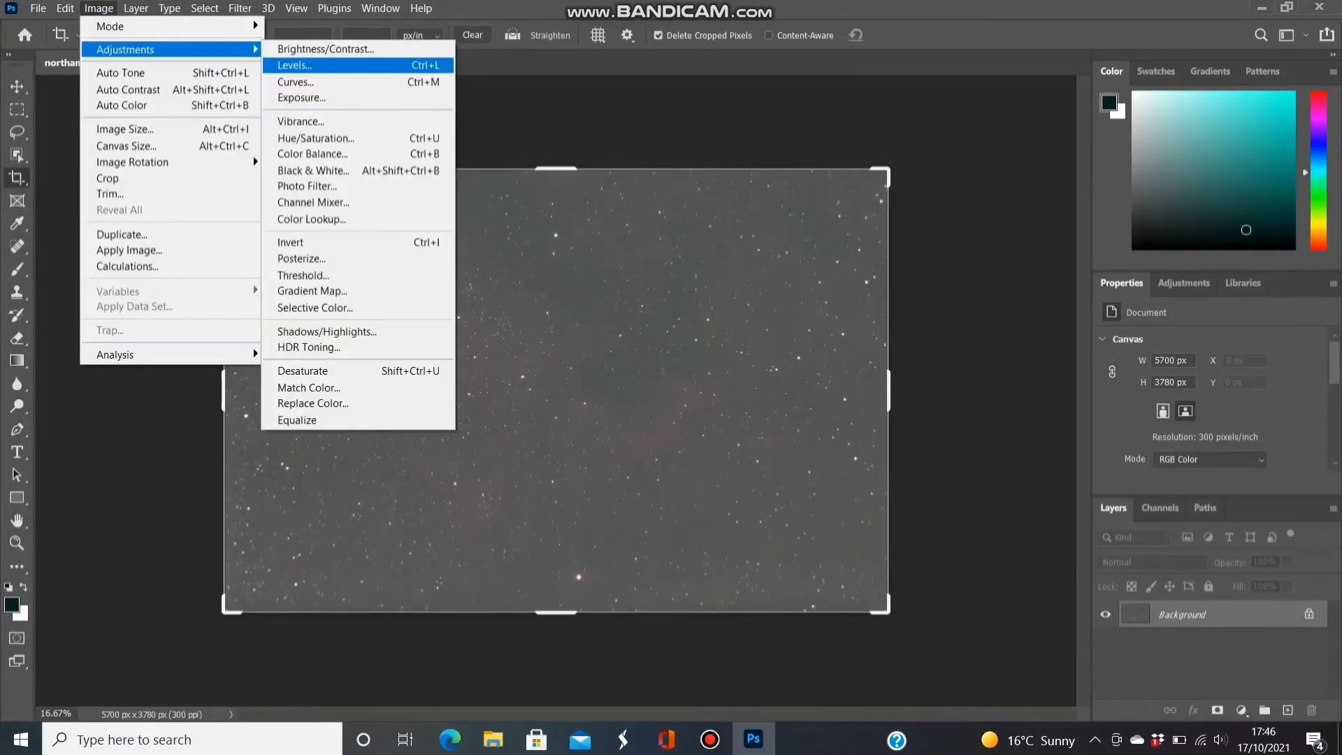
left_click(293, 66)
left_click_drag(920, 309, 968, 309)
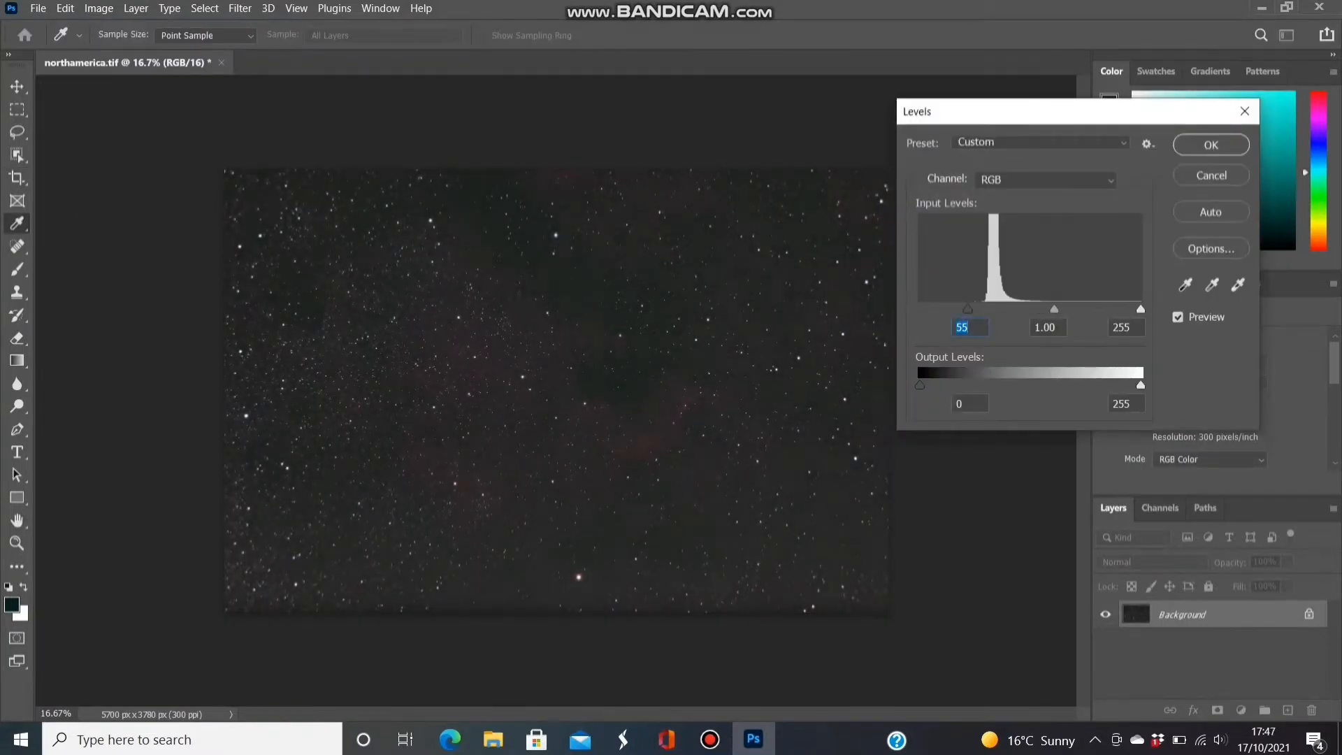
key("Return")
Stretch the nebula with another Curves adjustment, raising the RGB curve at input 45 to an output of about 77
left_click(98, 7)
mouse_move(124, 49)
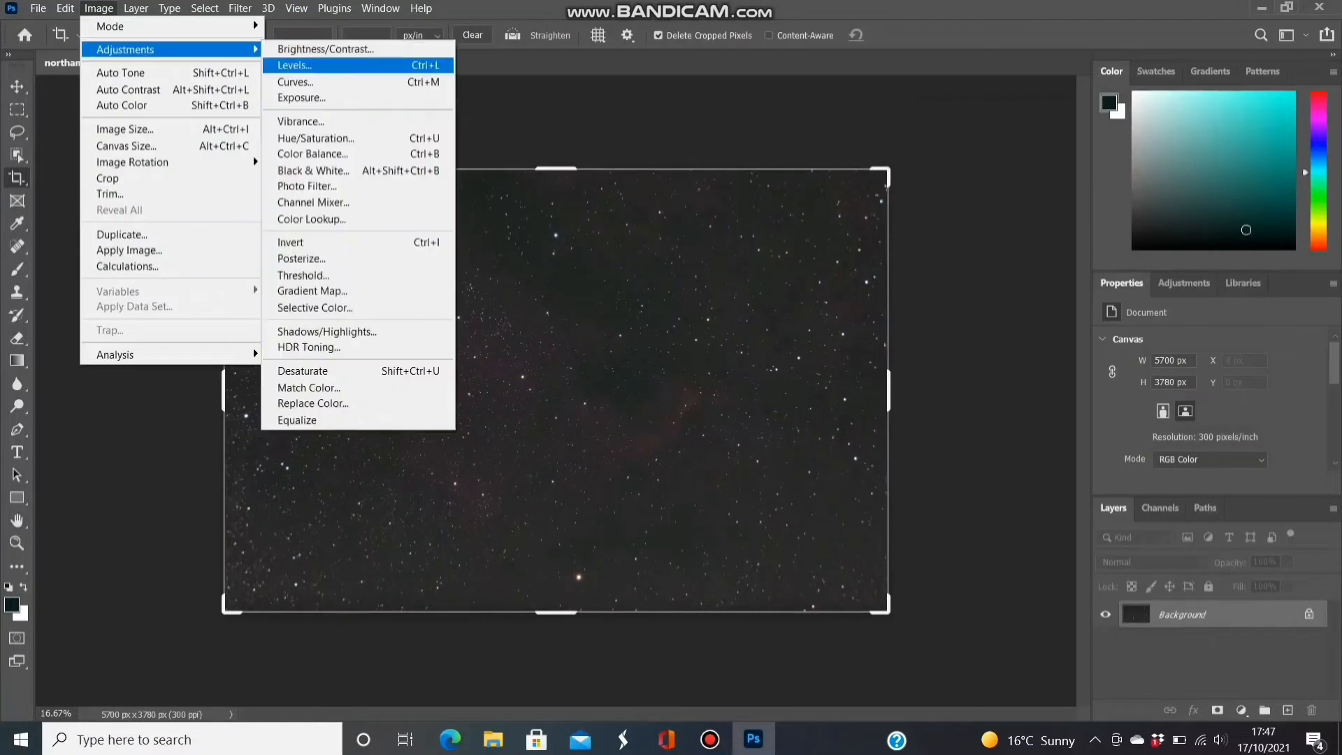
left_click(297, 82)
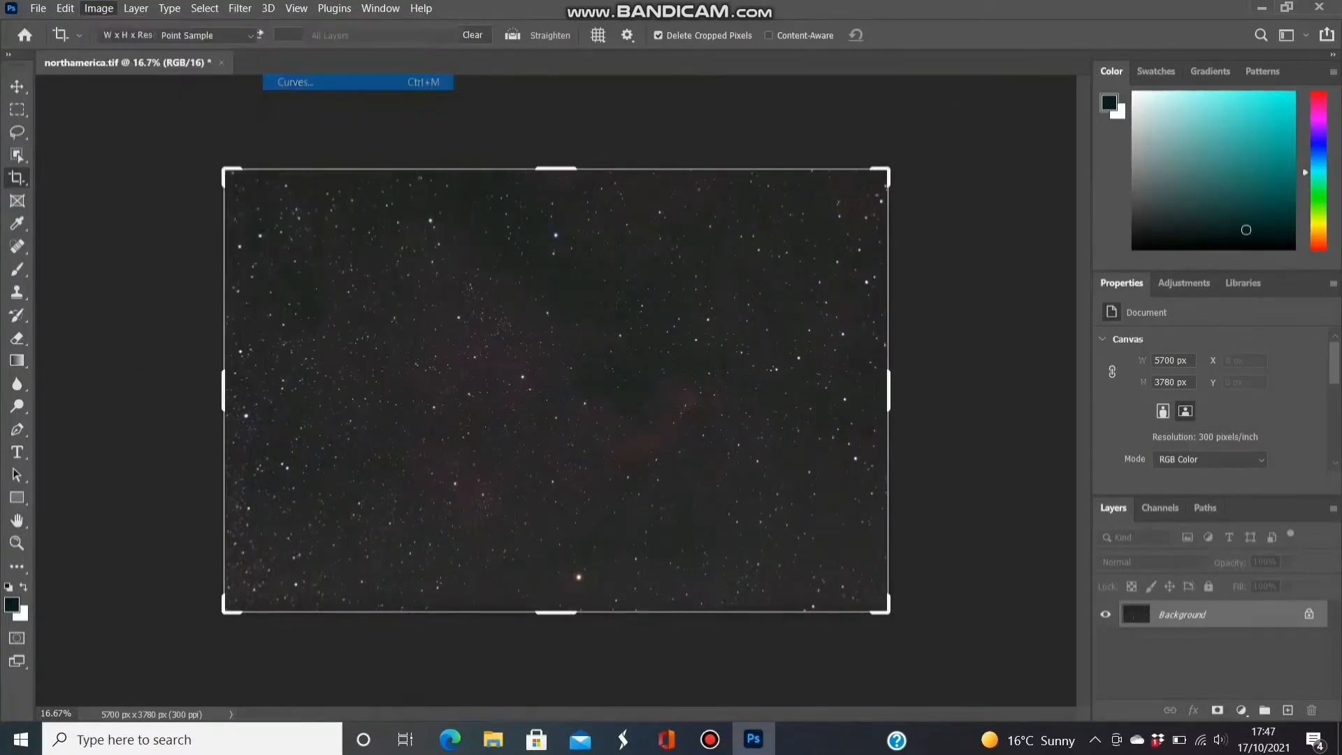
left_click_drag(862, 436, 861, 431)
key("shift+Up")
key("shift+Up")
key("shift+Up")
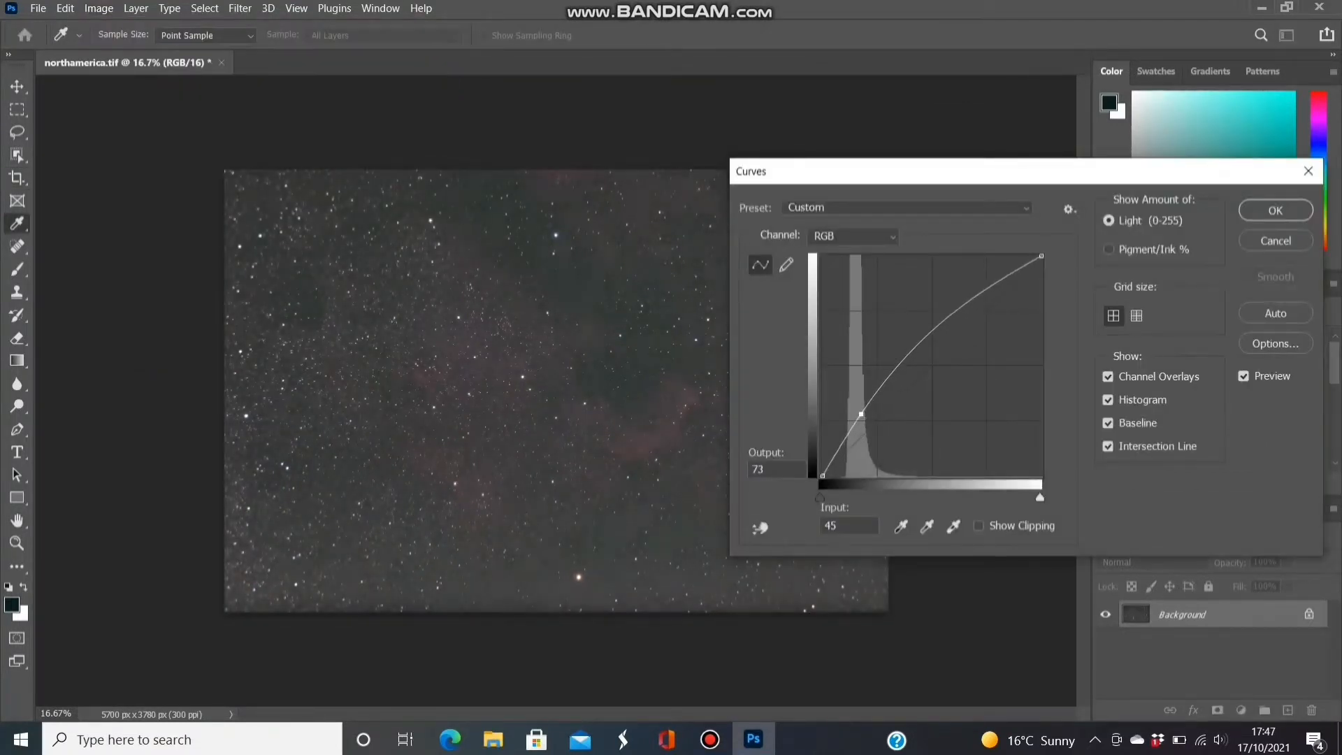
key("Down")
key("Down")
key("Down")
key("Down")
key("Down")
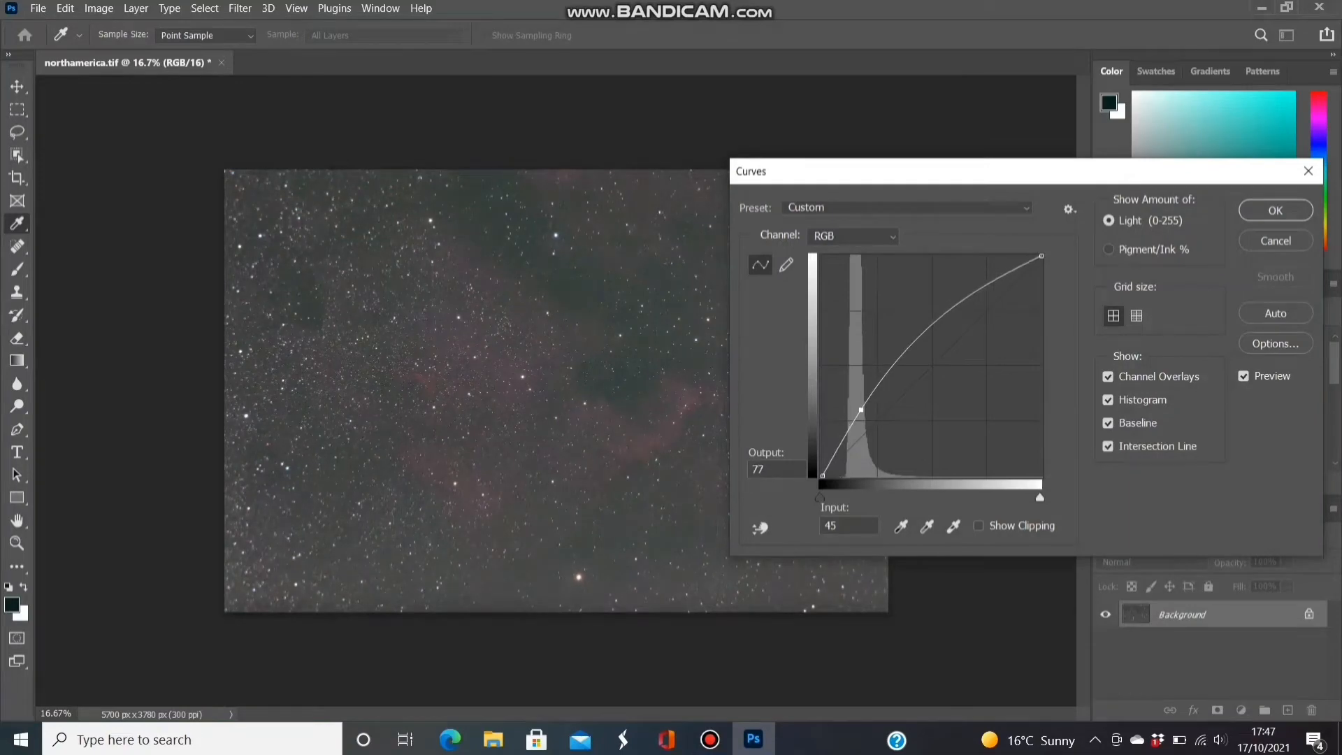
left_click_drag(862, 410, 861, 409)
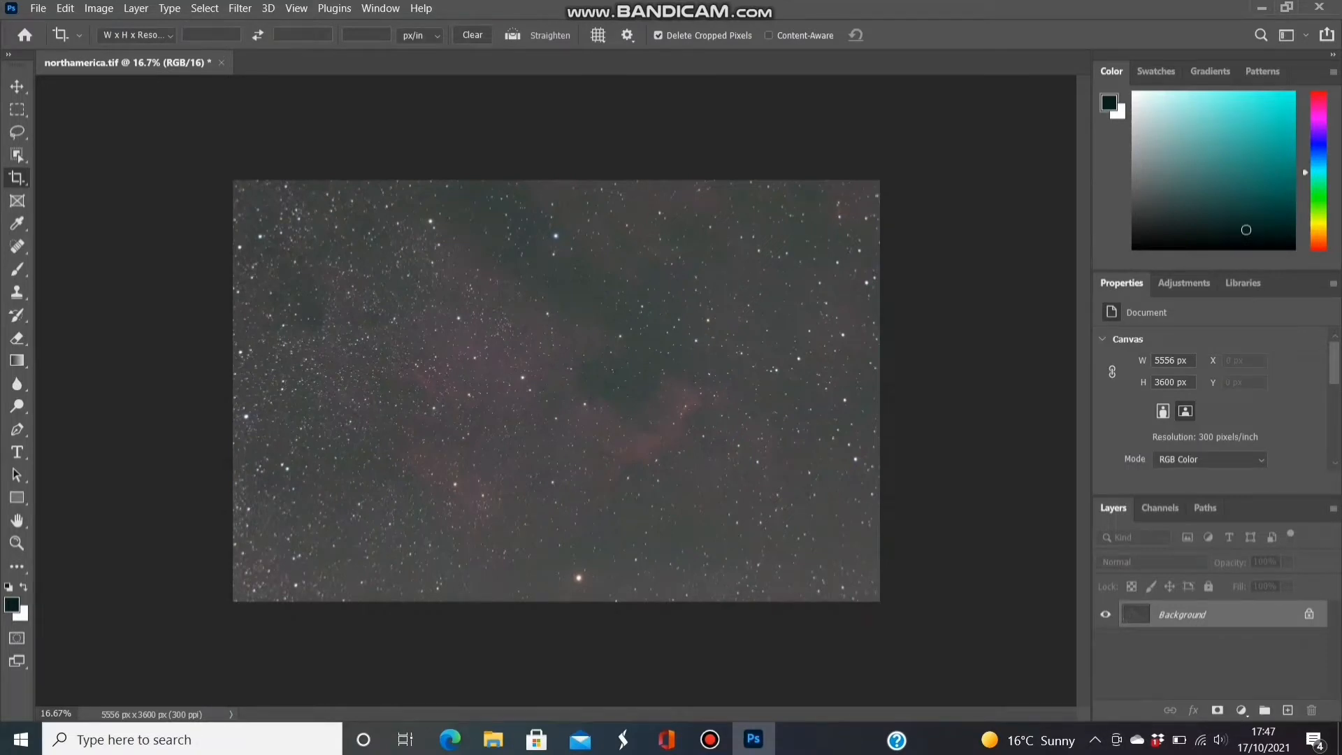
Darken the background with a Levels adjustment, moving the RGB black input level up towards the start of the histogram peak
left_click(99, 9)
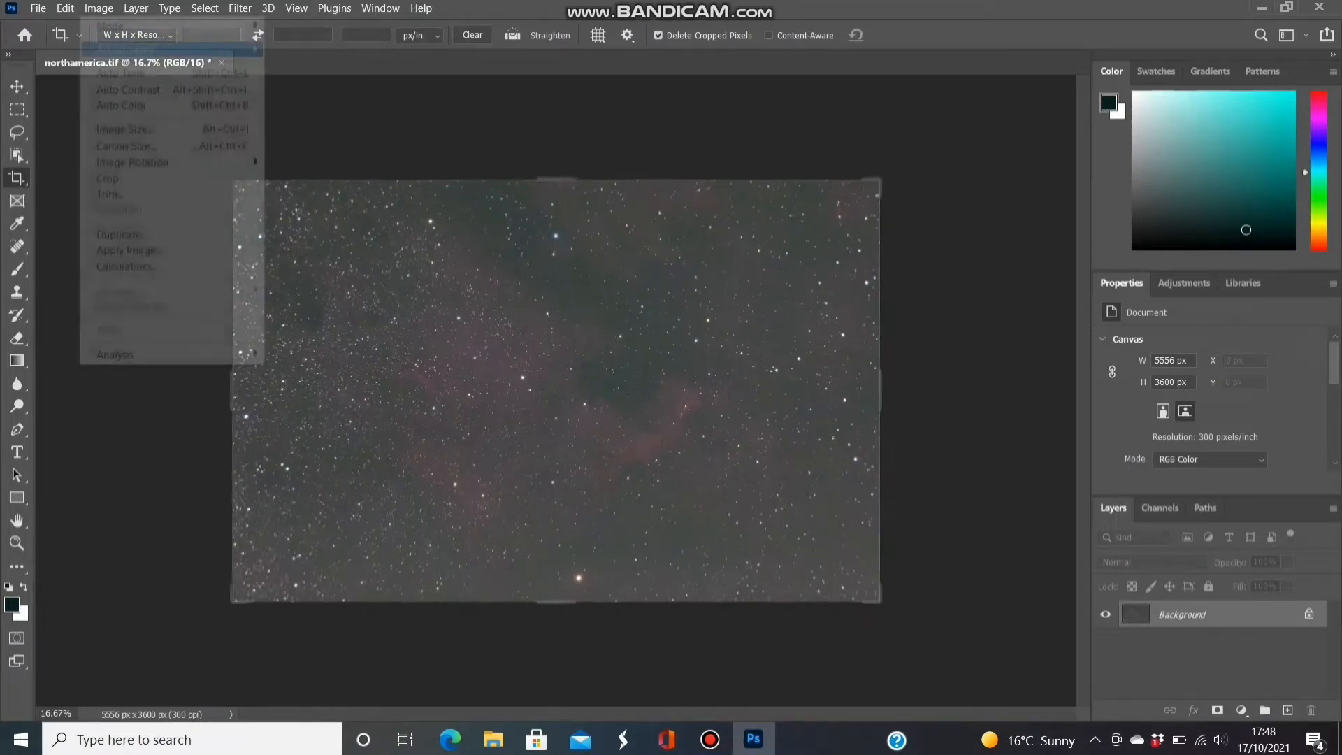
mouse_move(119, 56)
left_click(294, 72)
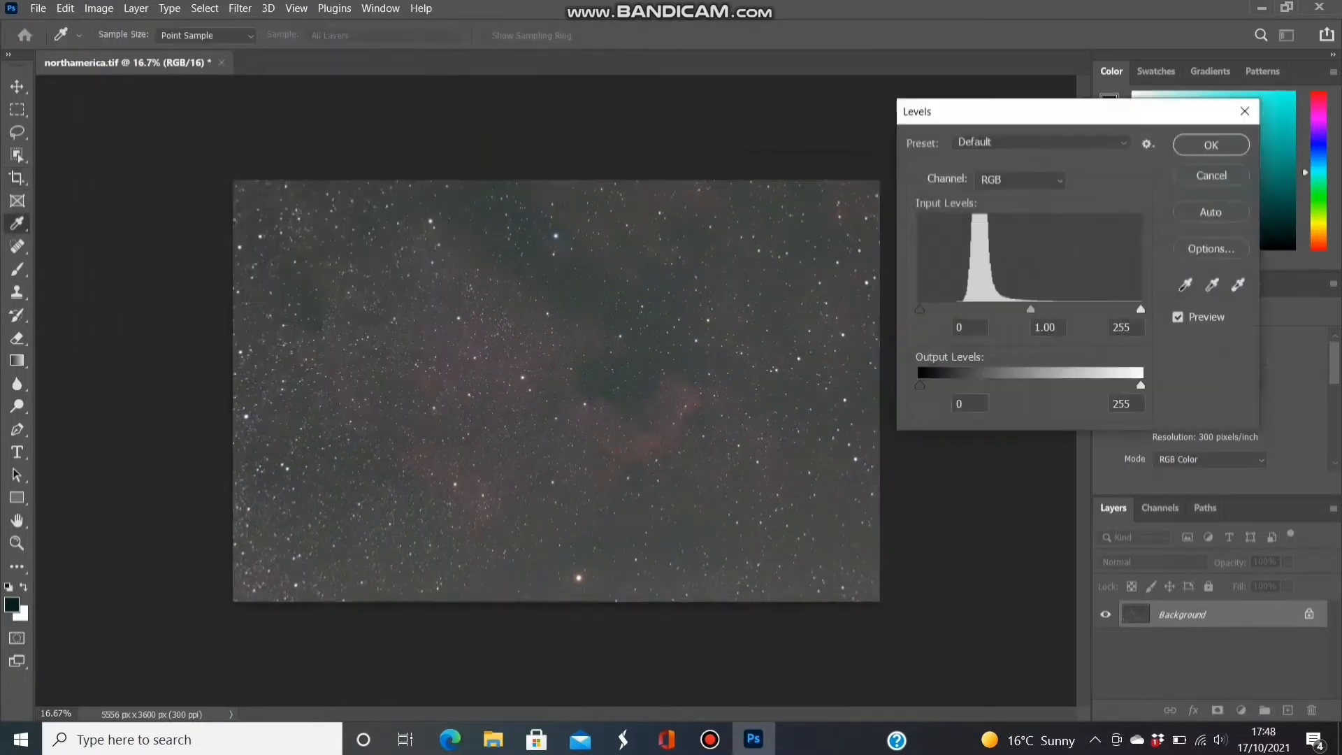
left_click_drag(920, 309, 947, 310)
left_click(1211, 145)
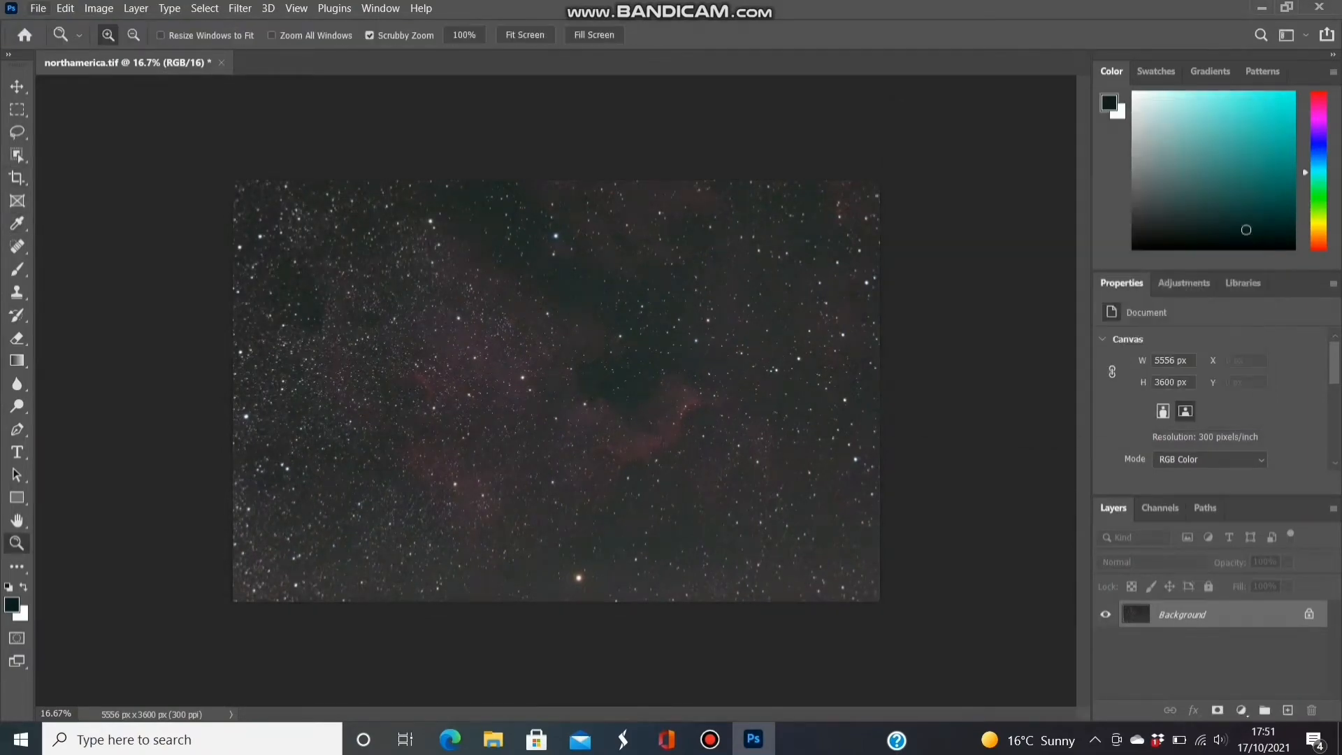
Save the stretched image to the Desktop as a TIFF named northamerica1
left_click(38, 8)
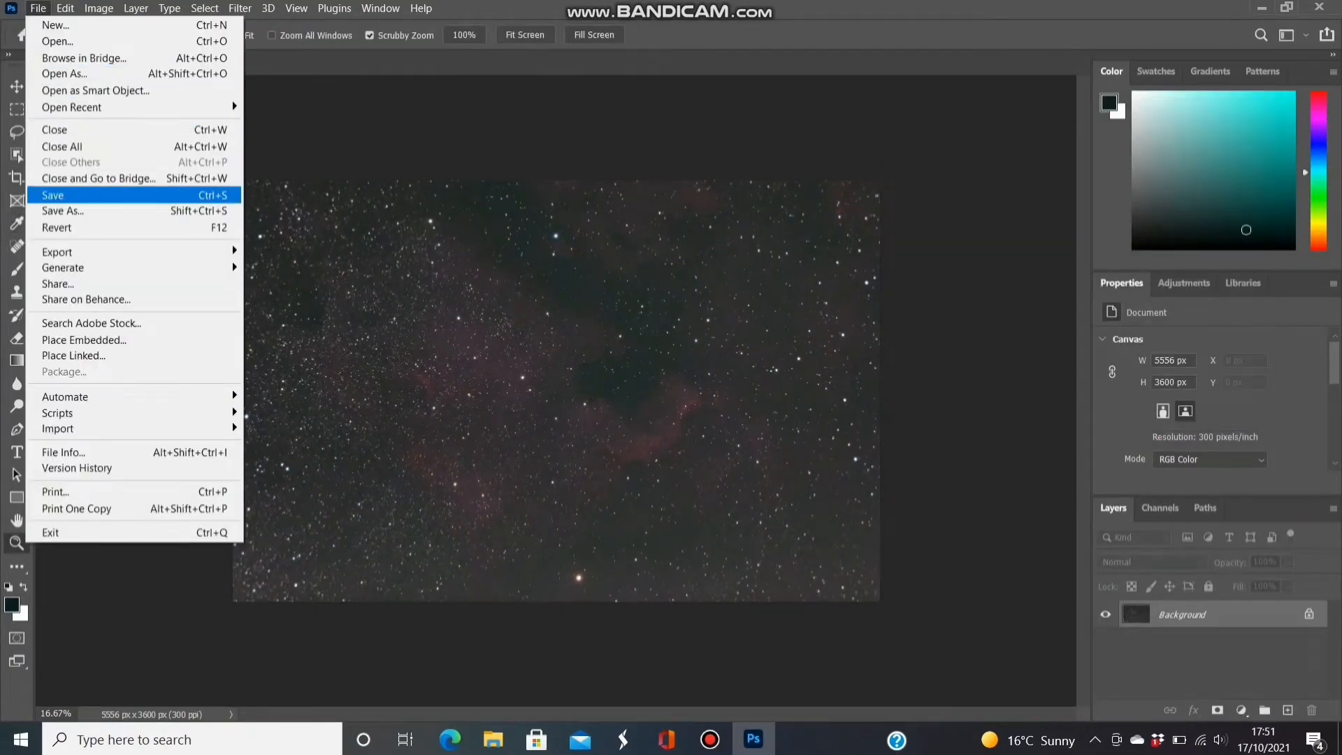
left_click(63, 195)
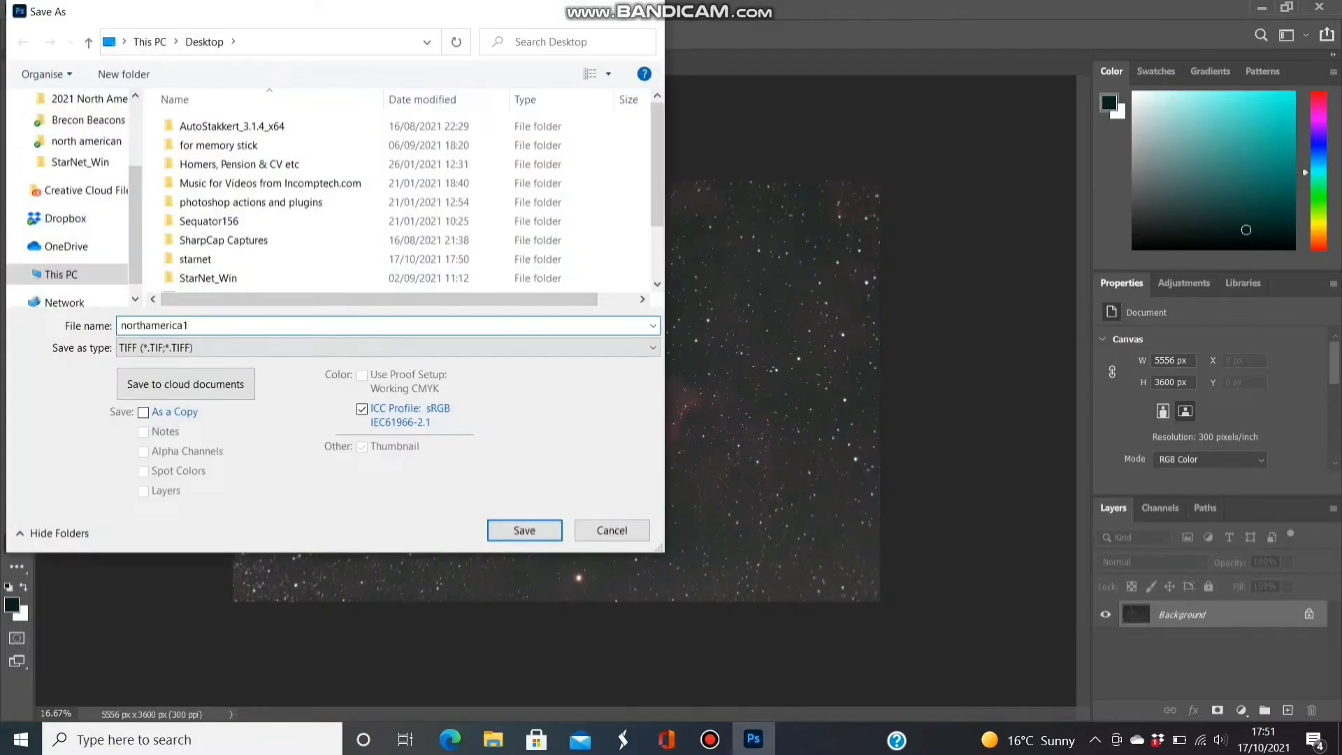
key("Return")
key("Return")
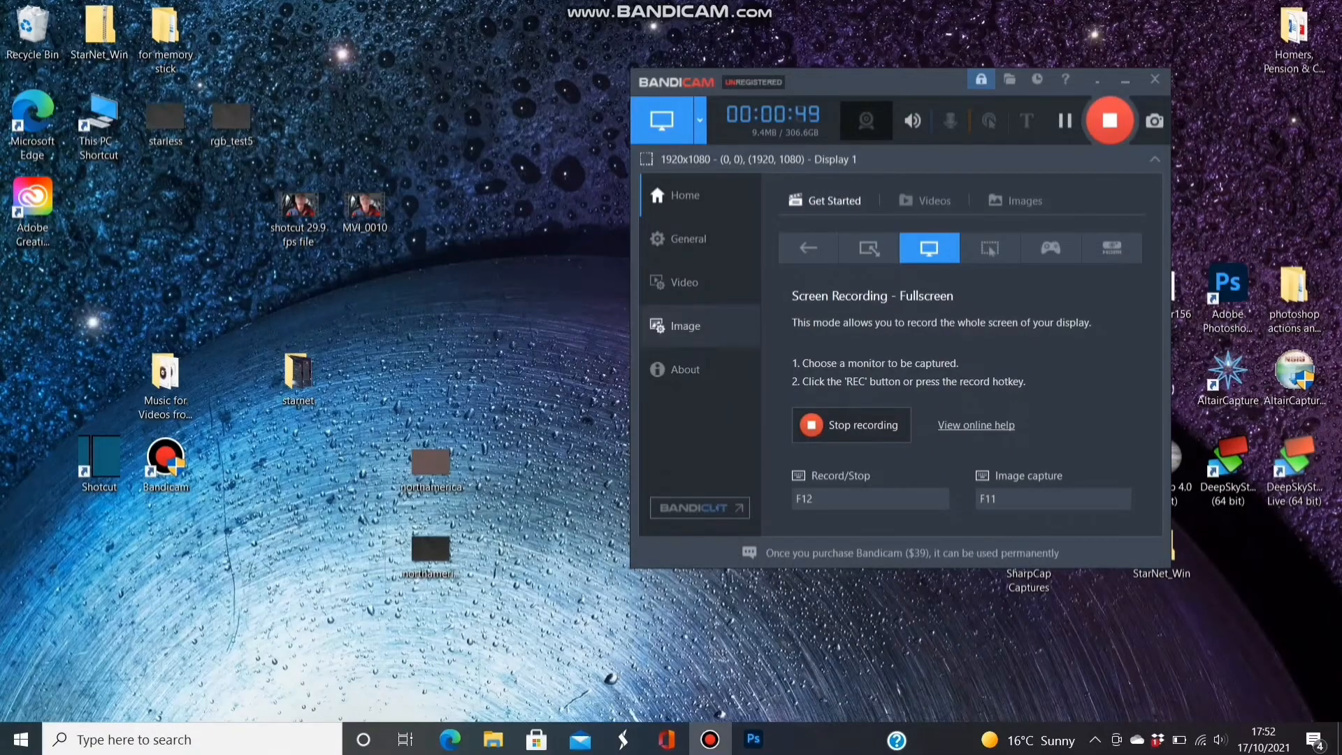
Open the inner StarNet_Win folder from the desktop and move the northamerica1 TIFF into it
left_click_drag(874, 81, 726, 59)
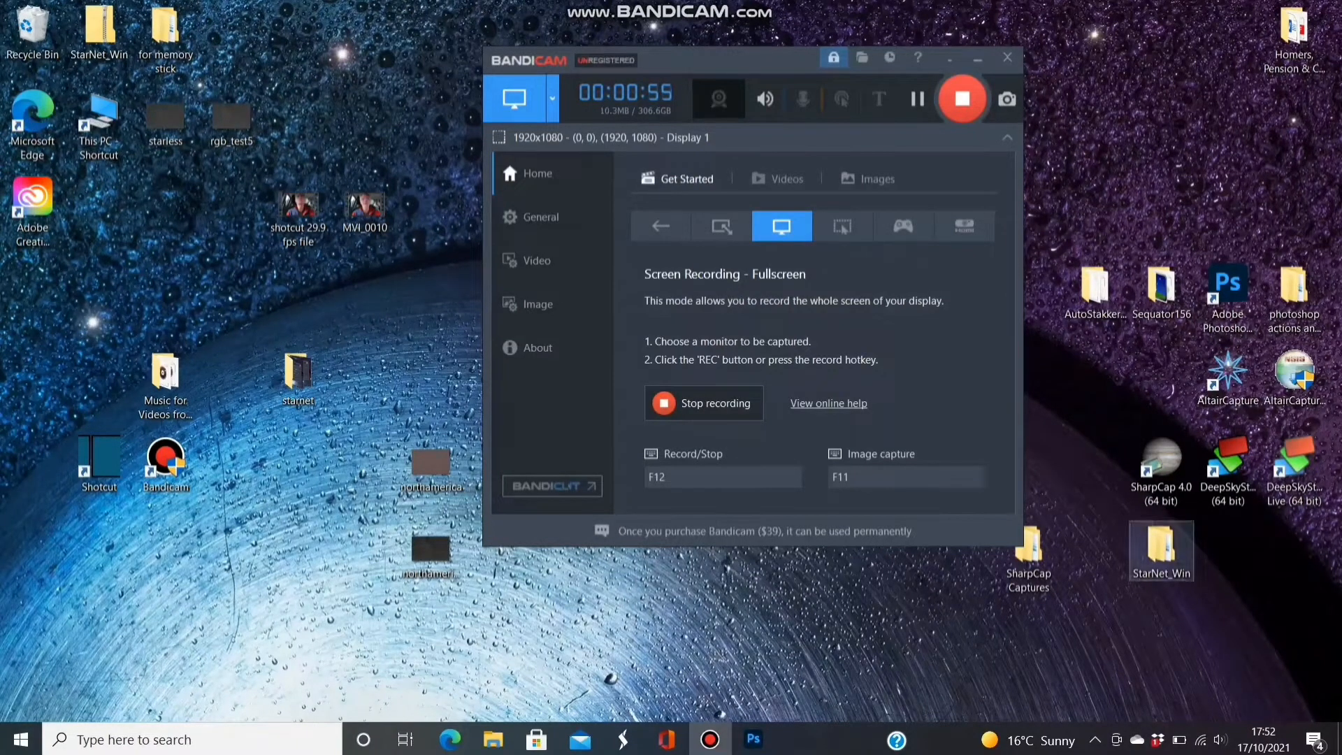
double_click(1162, 549)
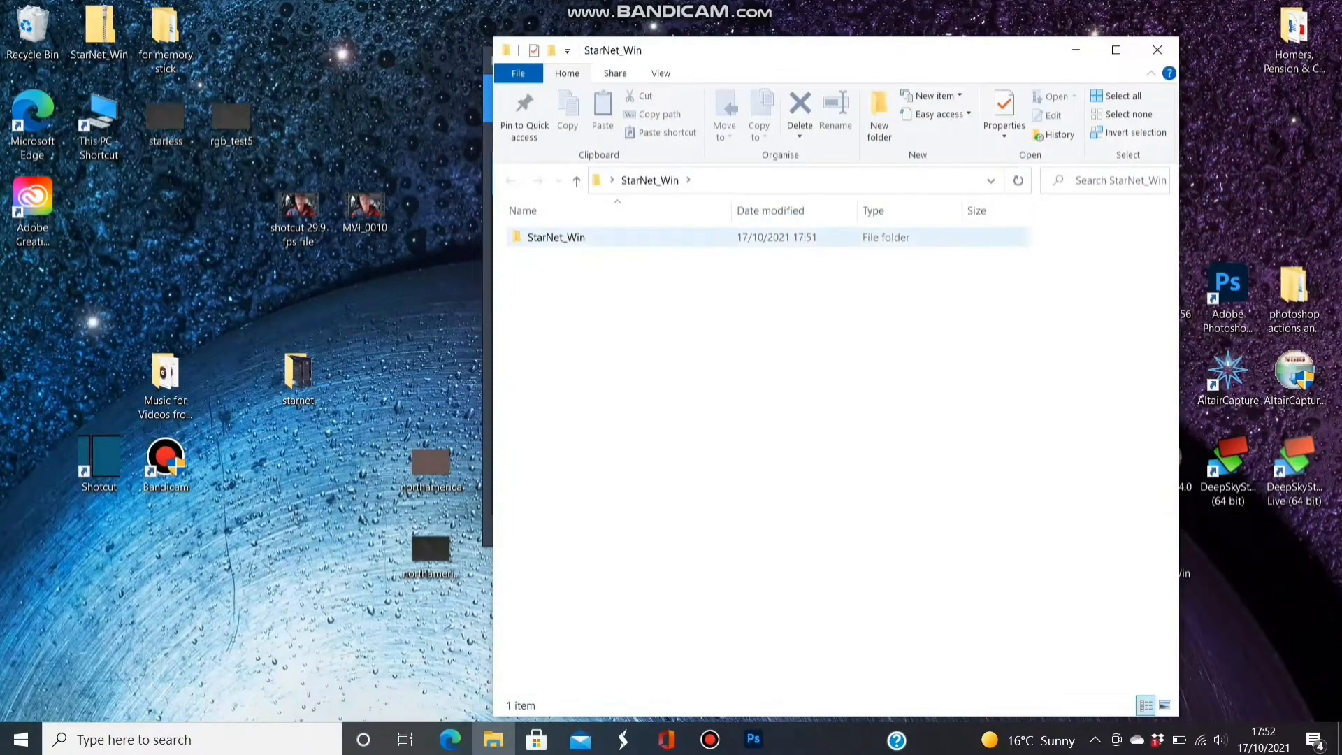
double_click(556, 237)
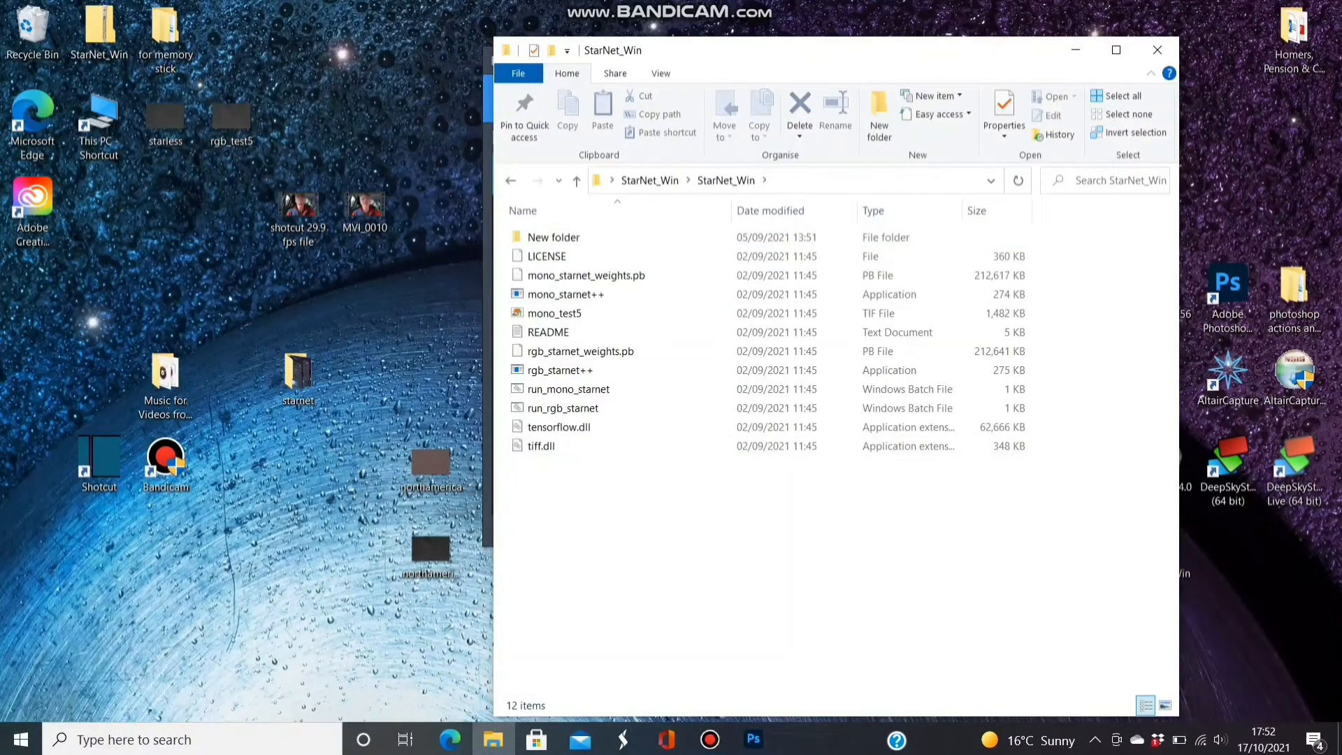
left_click_drag(431, 549, 564, 540)
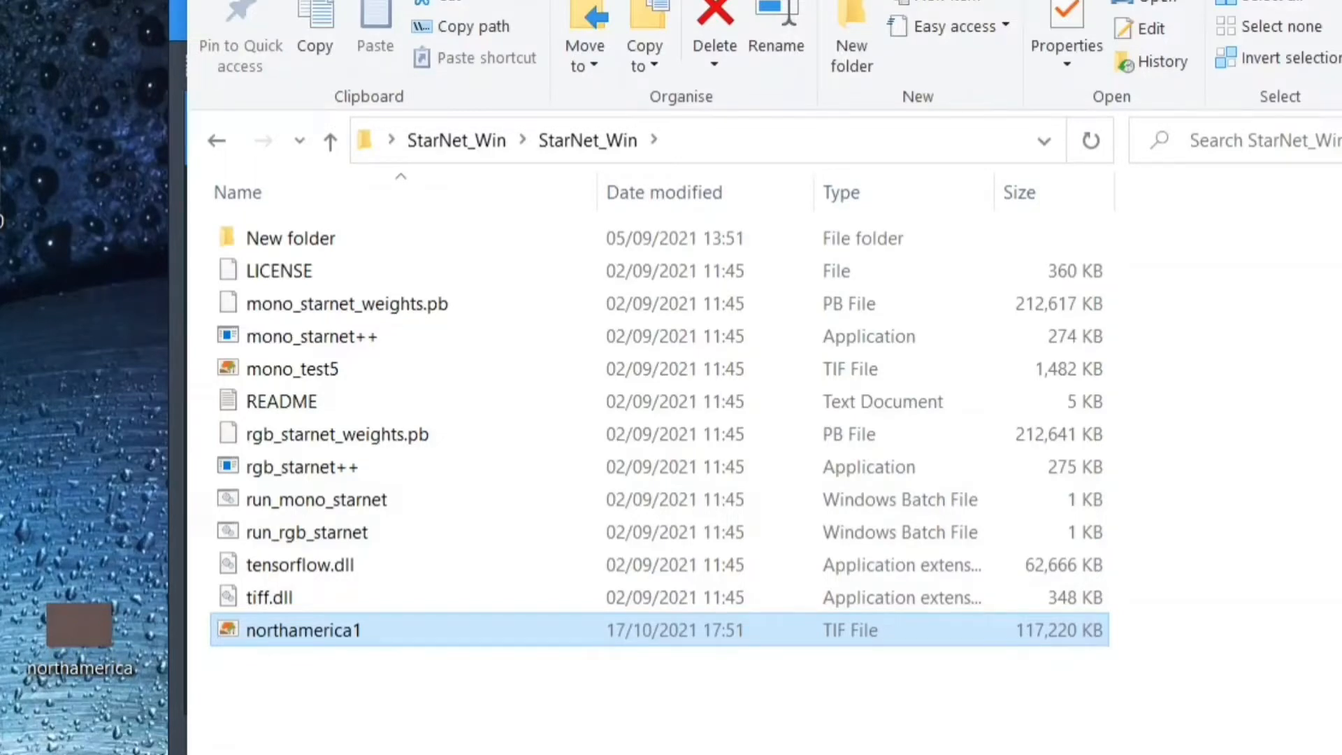
Rename the northamerica1 file in the StarNet_Win folder as rgb_test5
right_click(376, 630)
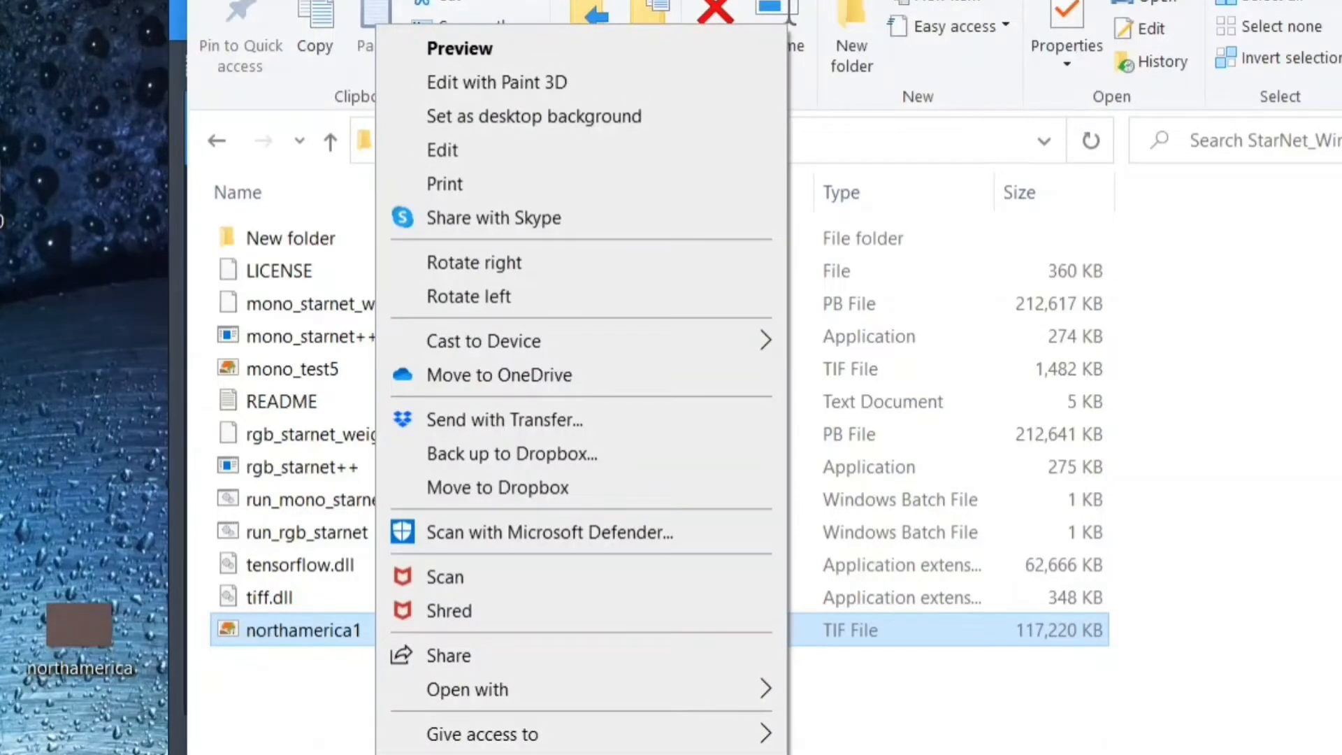
left_click(455, 754)
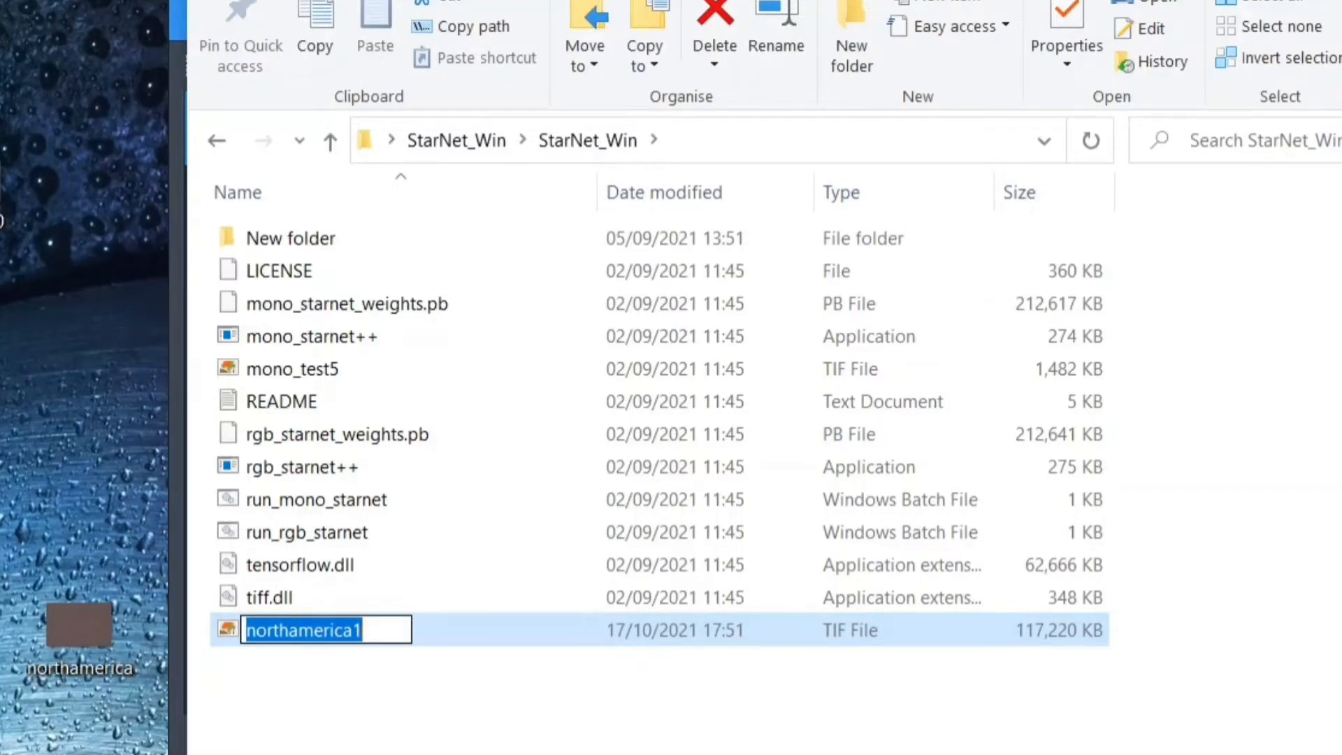
type("rgb")
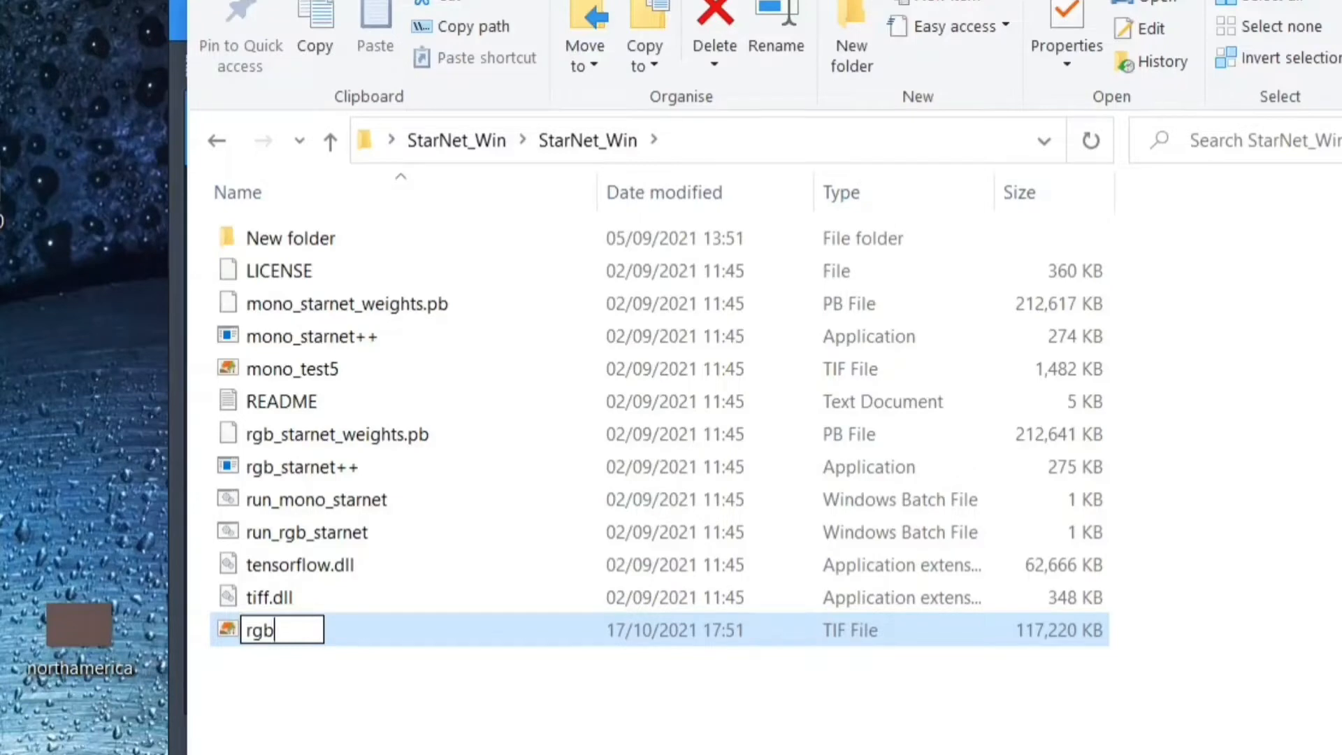
type("_test")
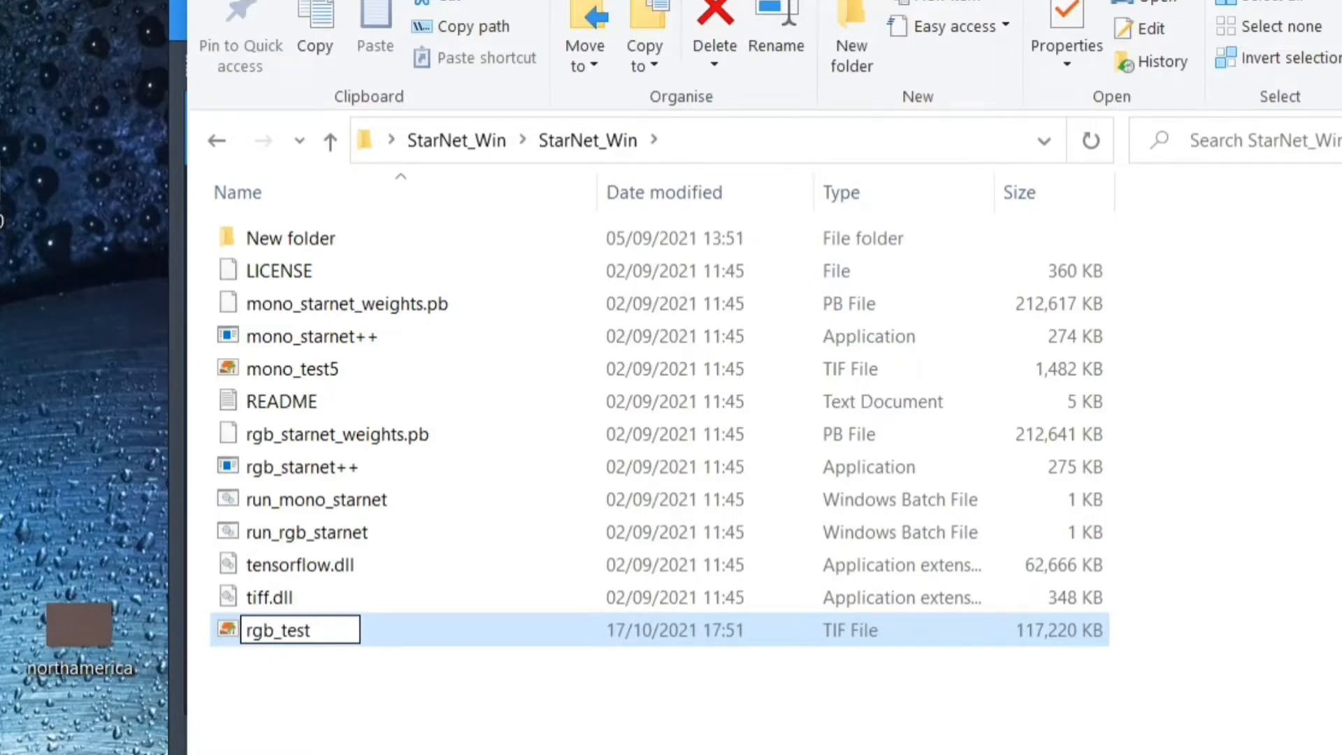
type("5")
key("Return")
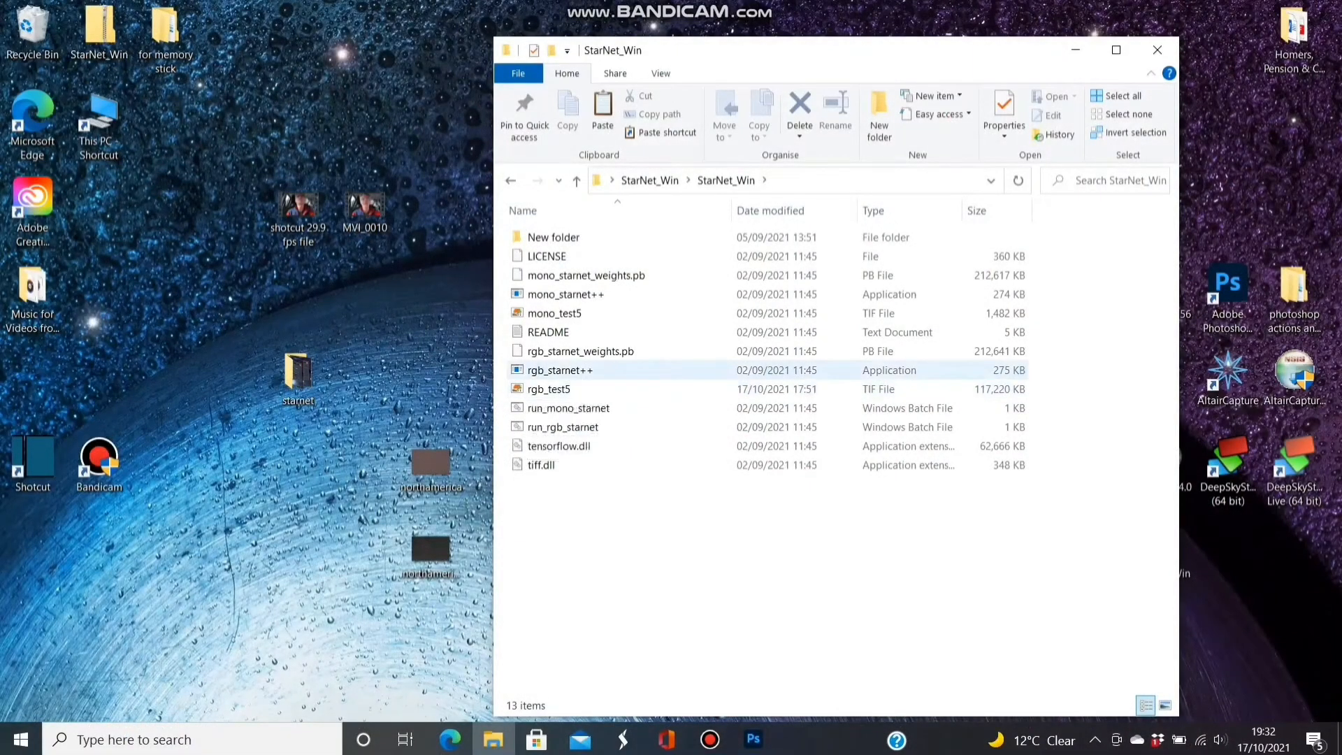
Run star removal by opening the rgb_test5 TIFF with the rgb_starnet++ application
left_click(549, 388)
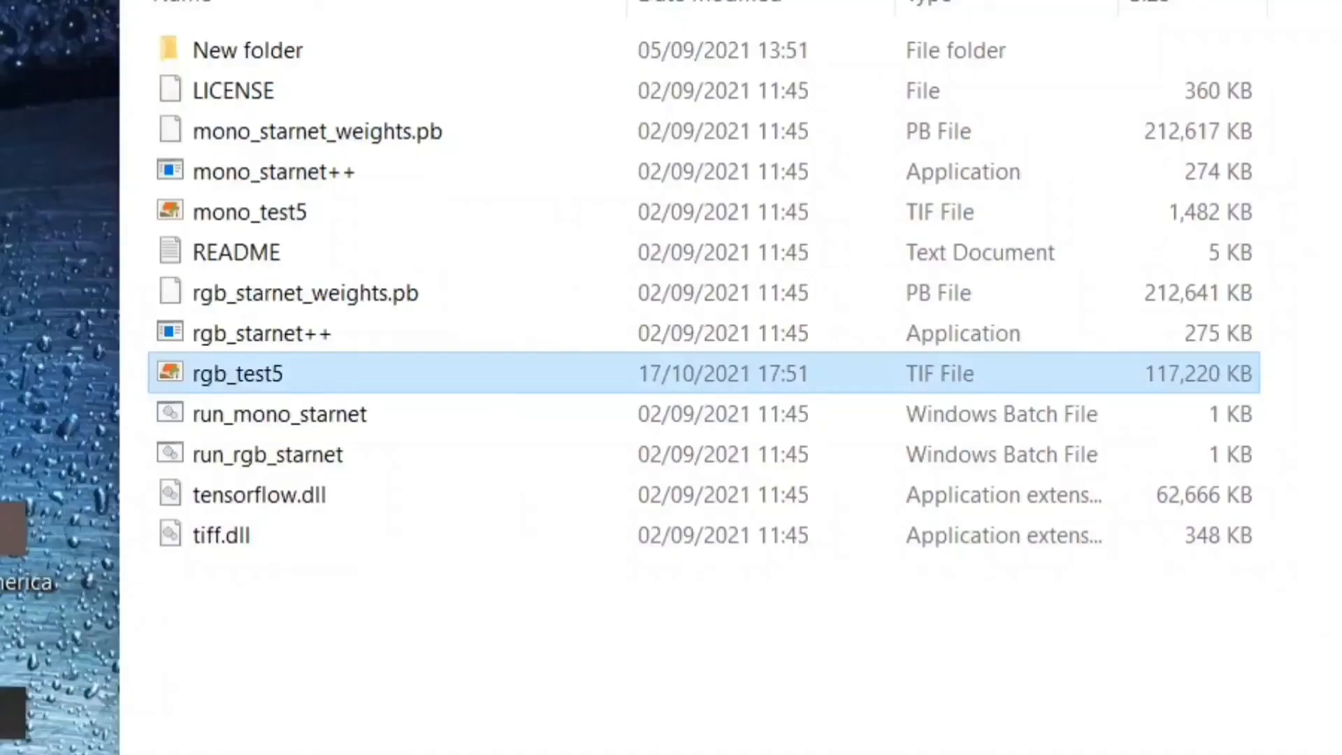
left_click_drag(252, 373, 262, 349)
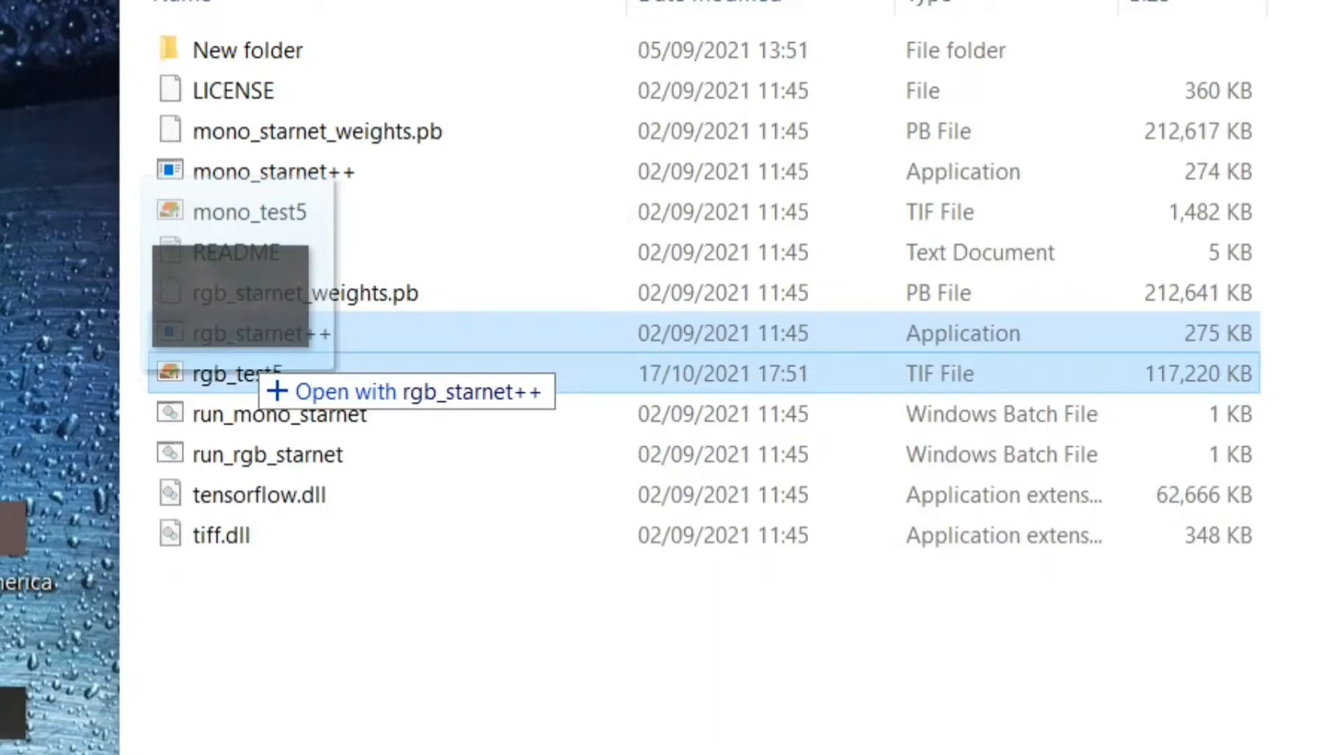
left_click_drag(262, 350, 262, 350)
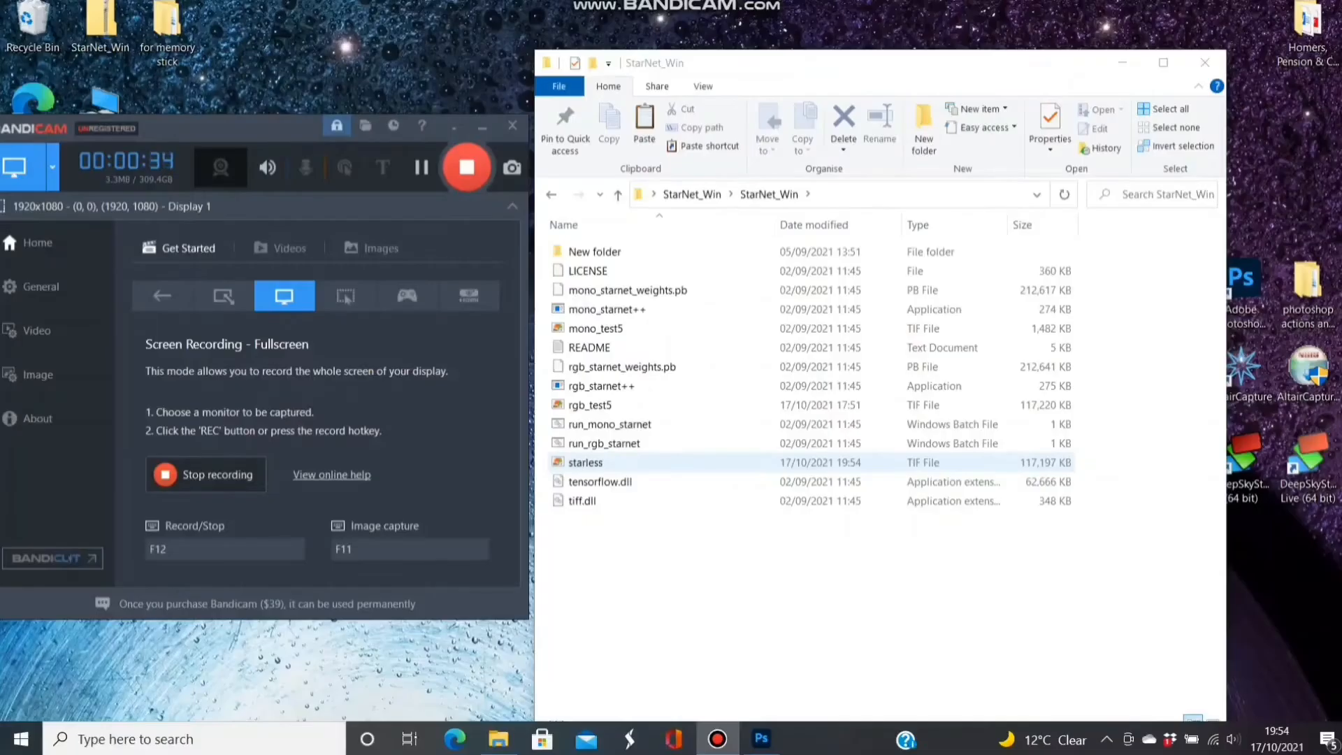
View the starless TIFF in the photo viewer and compare it with the rgb_test5 original
double_click(586, 463)
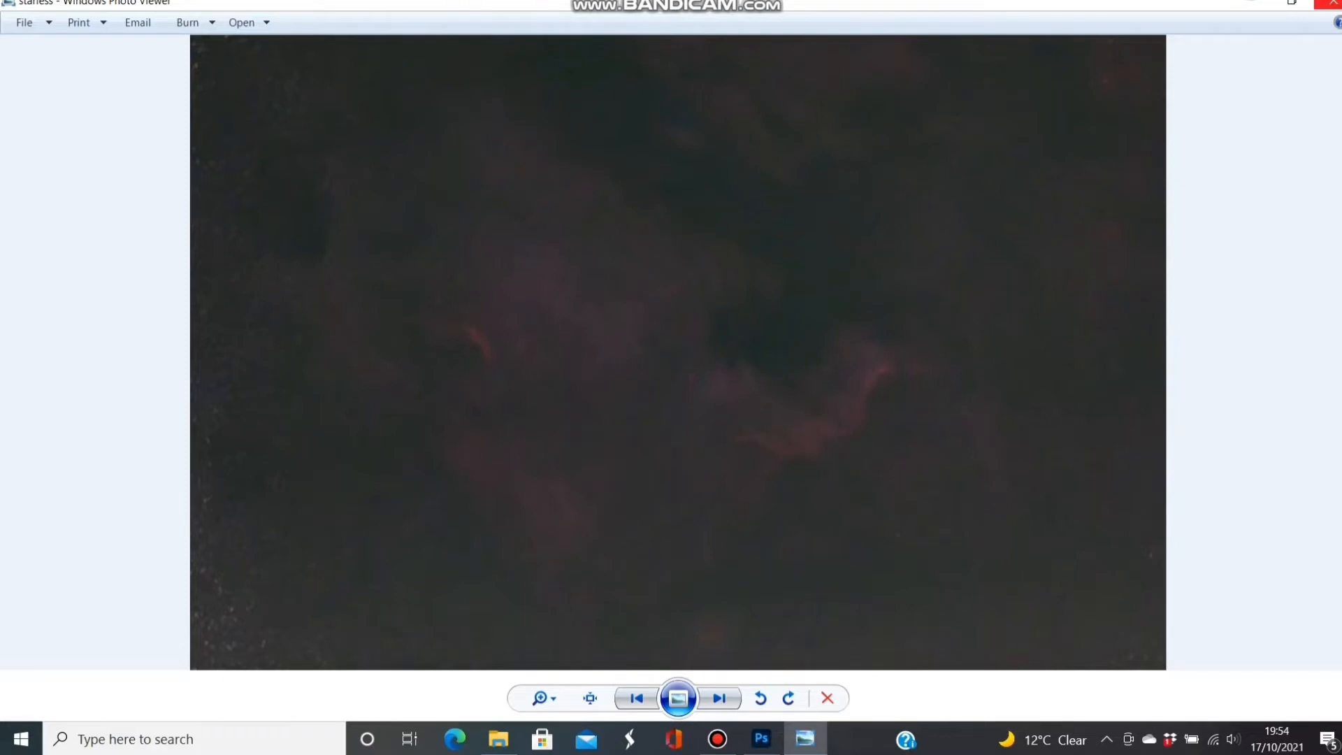
key("F11")
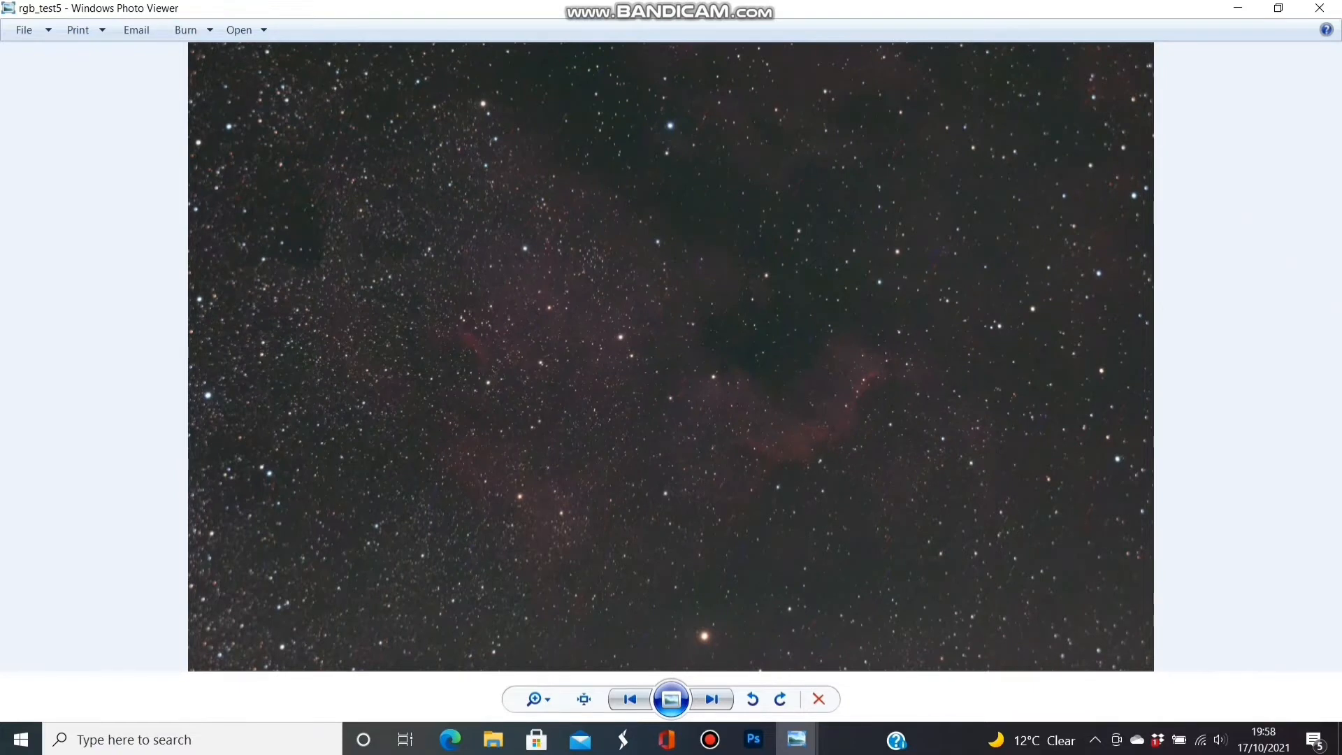
key("Right")
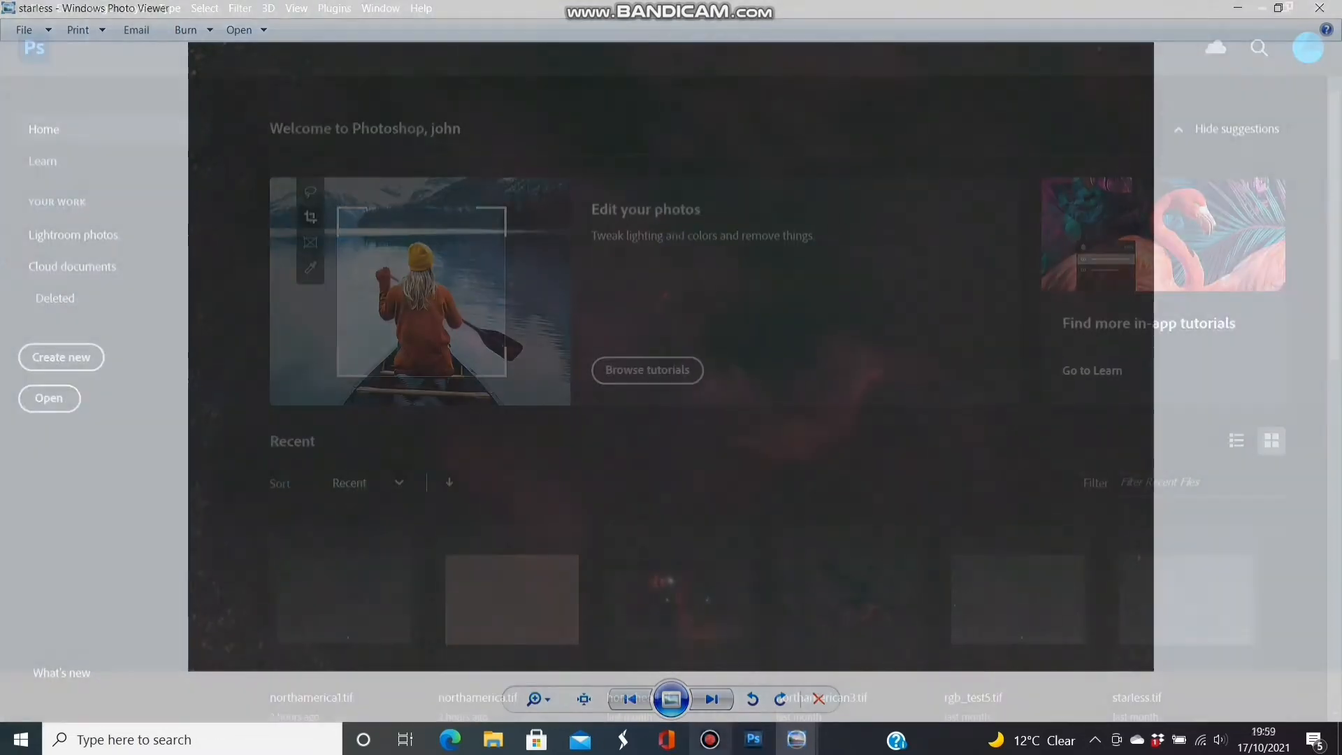
Switch to Photoshop and open starless.tif from the inner StarNet_Win folder
left_click(26, 9)
left_click(35, 36)
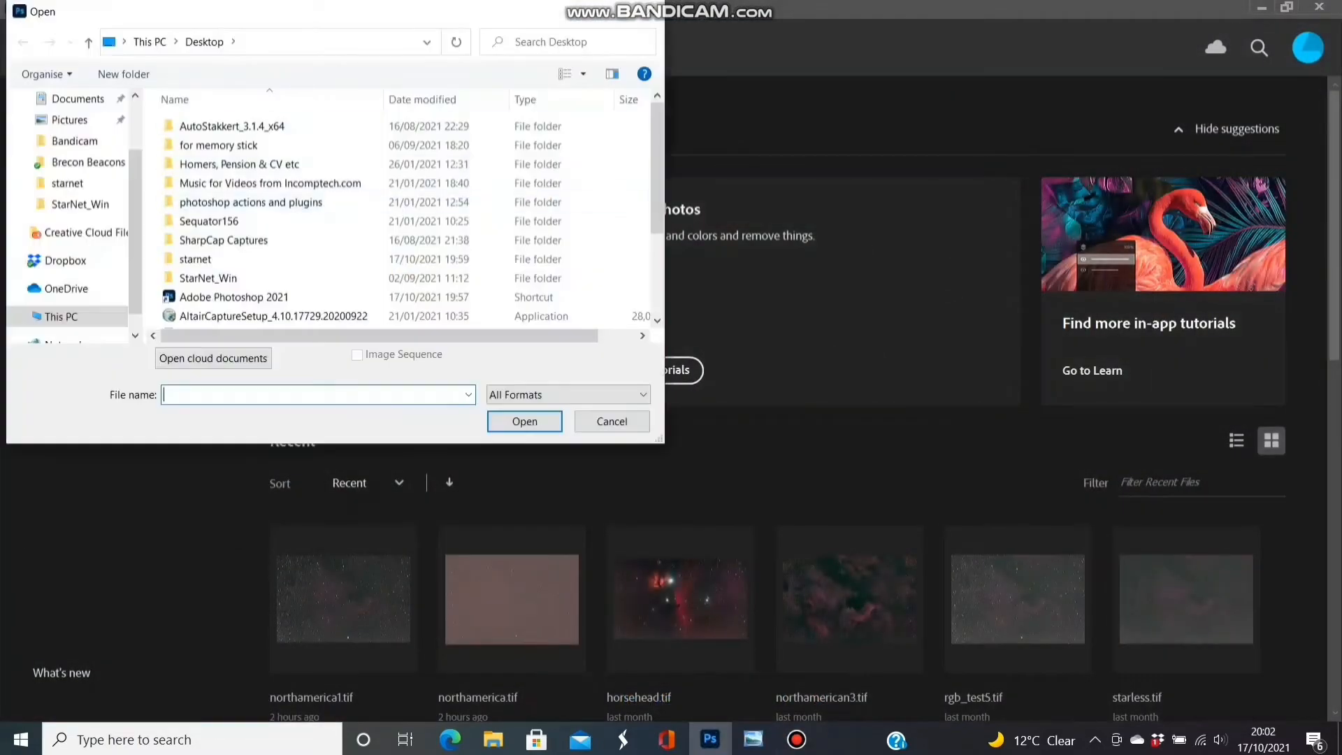
double_click(208, 279)
double_click(208, 128)
scroll(208, 205, "down", 5)
left_click(195, 281)
left_click(525, 422)
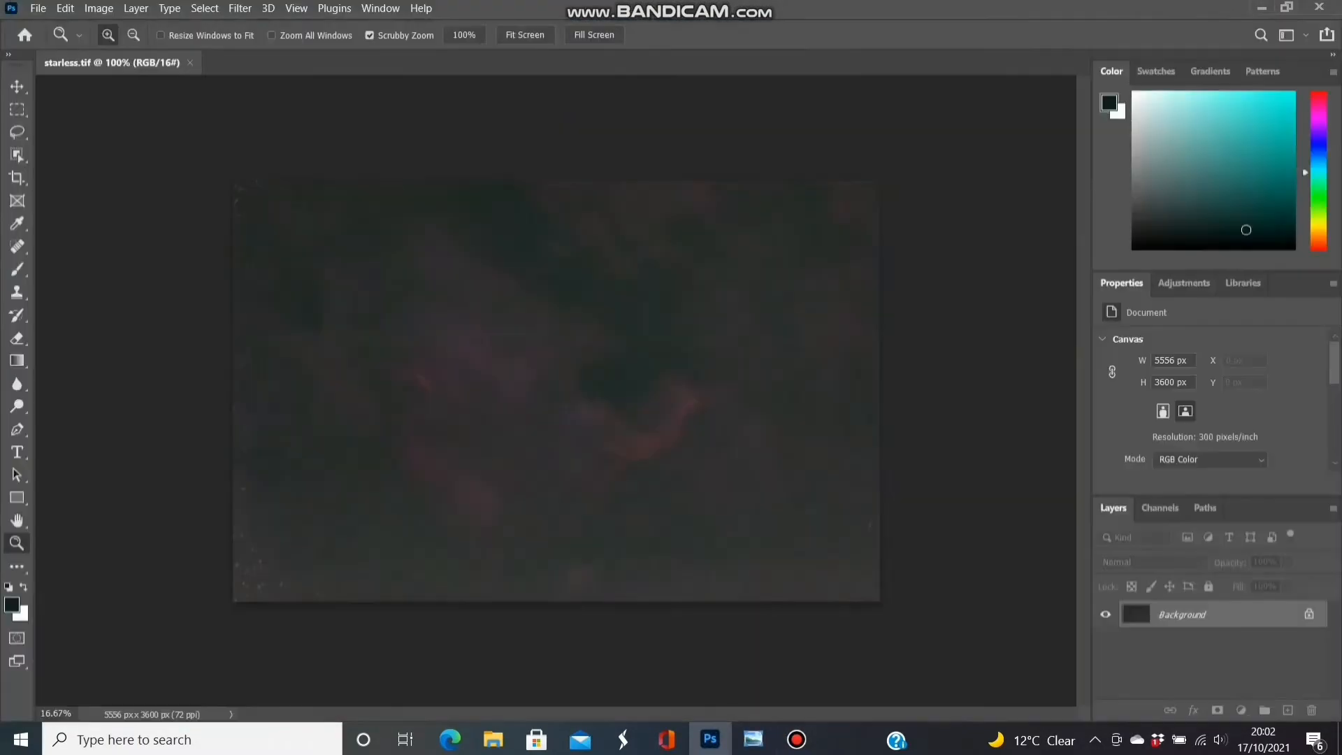
Open rgb_test5.tif as a second document and compare it with starless.tif, ending on rgb_test5.tif
left_click(38, 8)
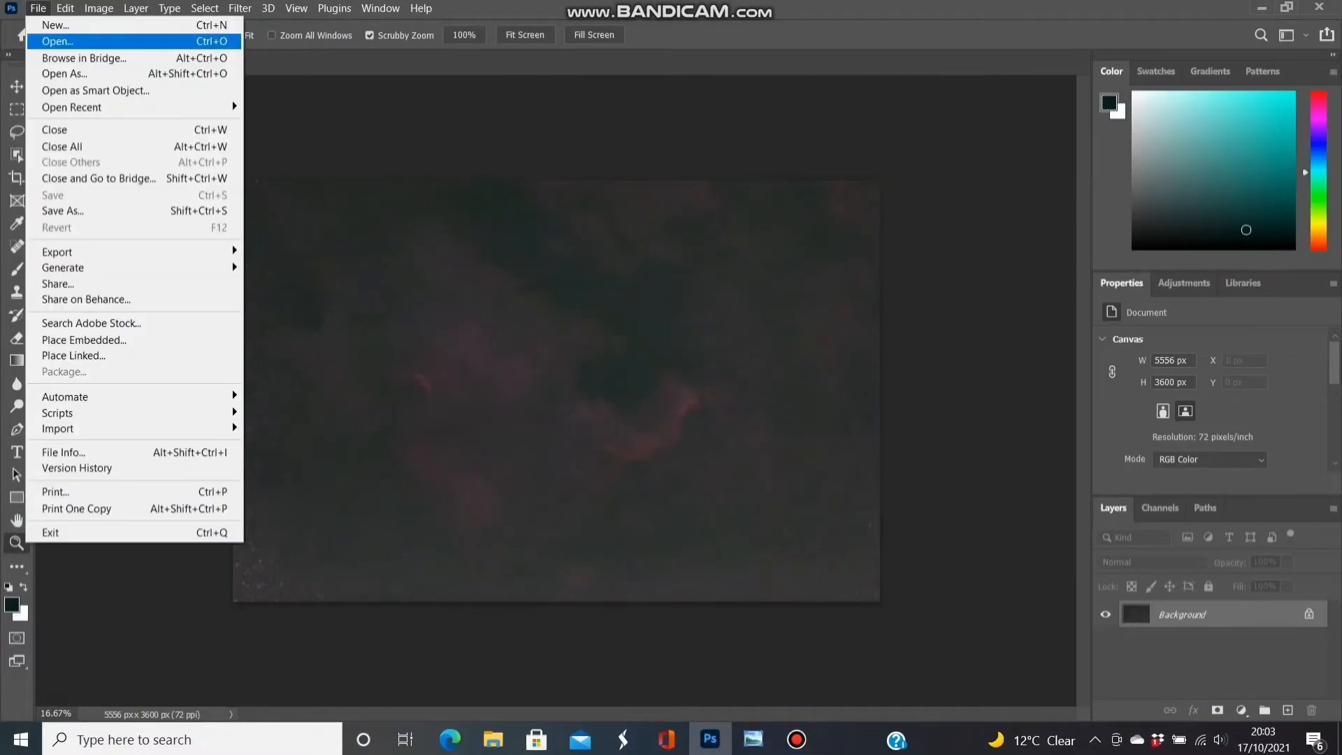
left_click(54, 42)
left_click(202, 278)
left_click(524, 421)
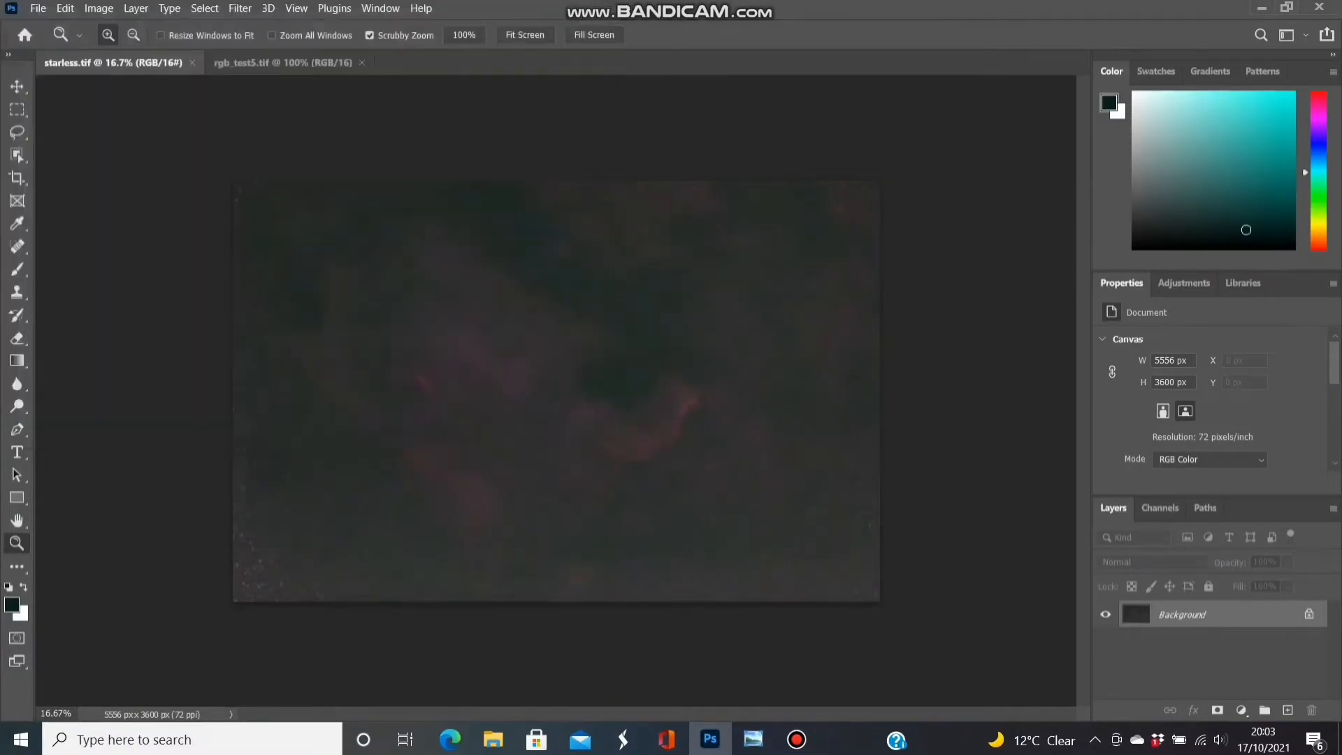
left_click(156, 63)
left_click(271, 63)
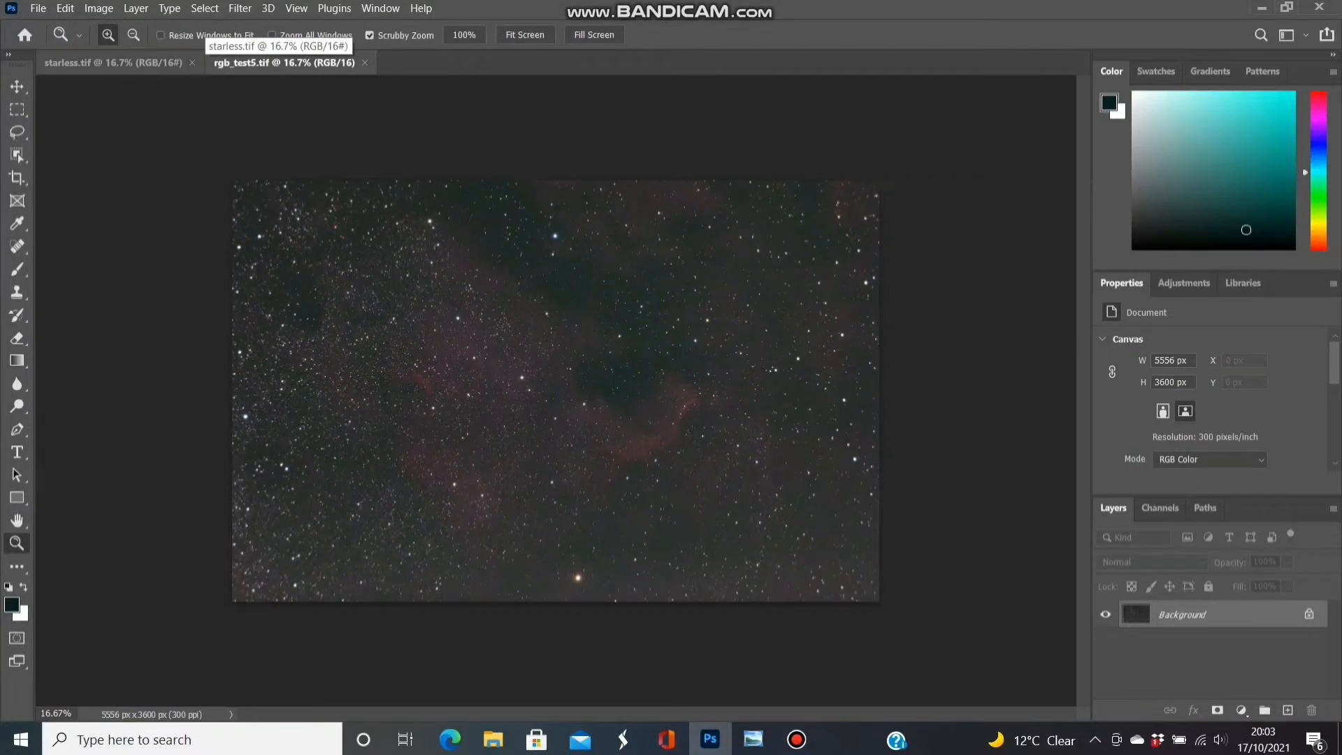
left_click(168, 63)
left_click(269, 63)
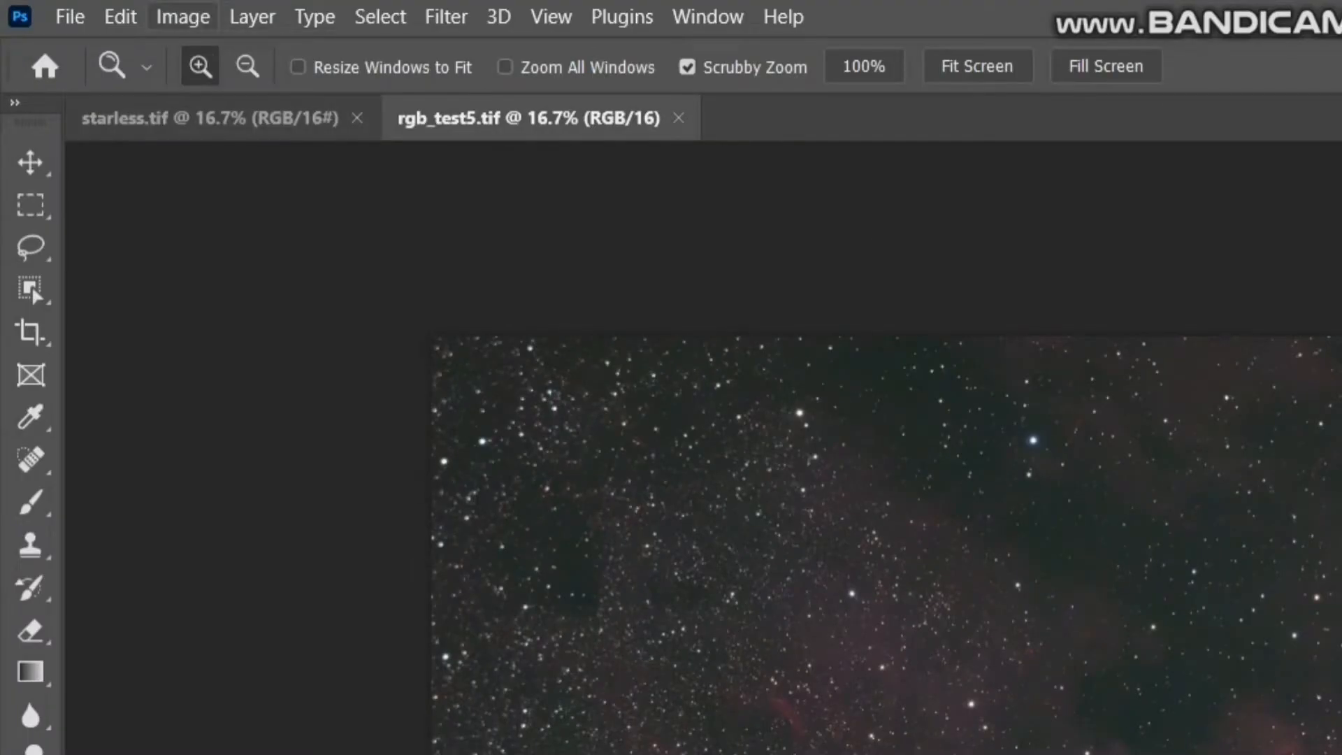
Start Apply Image on rgb_test5.tif with starless.tif as the source
left_click(183, 16)
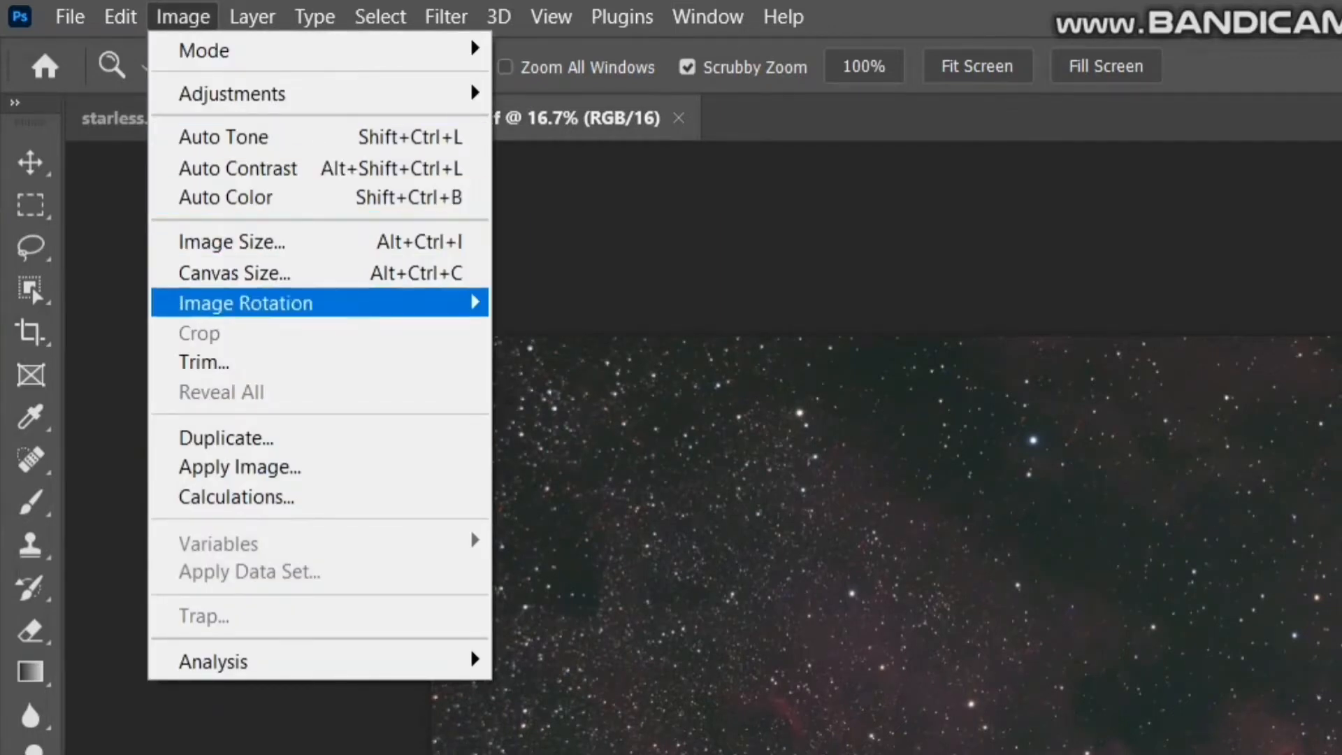
left_click(441, 467)
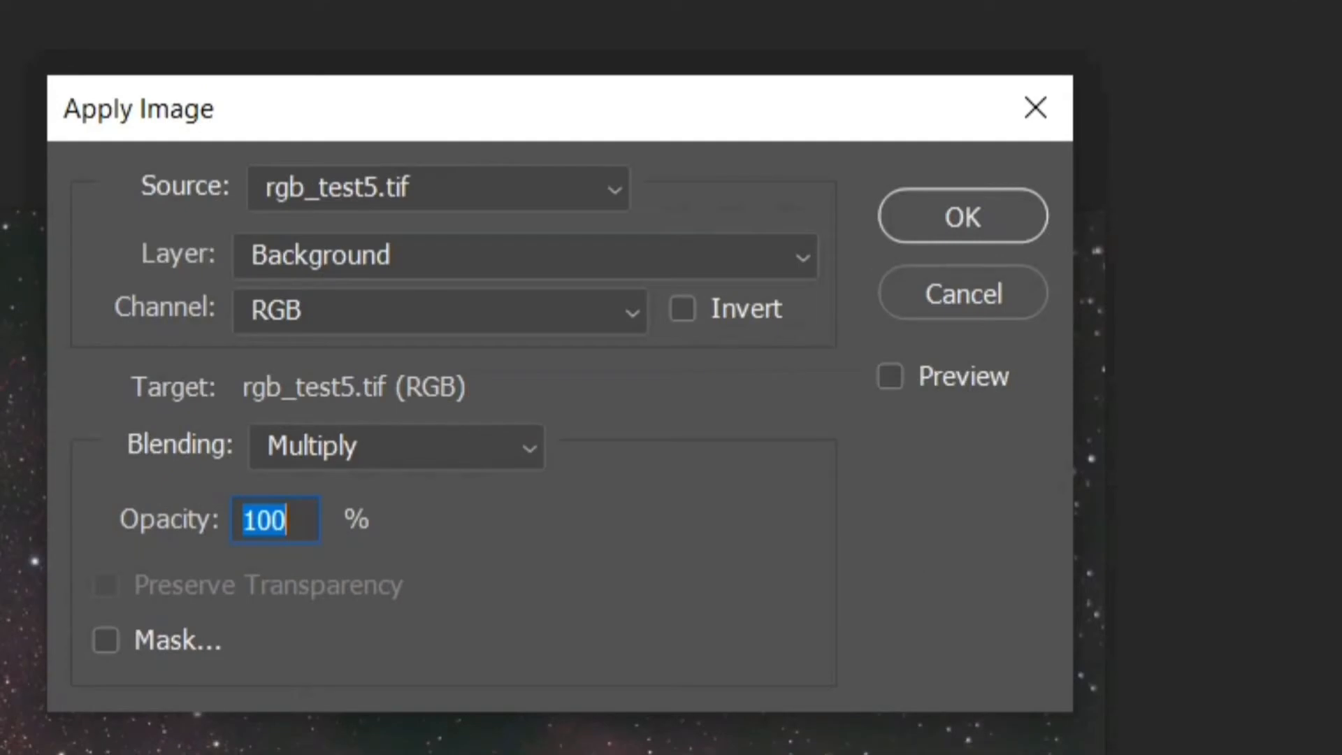
left_click(439, 188)
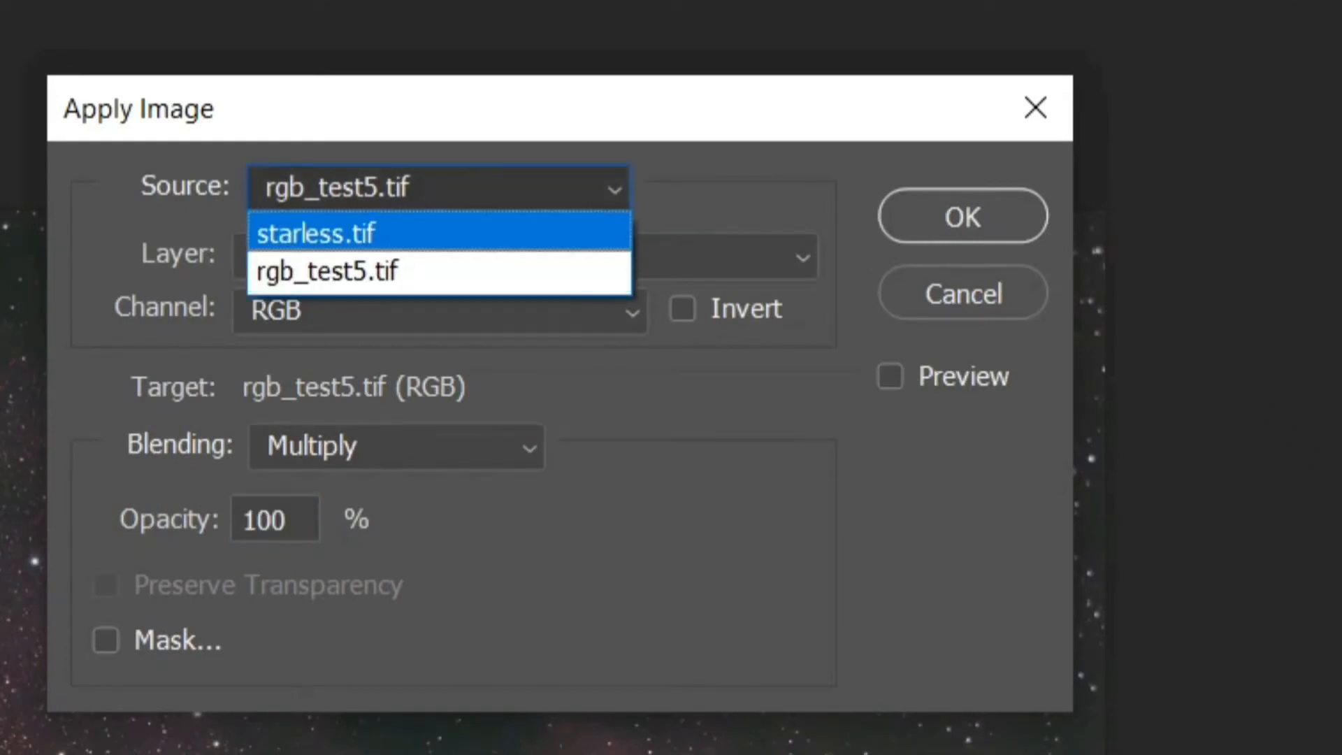
left_click(439, 232)
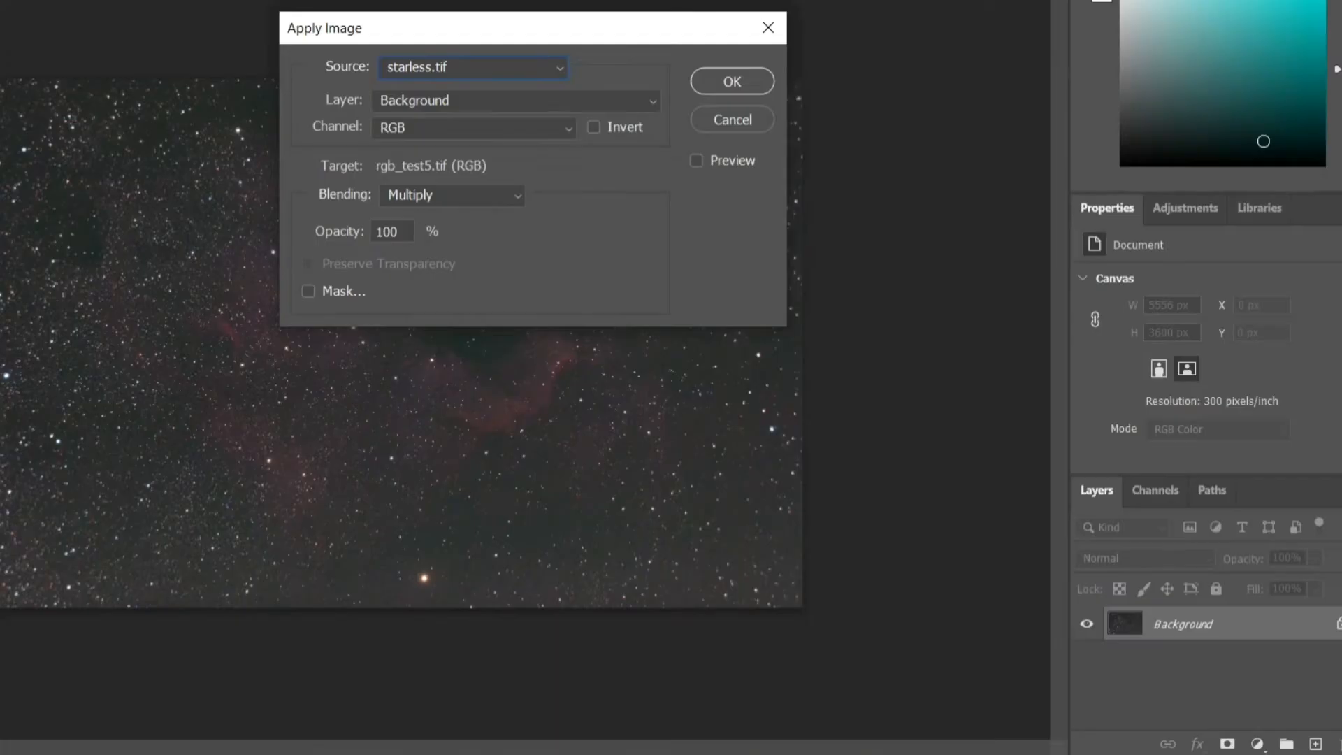
Set the Apply Image blending to Subtract with an offset of 10 and apply it to rgb_test5.tif
left_click(453, 196)
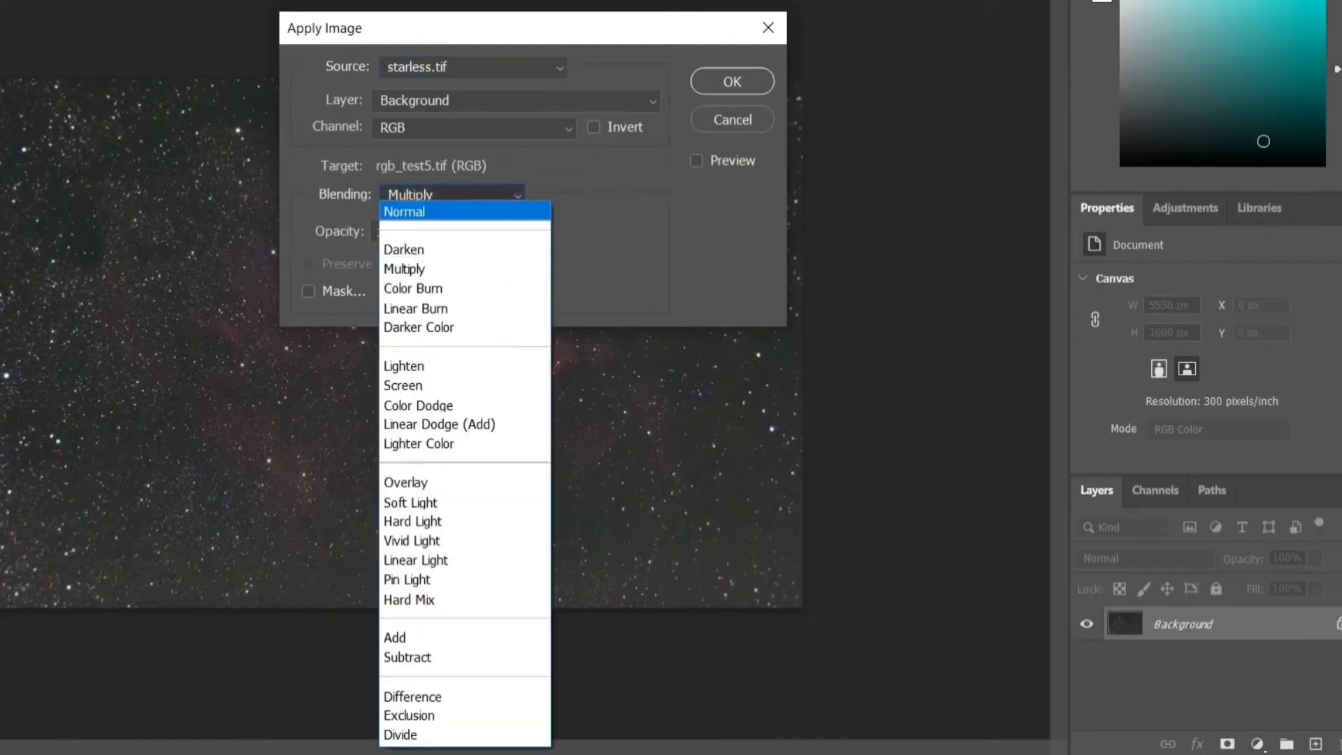
key("Down")
key("Down")
key("Down")
key("Down")
key("Down")
key("Down")
key("Down")
key("Down")
key("Down")
key("Down")
key("Down")
key("Down")
key("Down")
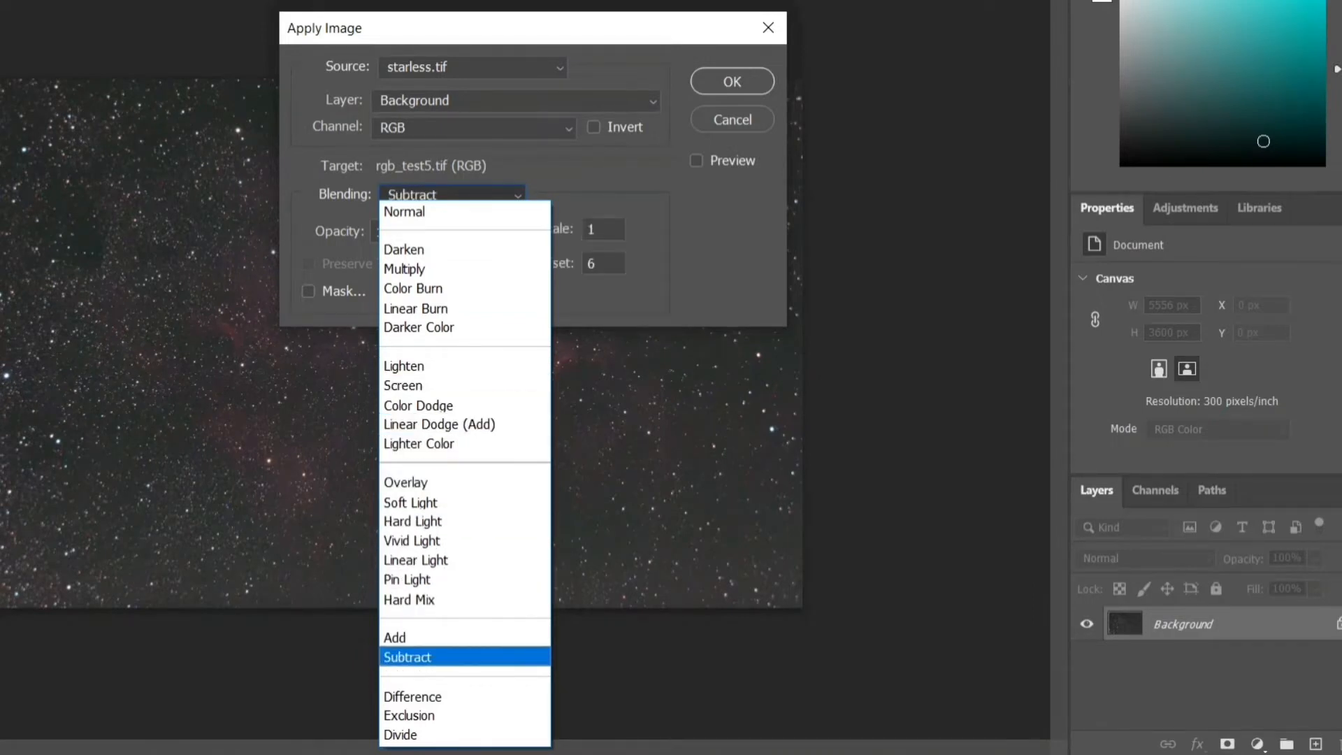
key("Return")
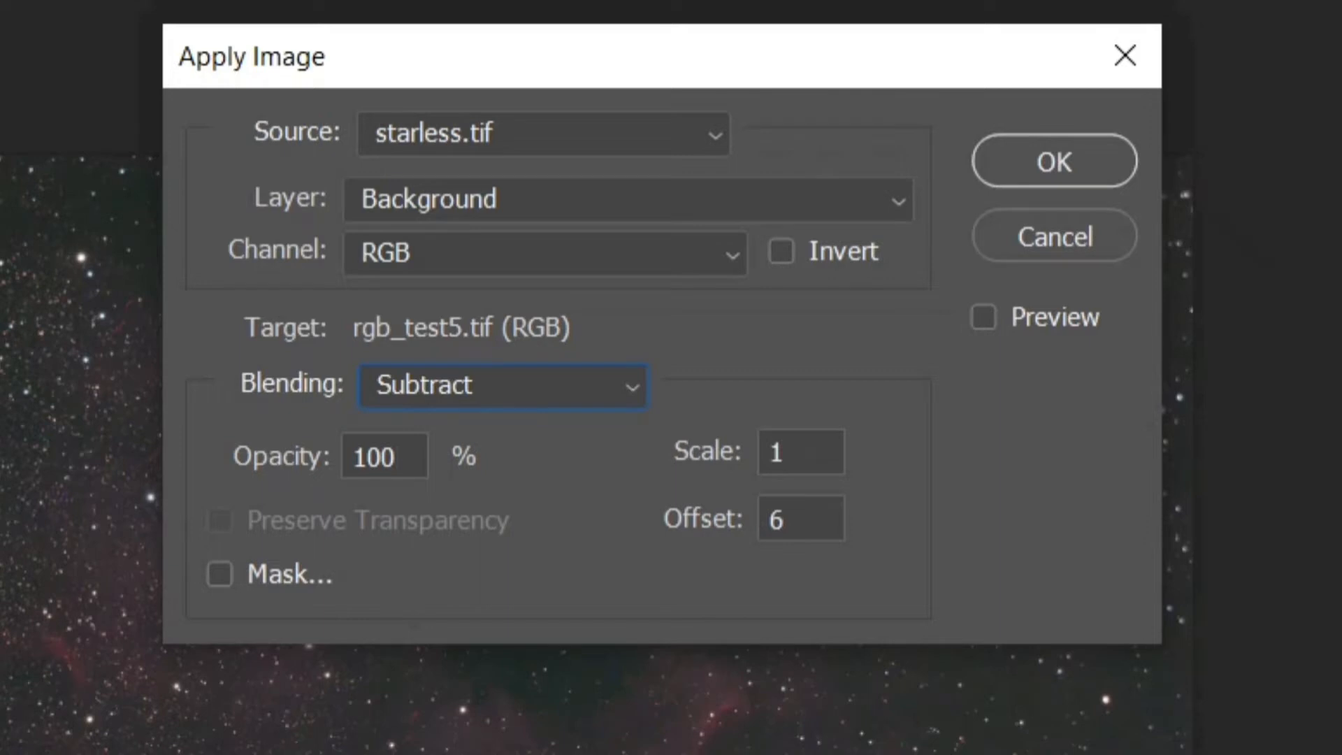
left_click(790, 520)
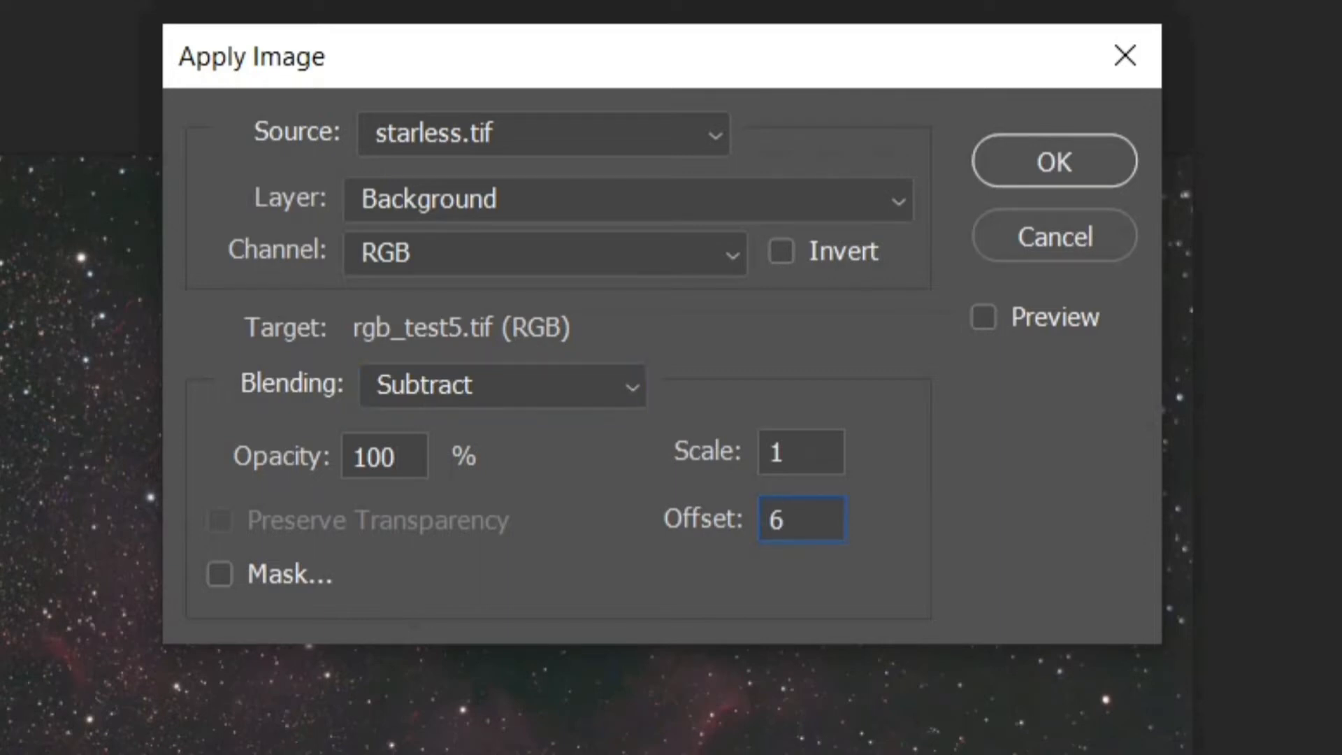
key("BackSpace")
type("10")
key("Return")
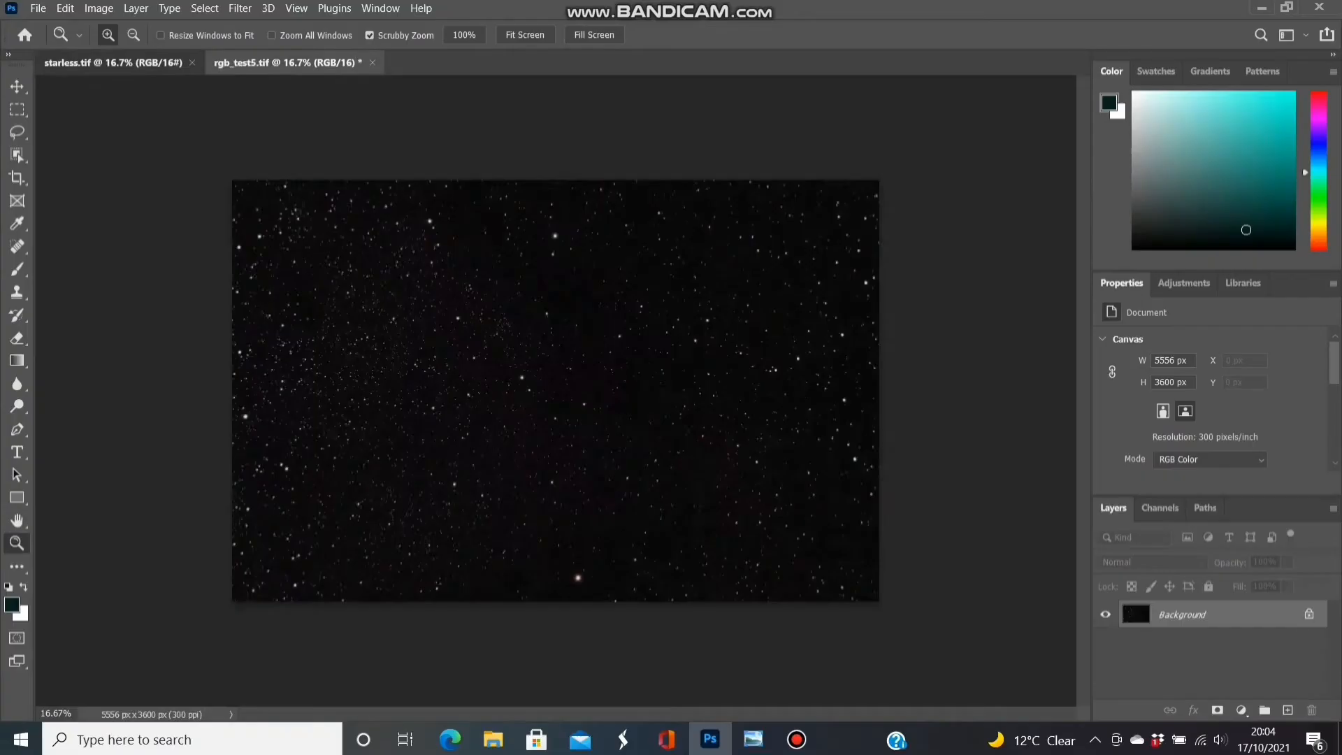
Compare the stars-only result with starless.tif, and darken the starless image with a Levels adjustment
left_click(112, 62)
left_click(286, 62)
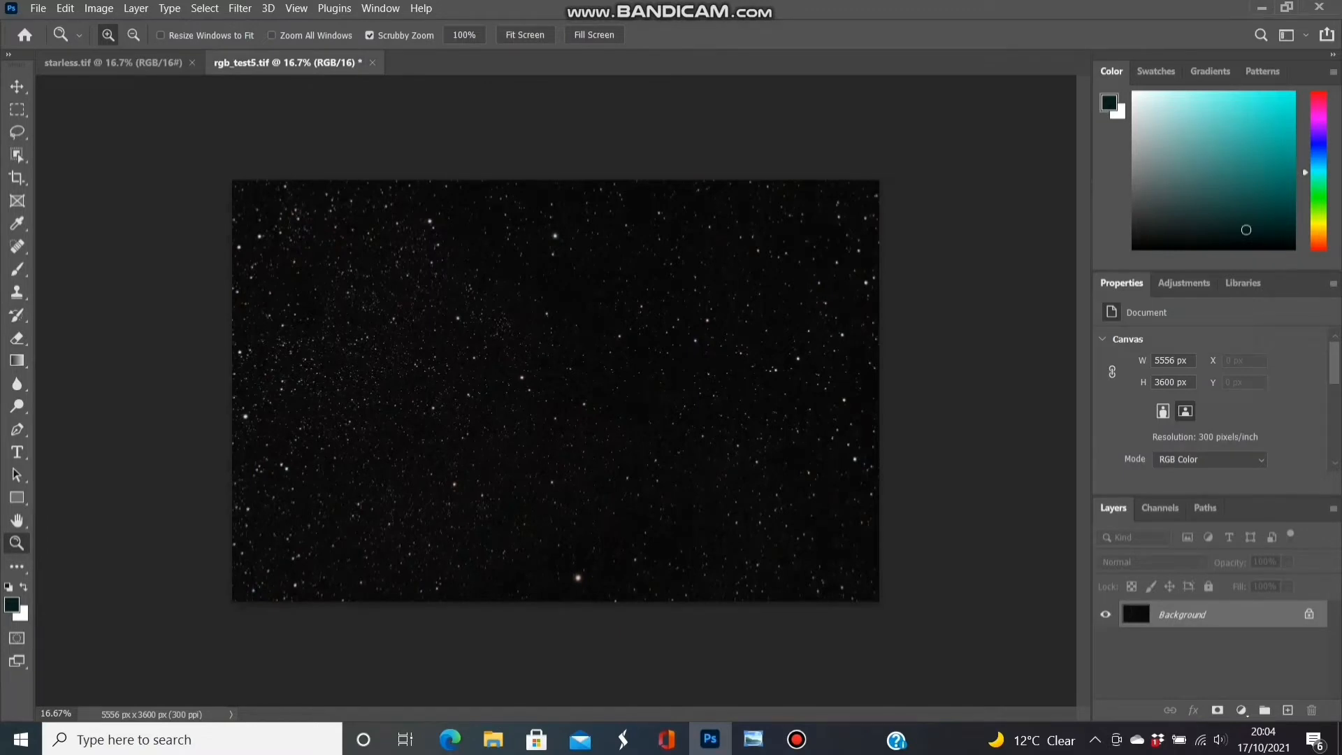
left_click(112, 62)
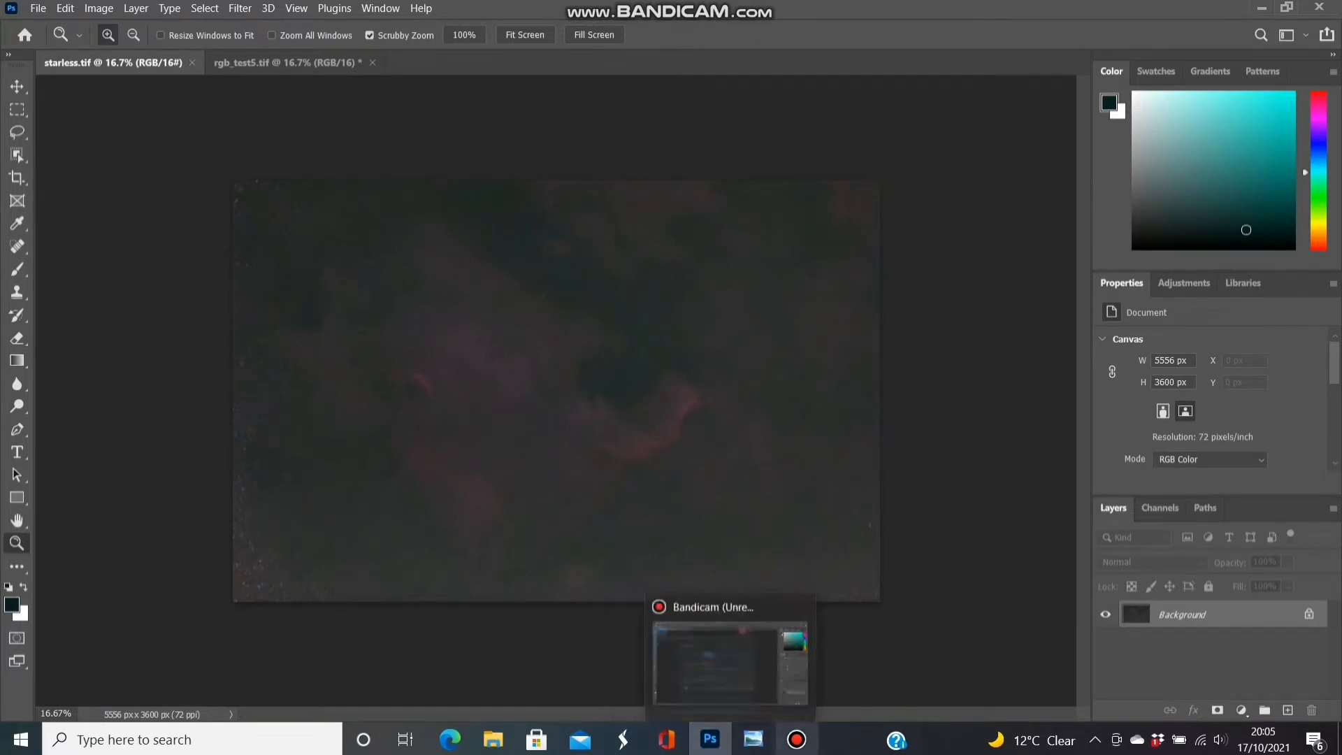
left_click(99, 8)
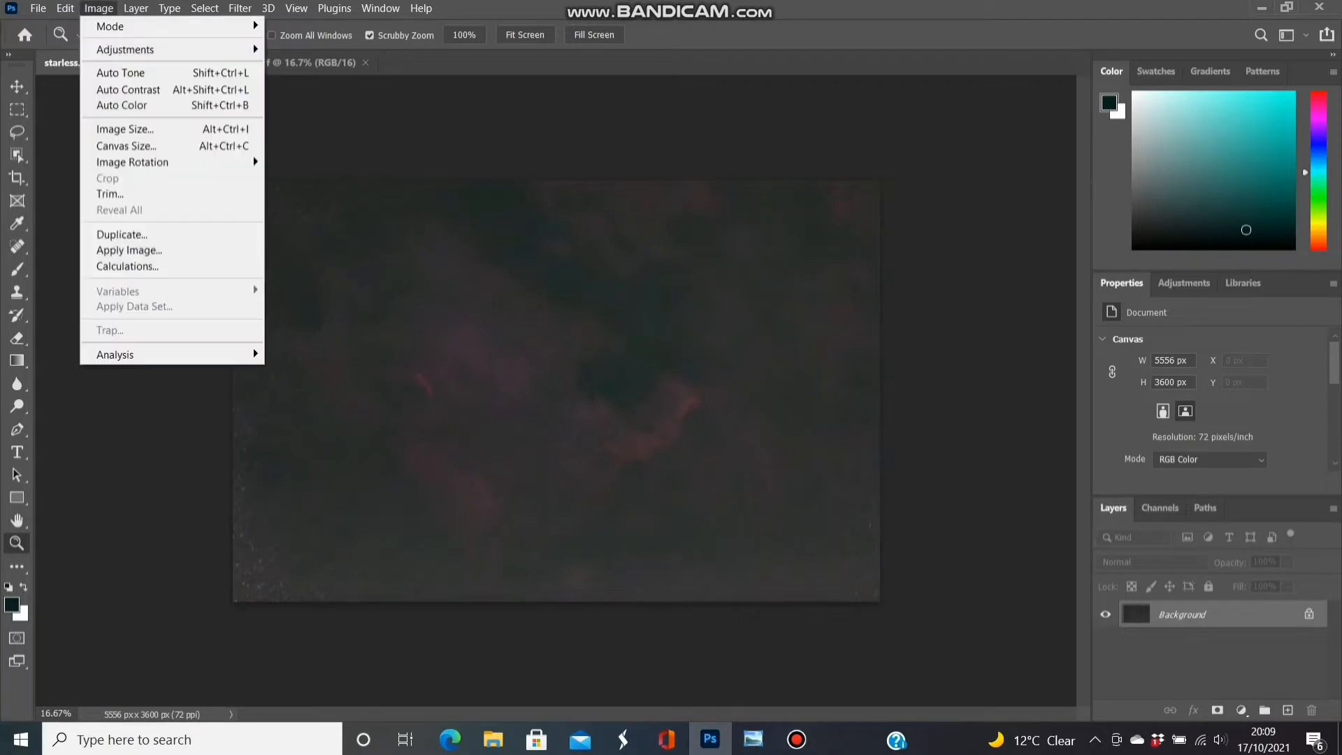
mouse_move(119, 44)
left_click(375, 45)
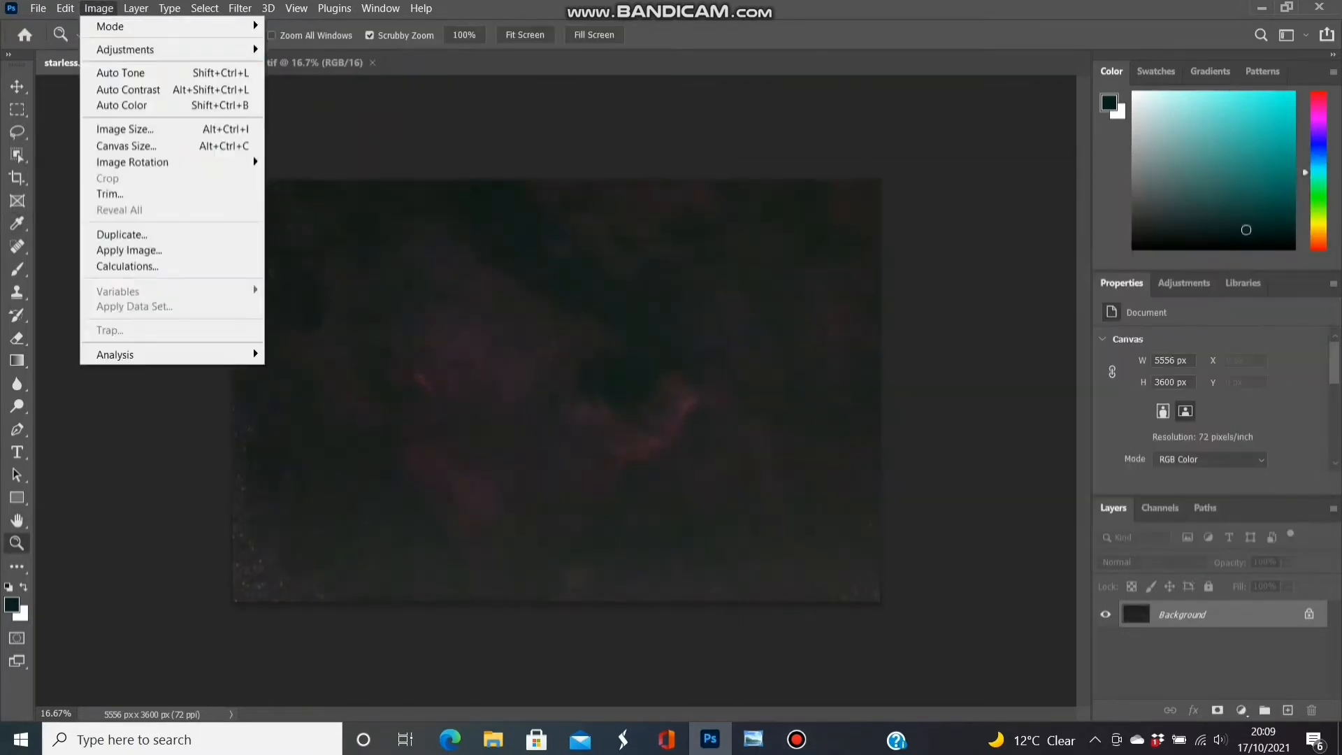
Brighten the nebula in starless.tif with a Curves adjustment, raising the RGB curve slightly
left_click(293, 82)
mouse_move(860, 438)
left_mouse_down()
mouse_move(860, 411)
mouse_move(861, 422)
left_mouse_up()
left_click(1276, 210)
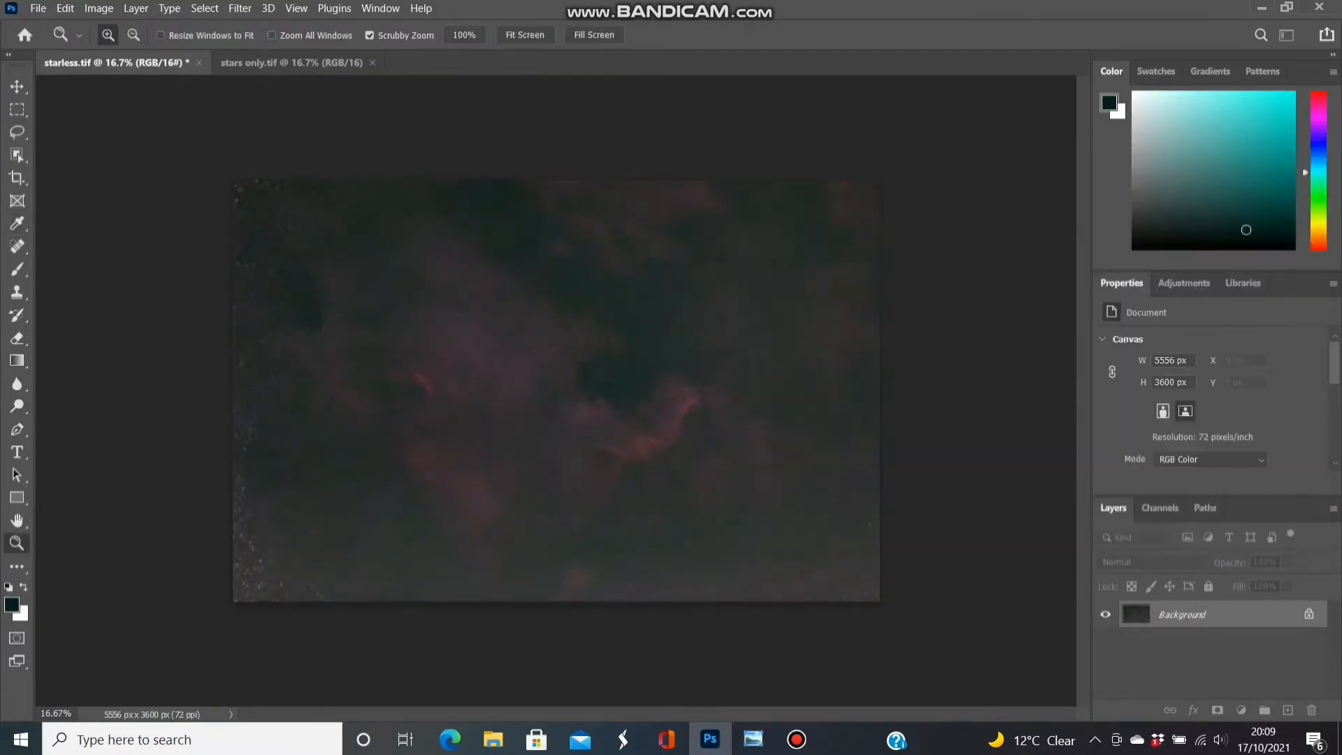
Darken starless.tif by raising the Levels black point slightly, and reapply the last filter
left_click(98, 8)
mouse_move(125, 49)
left_click(294, 65)
left_click_drag(923, 309, 930, 308)
left_click(1211, 144)
left_click(99, 8)
mouse_move(240, 8)
left_click(288, 25)
left_click(745, 239)
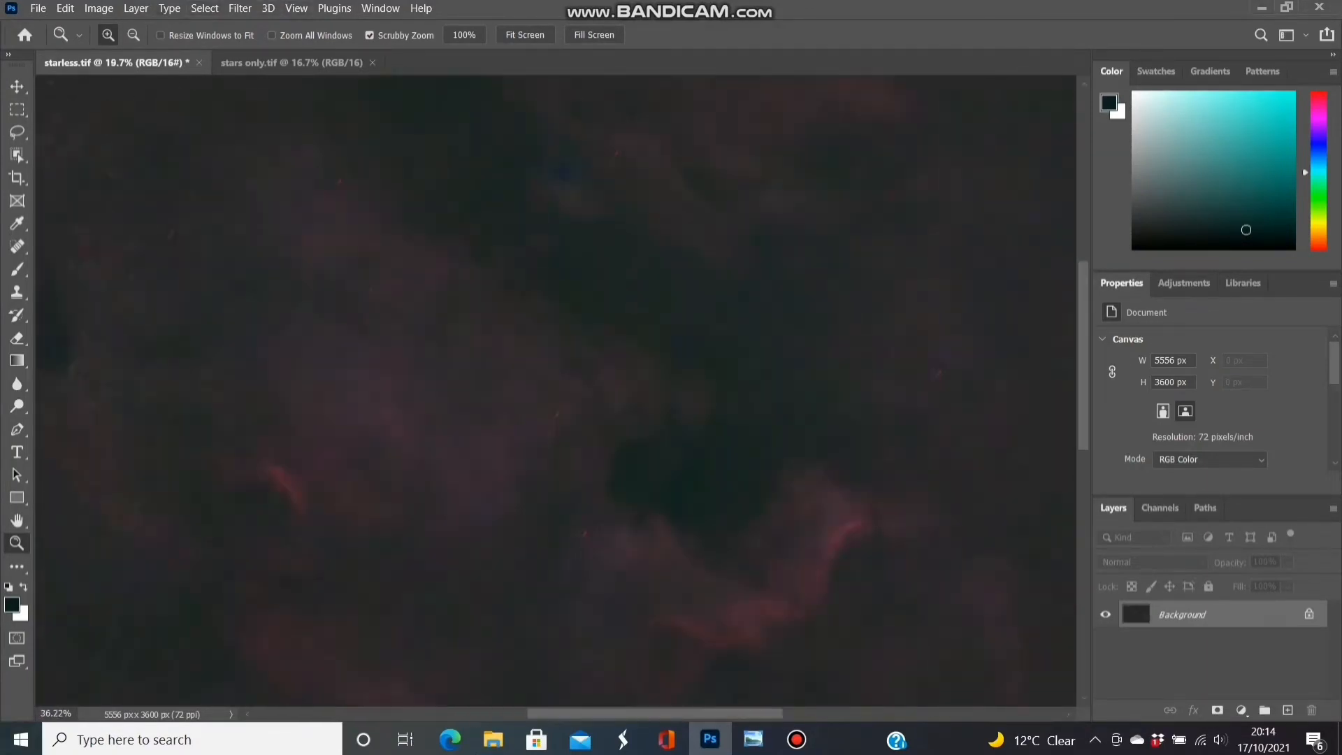
Heal the leftover red star streaks in the upper part of the nebula with the Spot Healing Brush at 54 px
left_click(17, 246)
left_click(127, 35)
left_click_drag(55, 85, 74, 85)
left_click(257, 224)
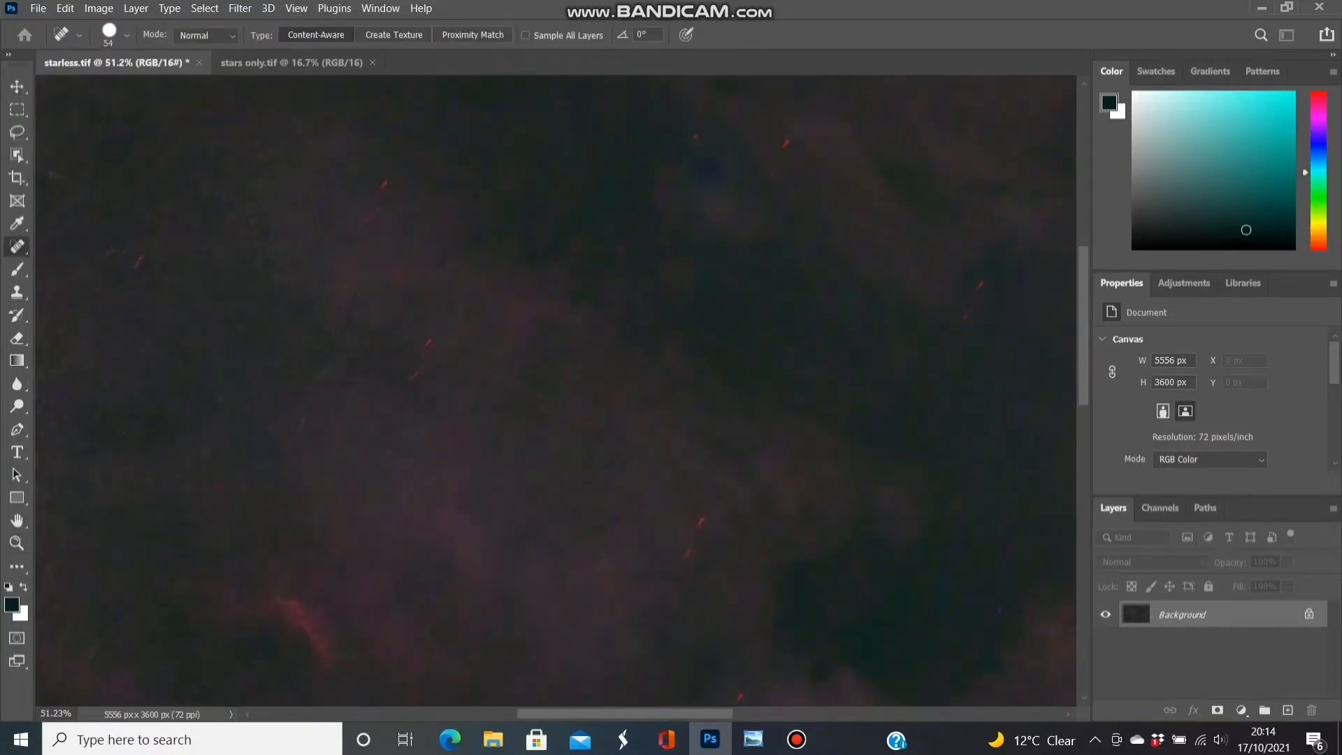
left_click_drag(697, 181, 711, 180)
left_click(775, 168)
left_click(382, 179)
left_click_drag(429, 339, 424, 350)
Heal further leftover star specks near the image's upper left corner and in the central nebula region
scroll(556, 391, "up", 5)
scroll(556, 392, "left", 10)
left_click(544, 501)
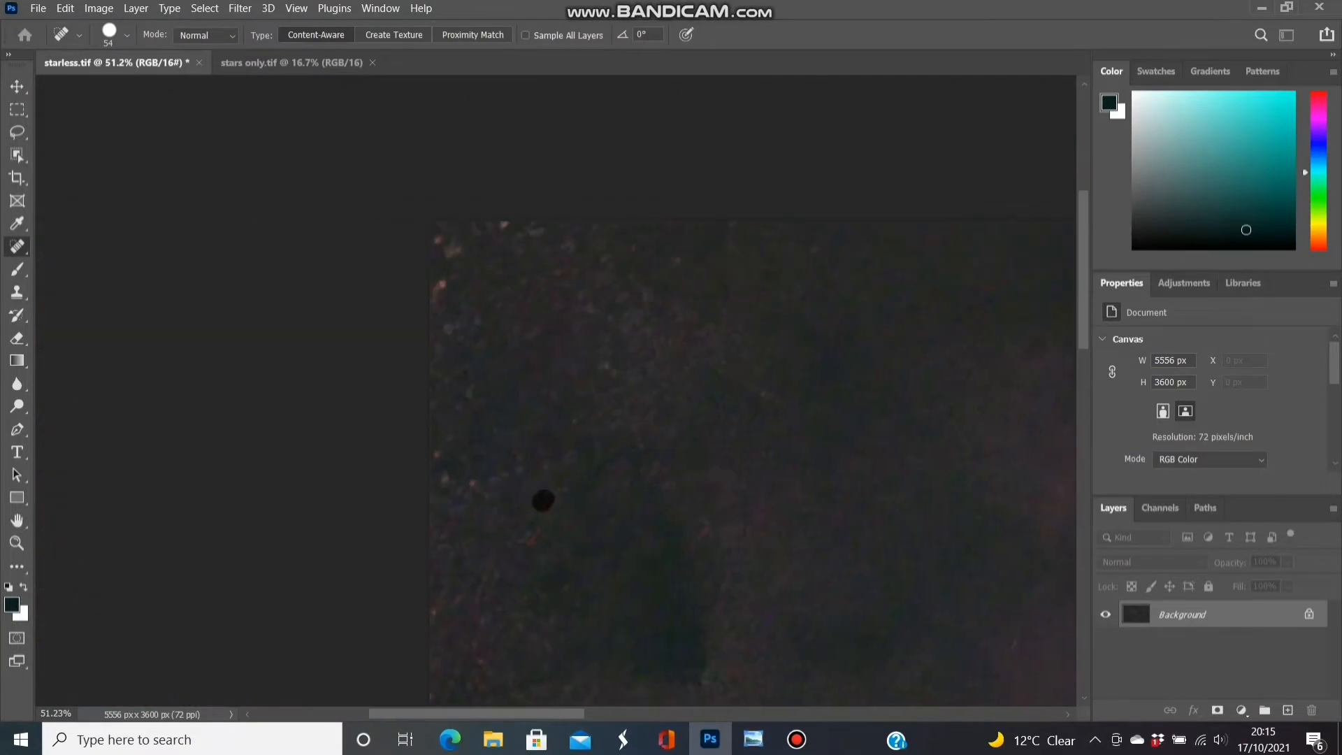
scroll(556, 392, "right", 20)
scroll(555, 392, "down", 8)
left_click(334, 106)
scroll(556, 392, "left", 10)
left_click(526, 391)
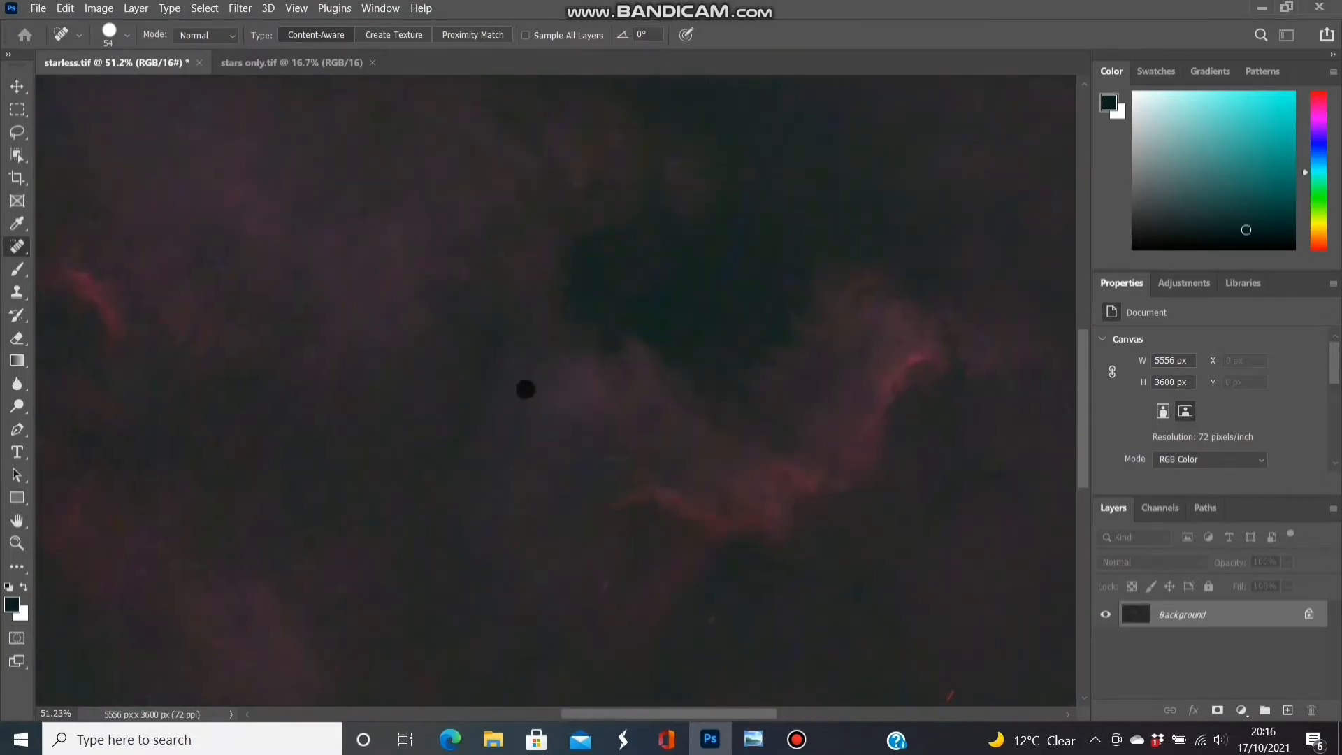
Examine the lower and right-hand areas of the starless image for remaining star artifacts, and return to the whole picture
scroll(556, 391, "left", 4)
scroll(555, 391, "down", 6)
scroll(555, 392, "right", 3)
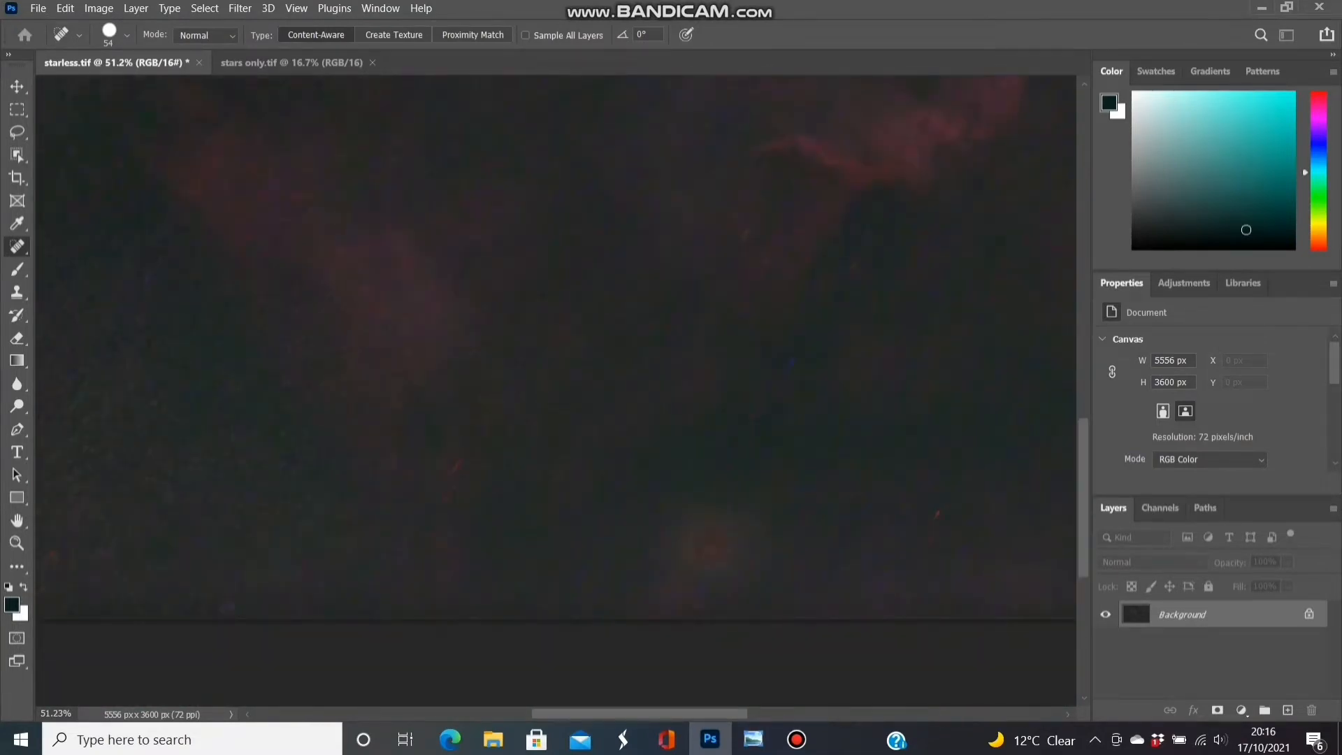
scroll(556, 392, "right", 10)
scroll(556, 392, "up", 12)
scroll(556, 391, "left", 4)
key("z")
left_click_drag(556, 392, 454, 392)
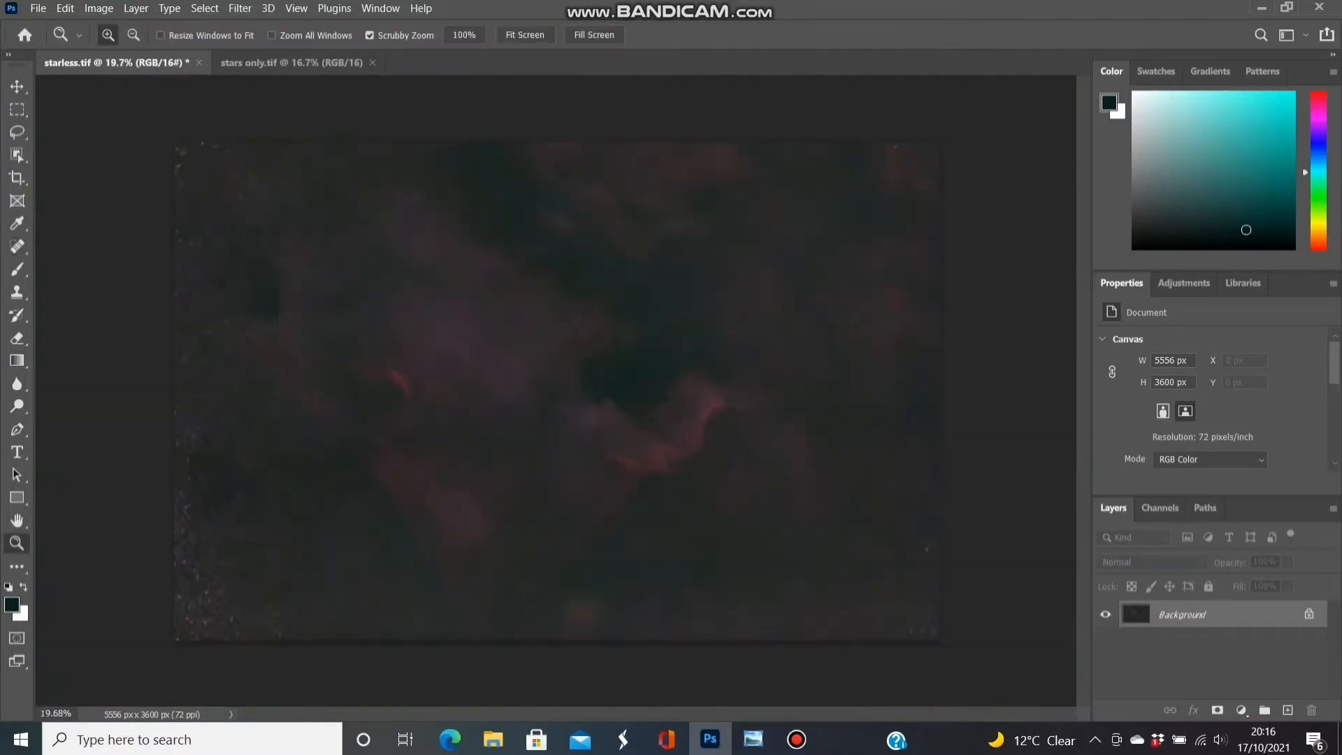
Apply strong color noise reduction and moderate noise reduction to starless.tif with the Camera Raw Filter
left_click(239, 8)
left_click(276, 131)
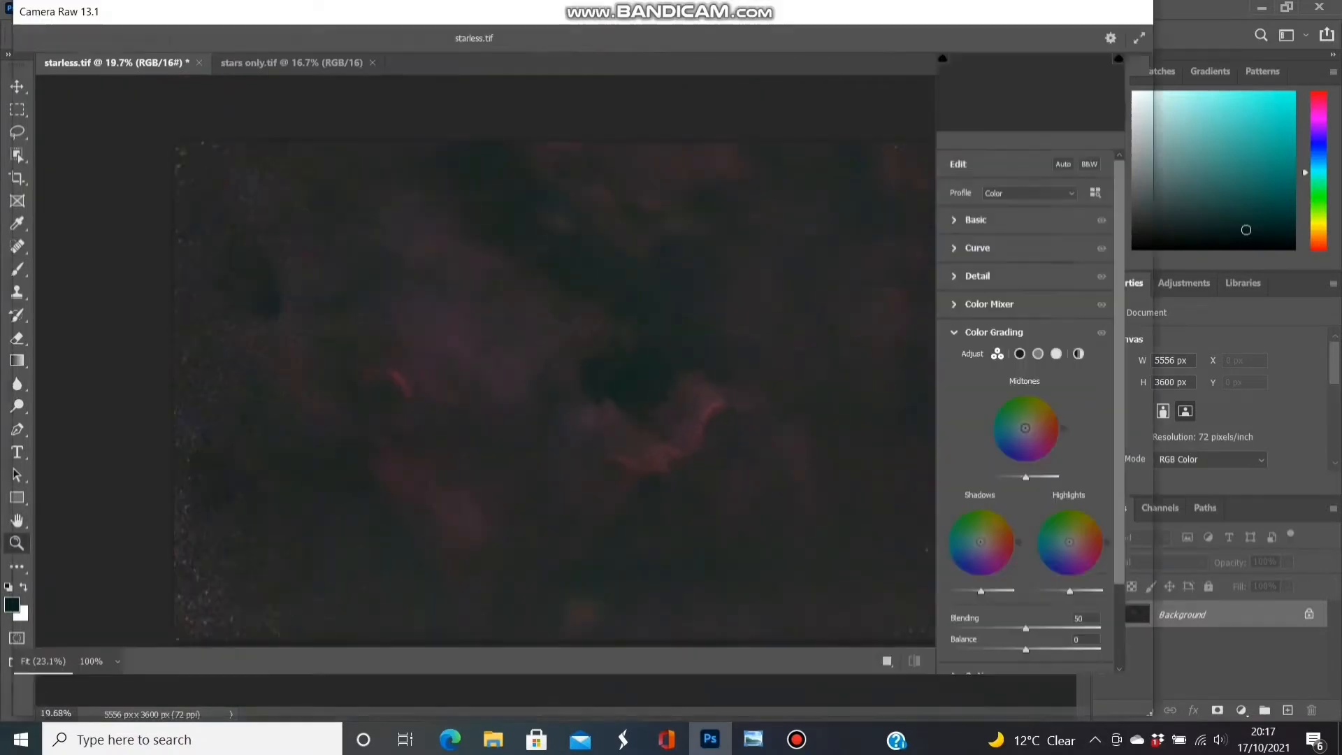
left_click(978, 625)
left_click_drag(627, 355, 706, 355)
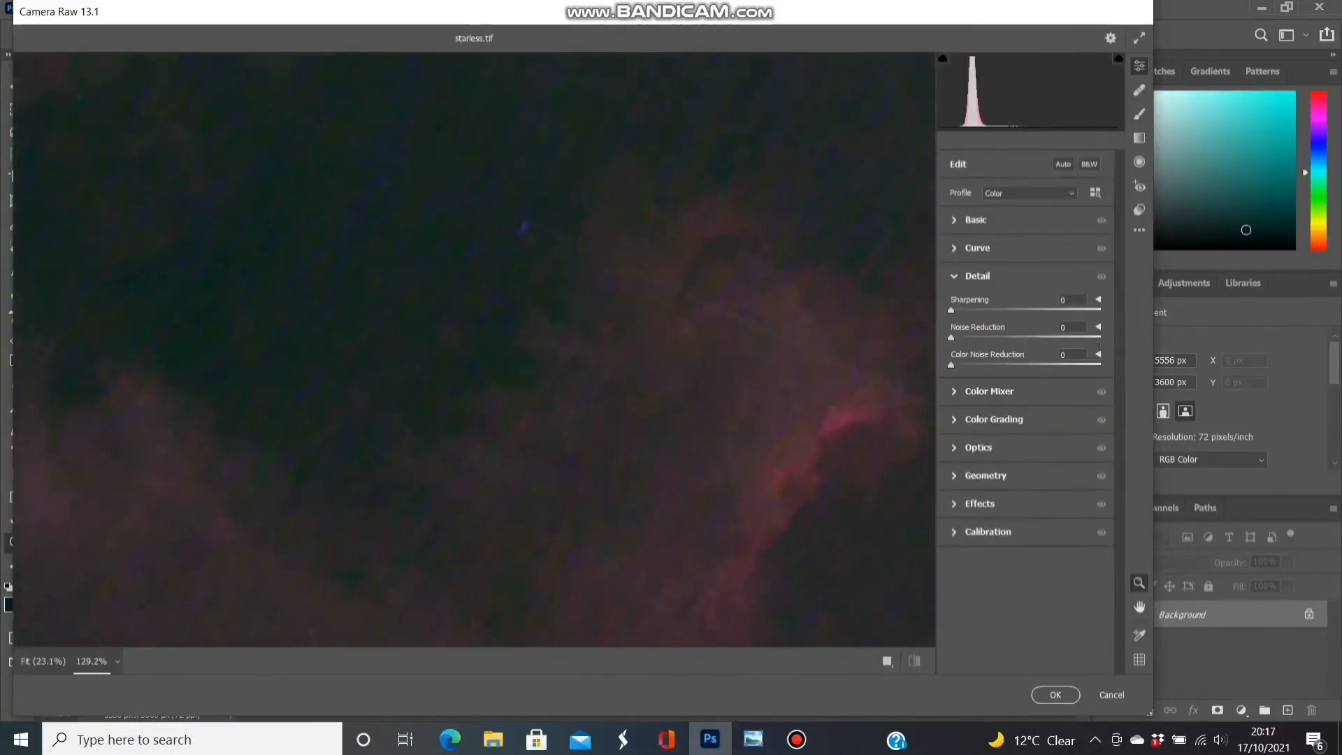
left_click_drag(952, 365, 1084, 365)
left_click_drag(951, 337, 1036, 338)
left_click_drag(755, 364, 693, 364)
left_click_drag(646, 227, 689, 227)
left_click(1056, 695)
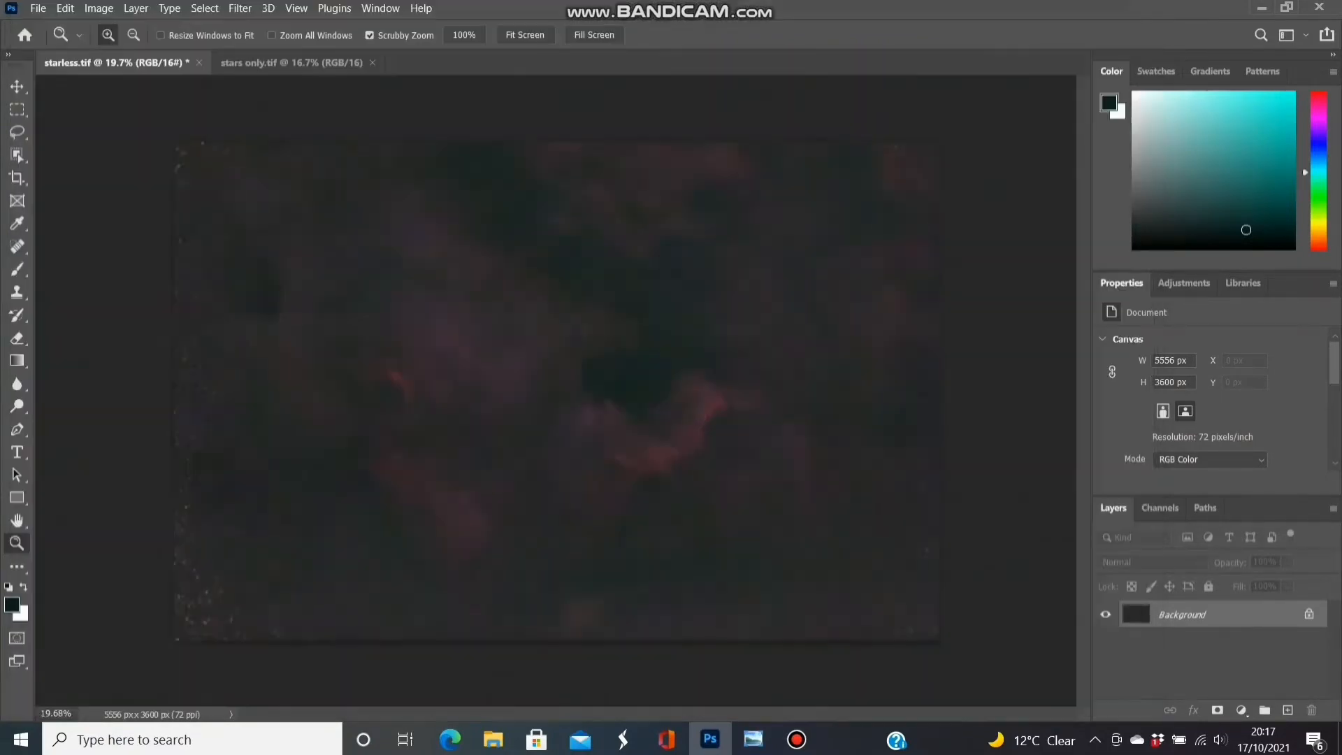
Paint out the remaining fine blemishes running diagonally across the nebula with the Spot Healing Brush at 17 px
left_click_drag(530, 342, 594, 343)
left_click(17, 247)
left_click(126, 35)
left_click_drag(74, 85, 43, 86)
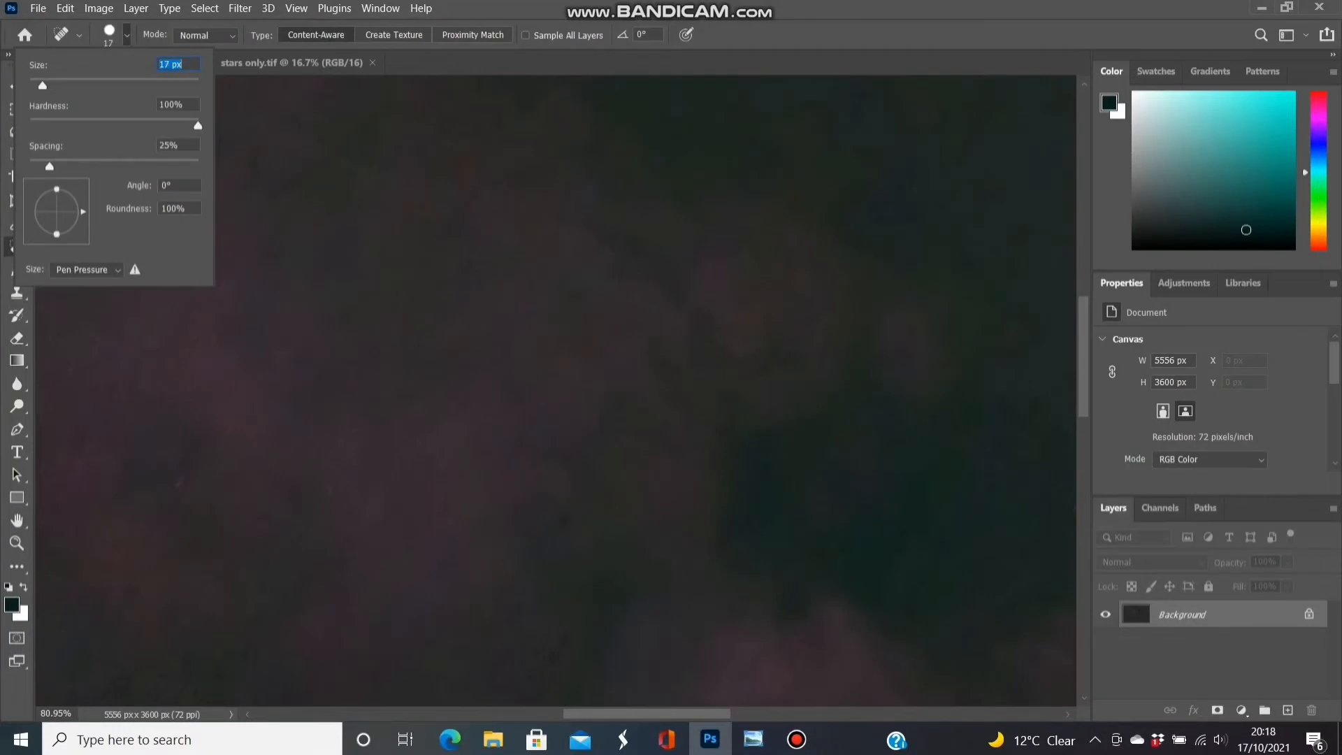
left_click_drag(396, 188, 441, 211)
left_click_drag(540, 253, 649, 300)
left_click_drag(865, 400, 877, 407)
scroll(856, 447, "right", 3)
left_click_drag(848, 538, 990, 606)
scroll(990, 606, "right", 3)
scroll(556, 391, "down", 3)
left_click_drag(634, 231, 790, 304)
left_click_drag(825, 316, 912, 364)
scroll(555, 392, "right", 3)
left_click_drag(579, 412, 940, 586)
left_click_drag(645, 448, 695, 473)
left_click_drag(597, 429, 630, 446)
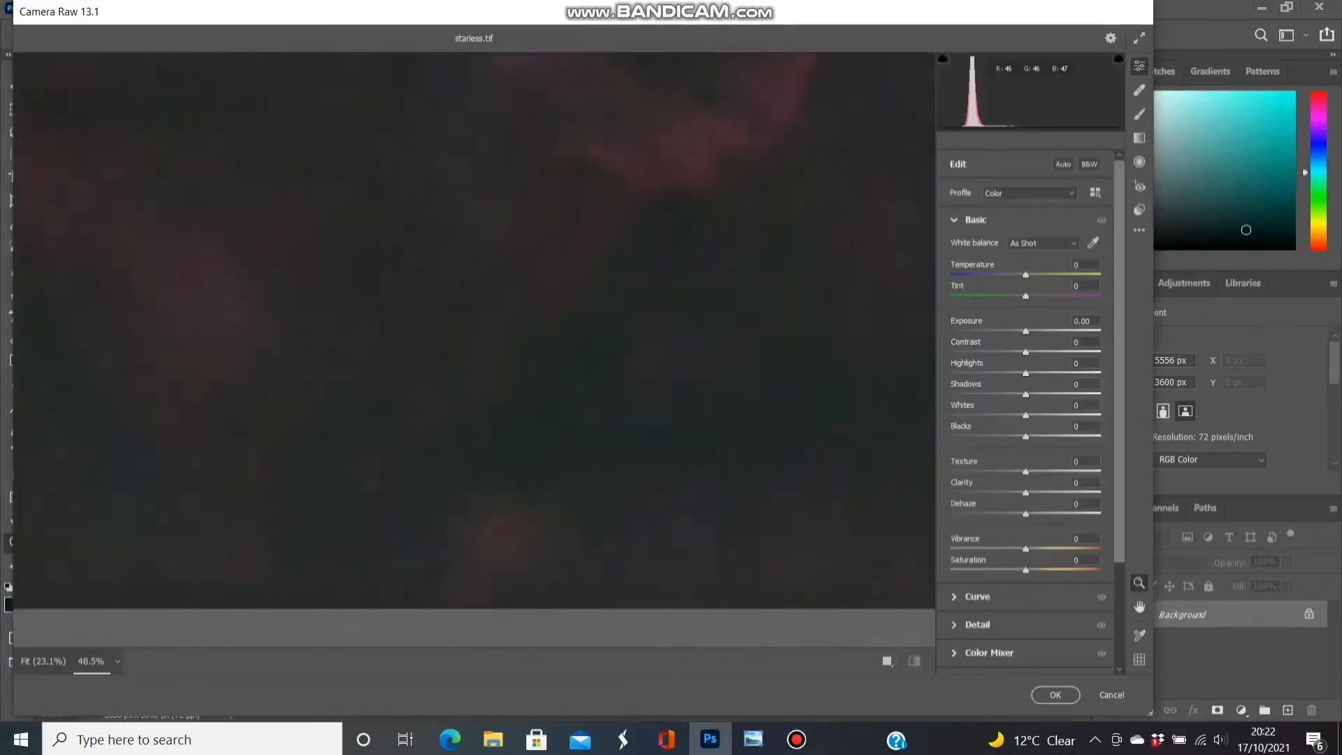
In the Camera Raw Filter, set Clarity +12, Dehaze +6, Exposure +0.35, Contrast +7, Shadows -36 and Blacks -18
mouse_move(1025, 514)
left_mouse_down()
mouse_move(951, 493)
mouse_move(1034, 492)
left_mouse_up()
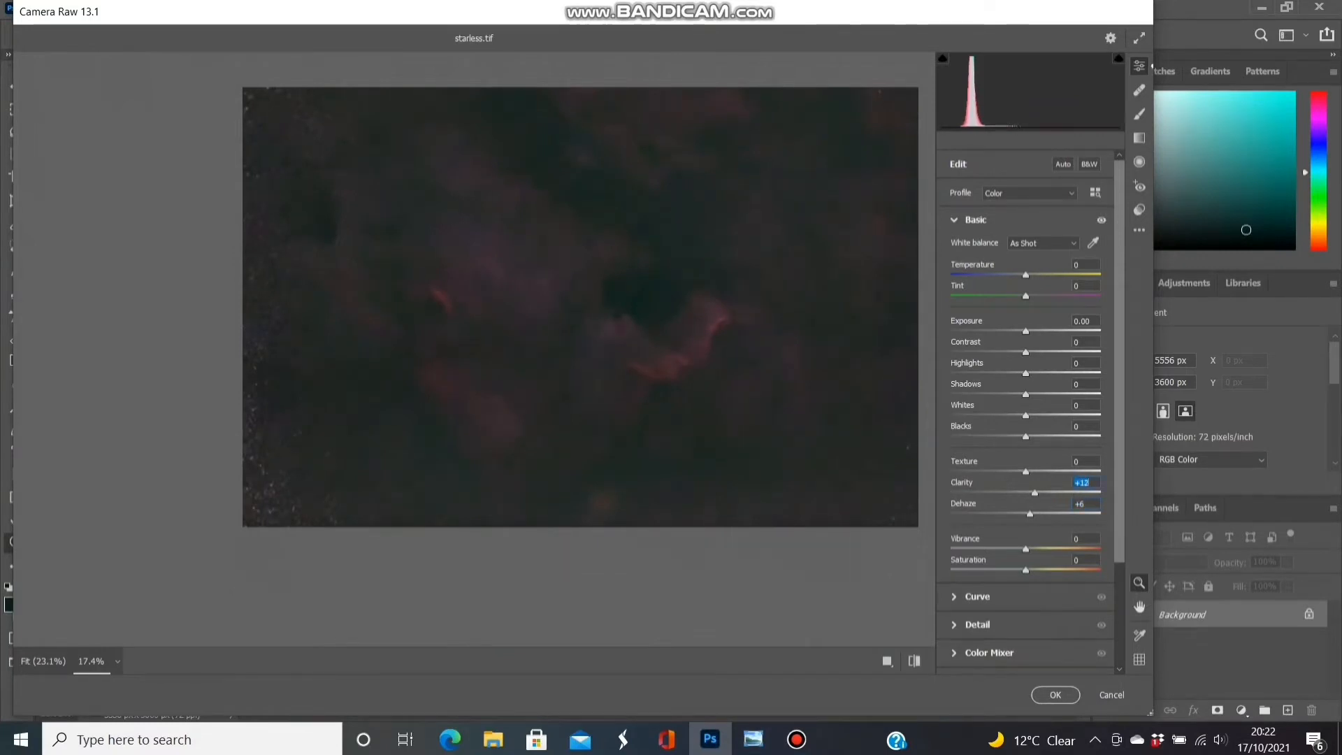
left_click_drag(1026, 331, 1031, 331)
left_click_drag(1026, 437, 1031, 352)
scroll(558, 335, "up", 4)
scroll(745, 390, "down", 5)
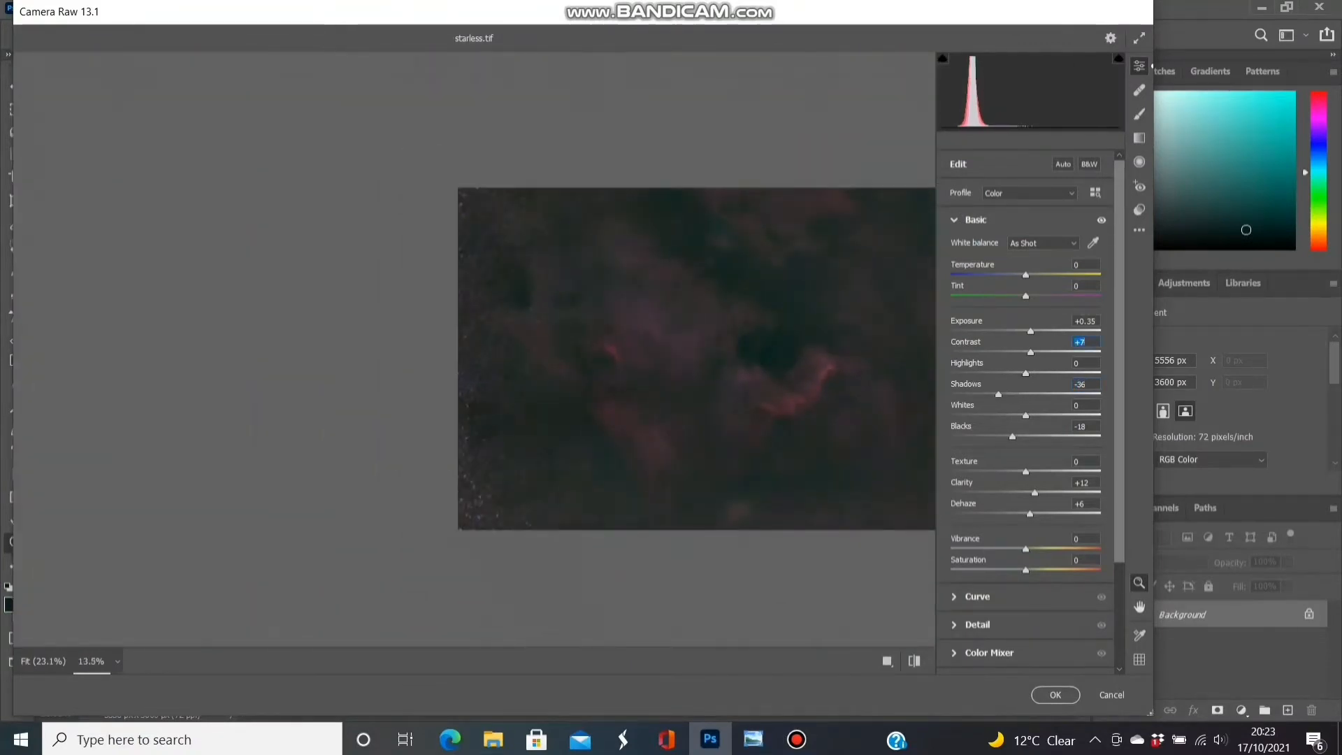
Set the Temperature to +6, raise Vibrance and Saturation, and apply the Camera Raw adjustments to starless.tif
left_click_drag(1025, 297, 1030, 275)
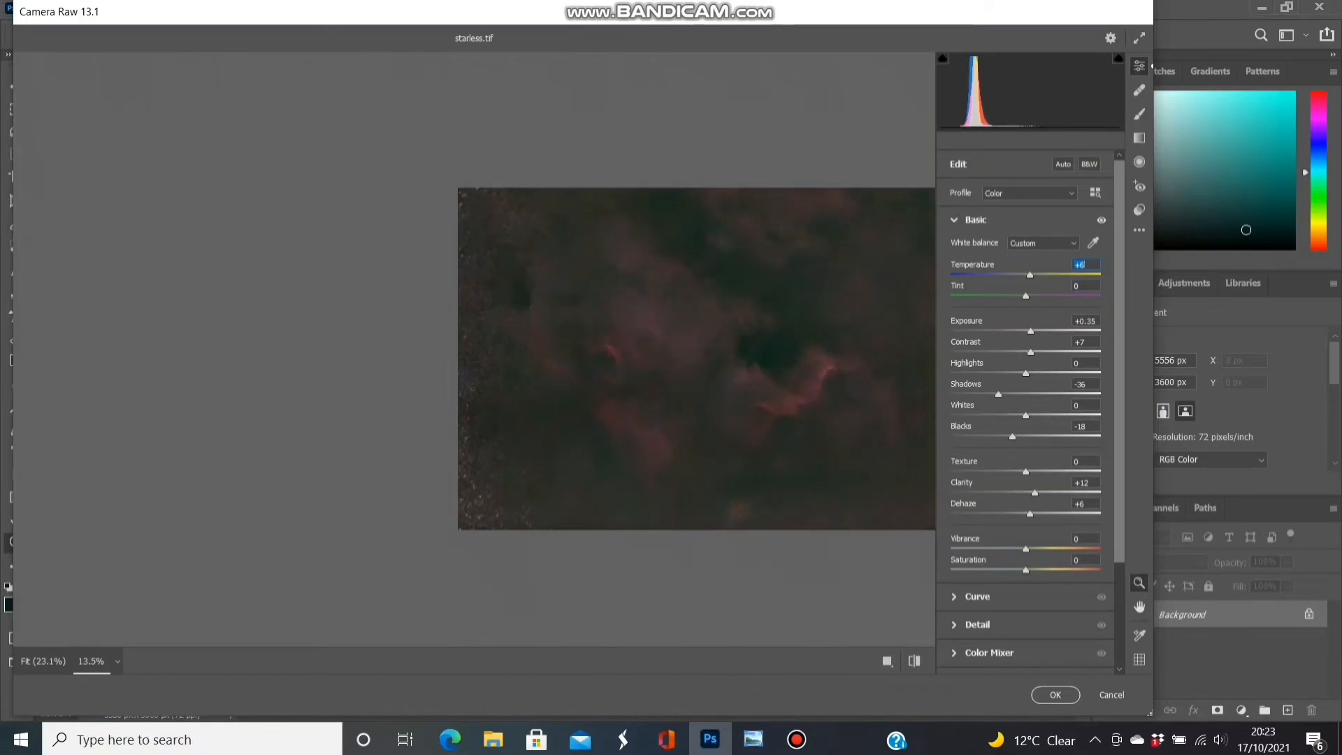
left_click_drag(1026, 550, 1048, 571)
left_click(1056, 695)
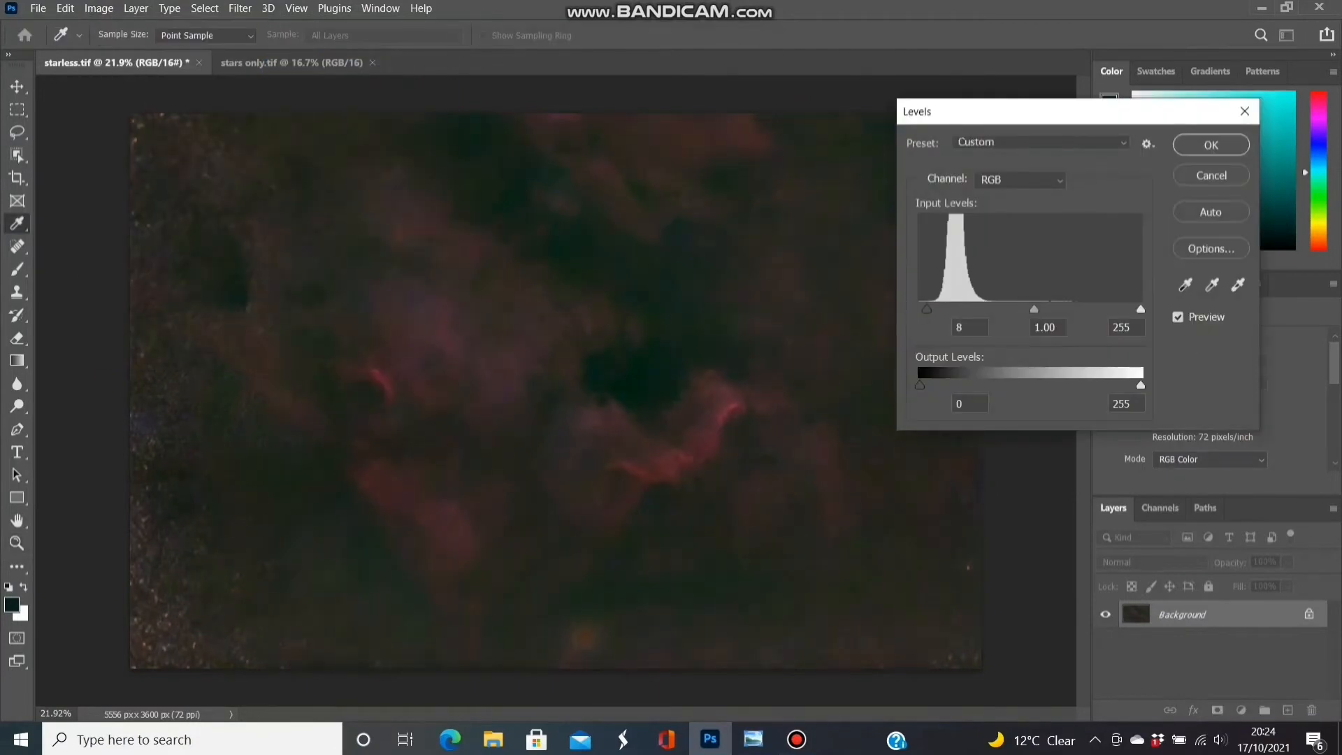
Apply a Levels adjustment to starless.tif with the RGB black input level at 8
left_click_drag(927, 309, 927, 309)
left_click(1211, 145)
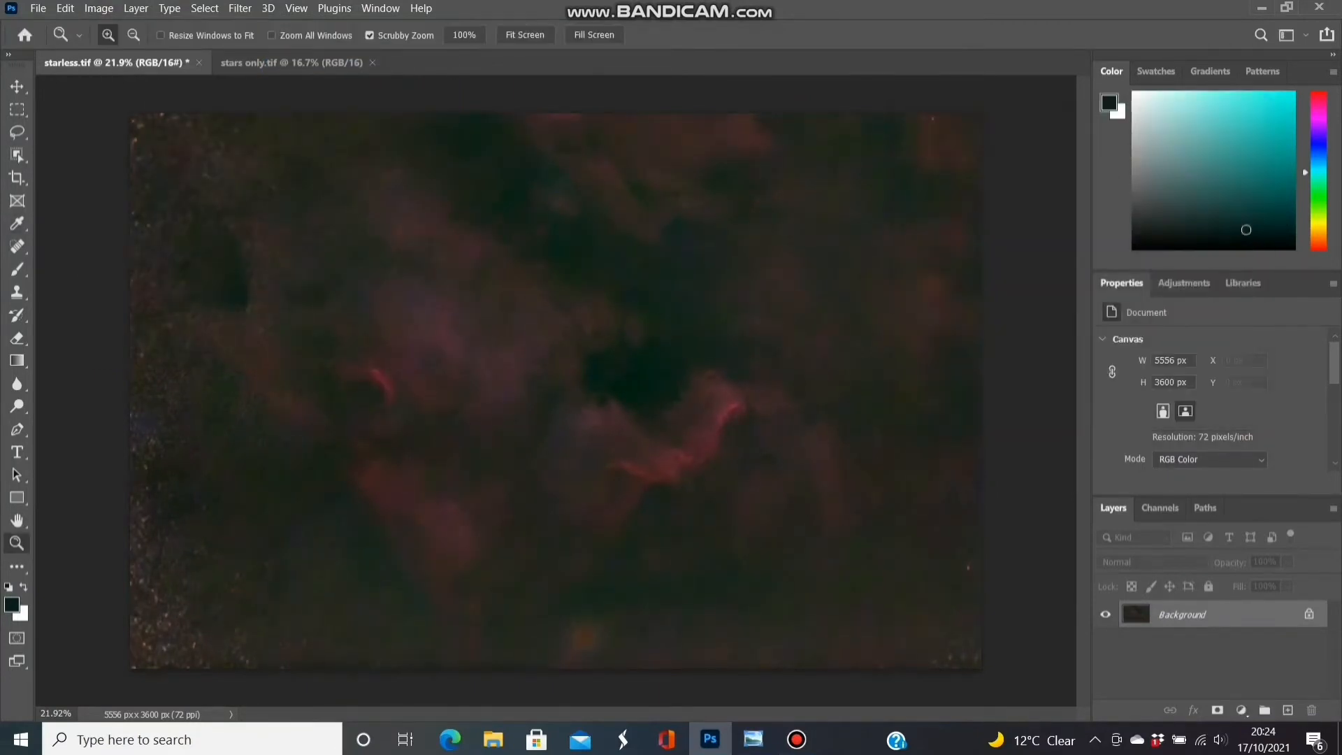
mouse_move(290, 416)
left_mouse_down()
mouse_move(490, 416)
mouse_move(289, 416)
left_mouse_up()
mouse_move(221, 183)
left_mouse_down()
mouse_move(336, 183)
mouse_move(223, 183)
left_mouse_up()
left_click(37, 8)
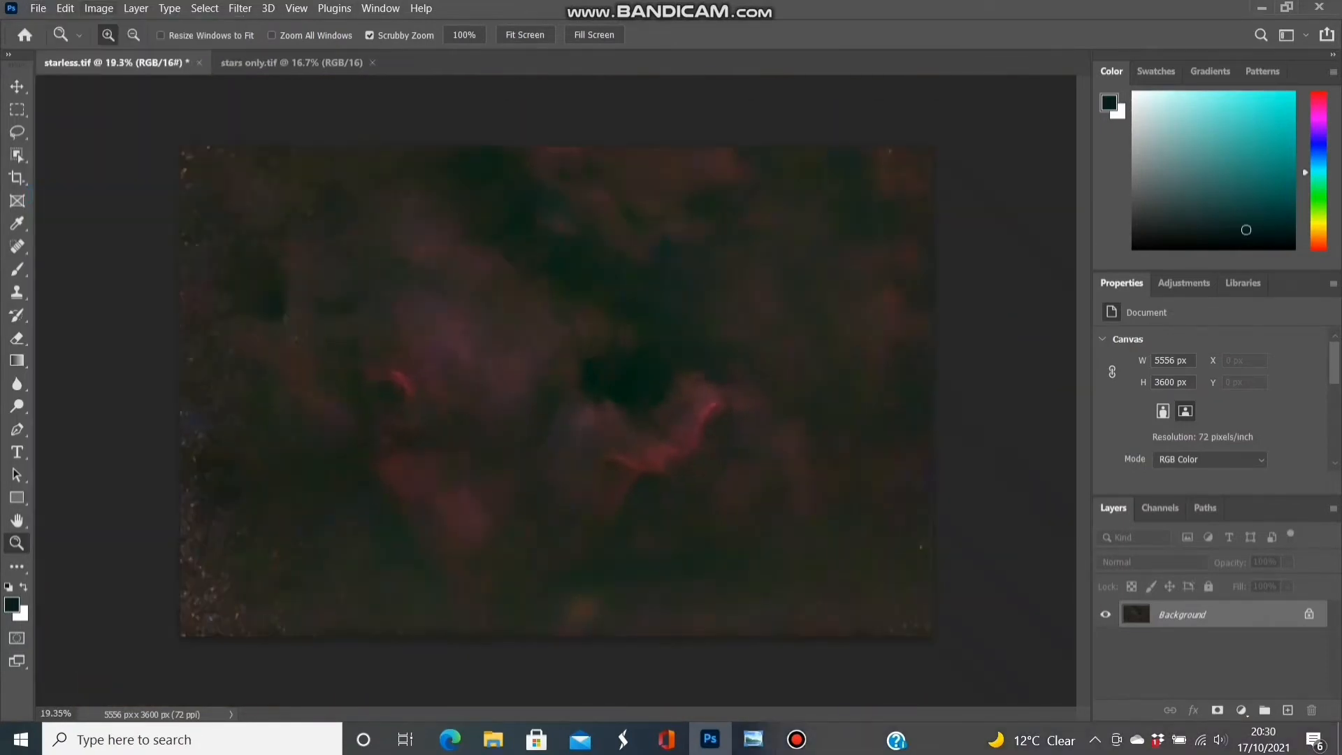
Shift the colors of starless.tif slightly away from green toward magenta and red with Color Balance
left_click(98, 9)
mouse_move(119, 41)
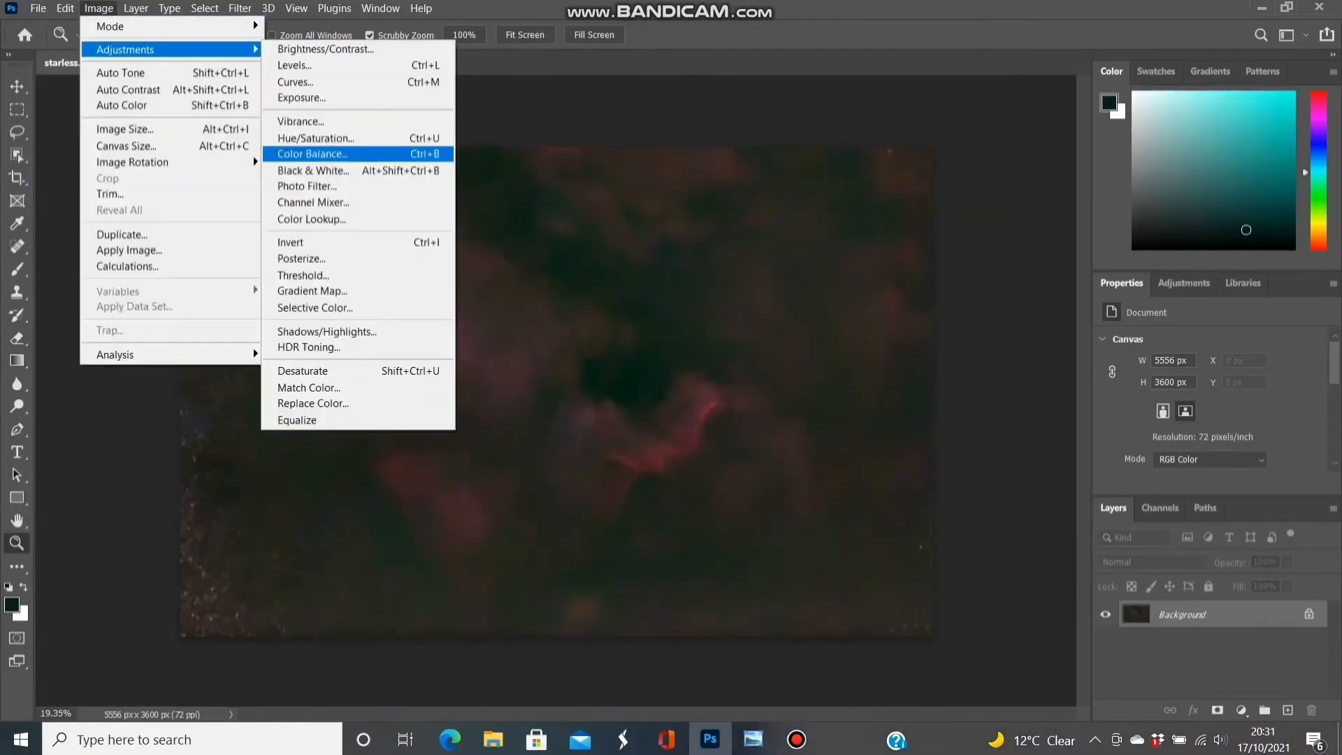
left_click(315, 147)
key("Tab")
key("Down")
key("Down")
key("Down")
key("Down")
key("Down")
left_click_drag(881, 199, 888, 199)
left_click(1068, 160)
Save starless.tif and bring up the stars only.tif document
left_click(37, 9)
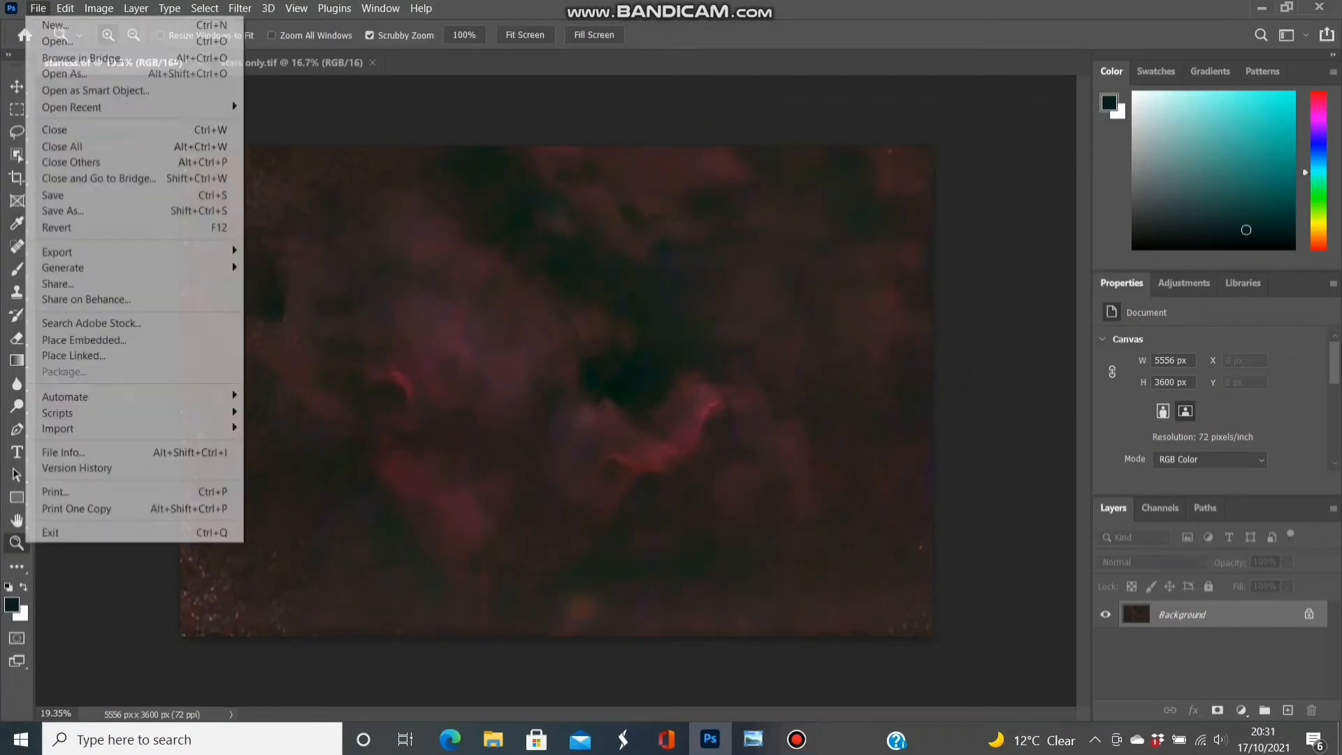
left_click(42, 188)
left_click(292, 62)
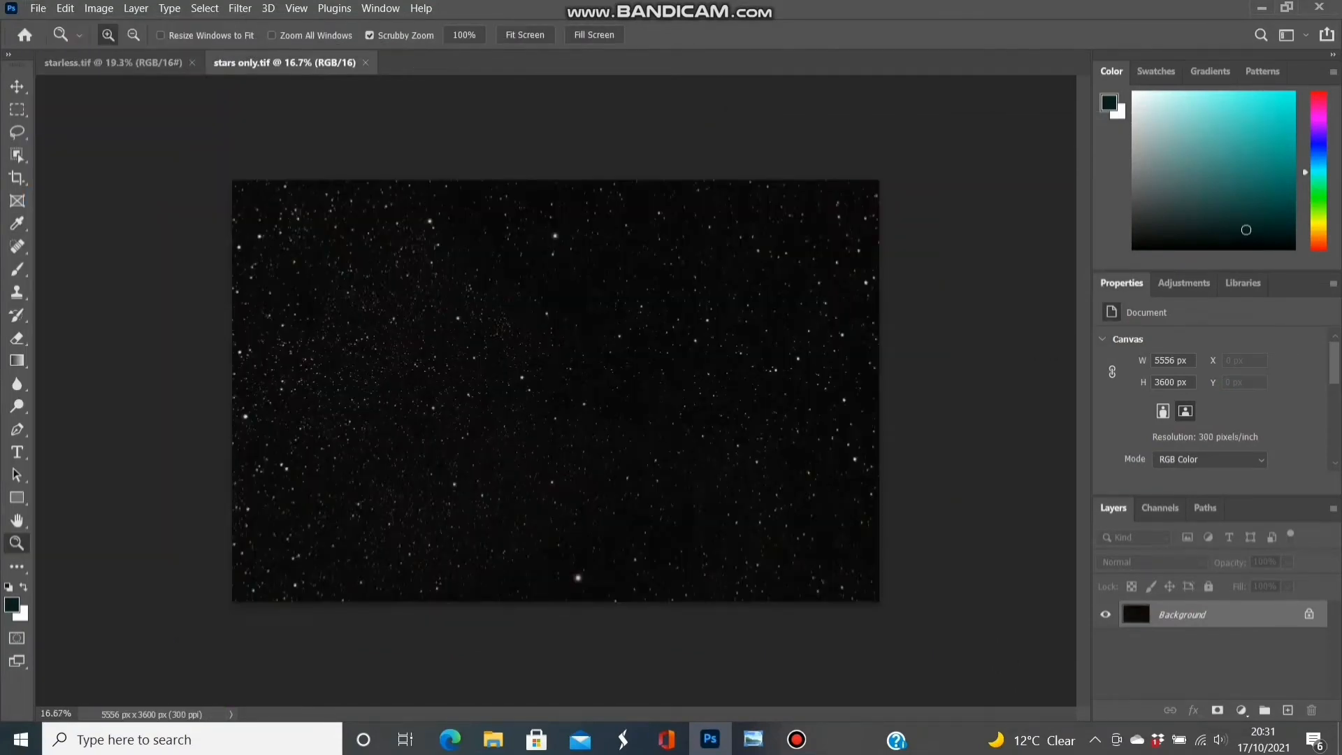
Return to starless.tif, unlock its background layer, and paste the copied stars-only image as a new layer above it
left_click(140, 62)
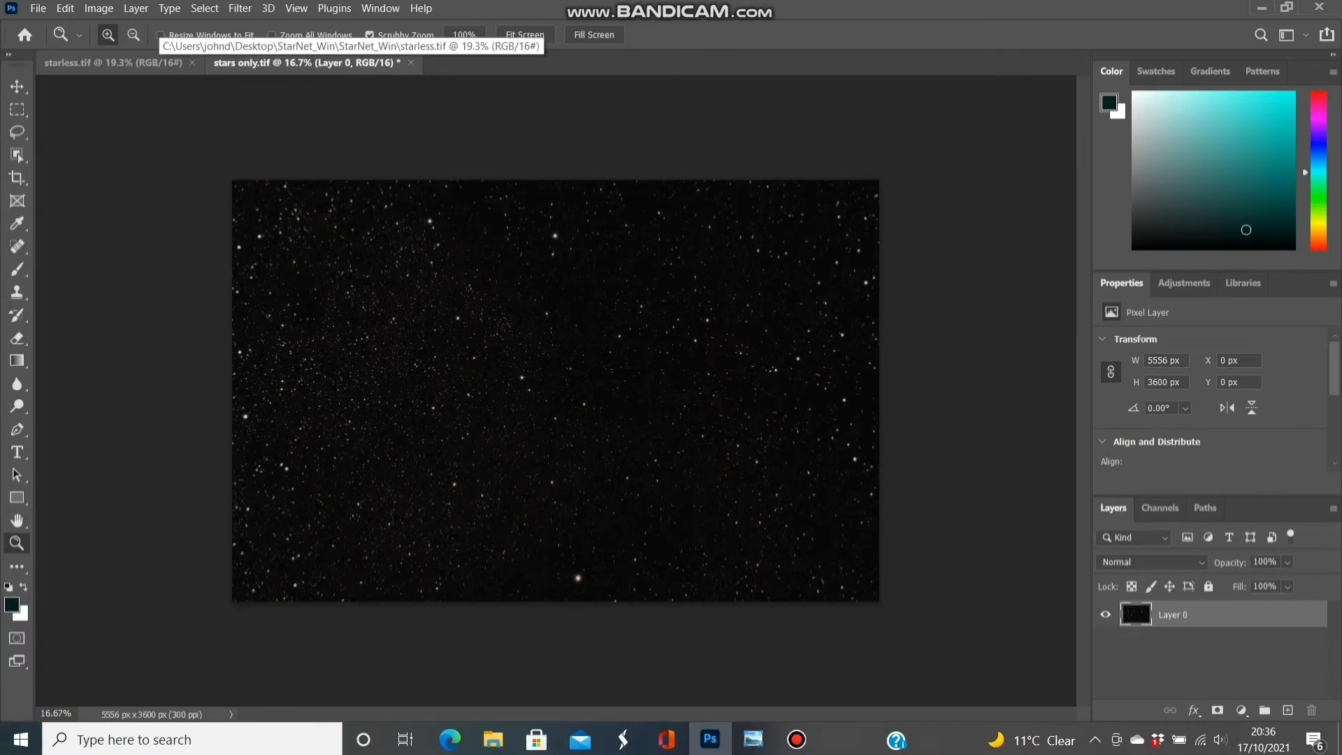
left_click(112, 62)
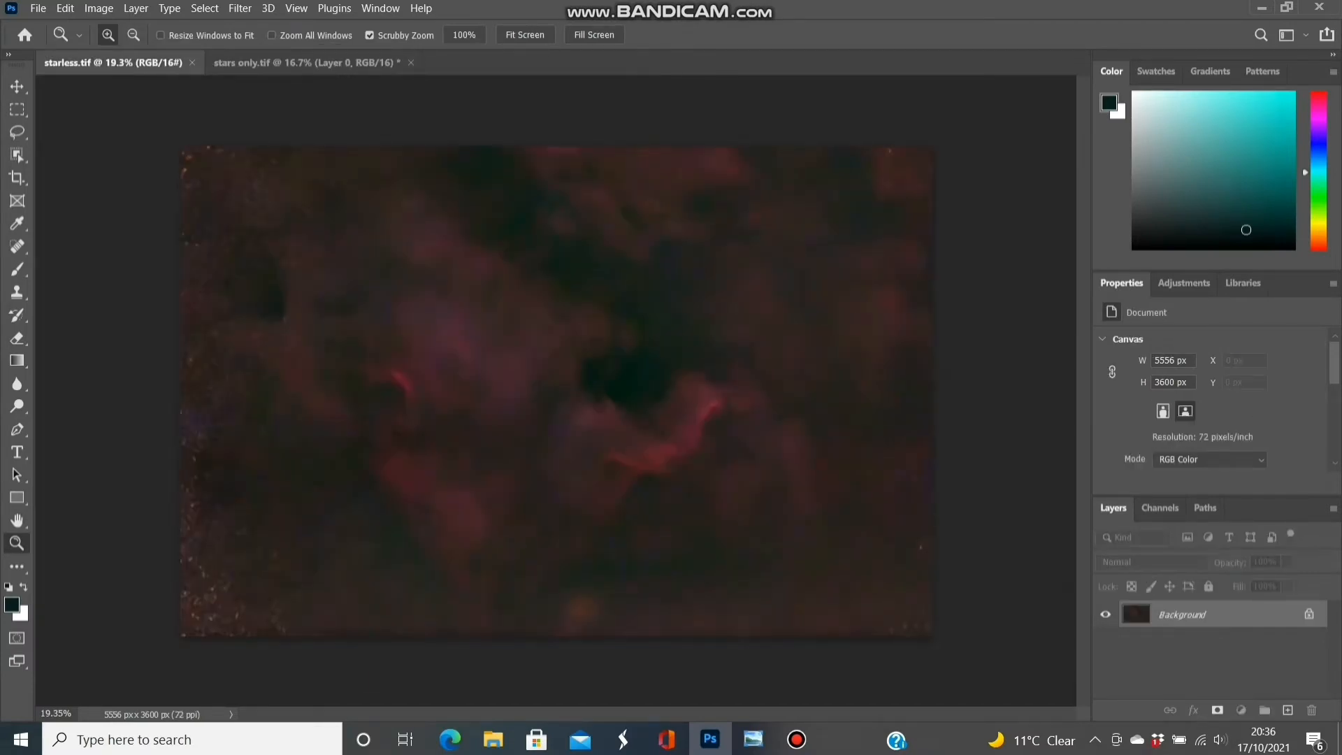
left_click(1310, 614)
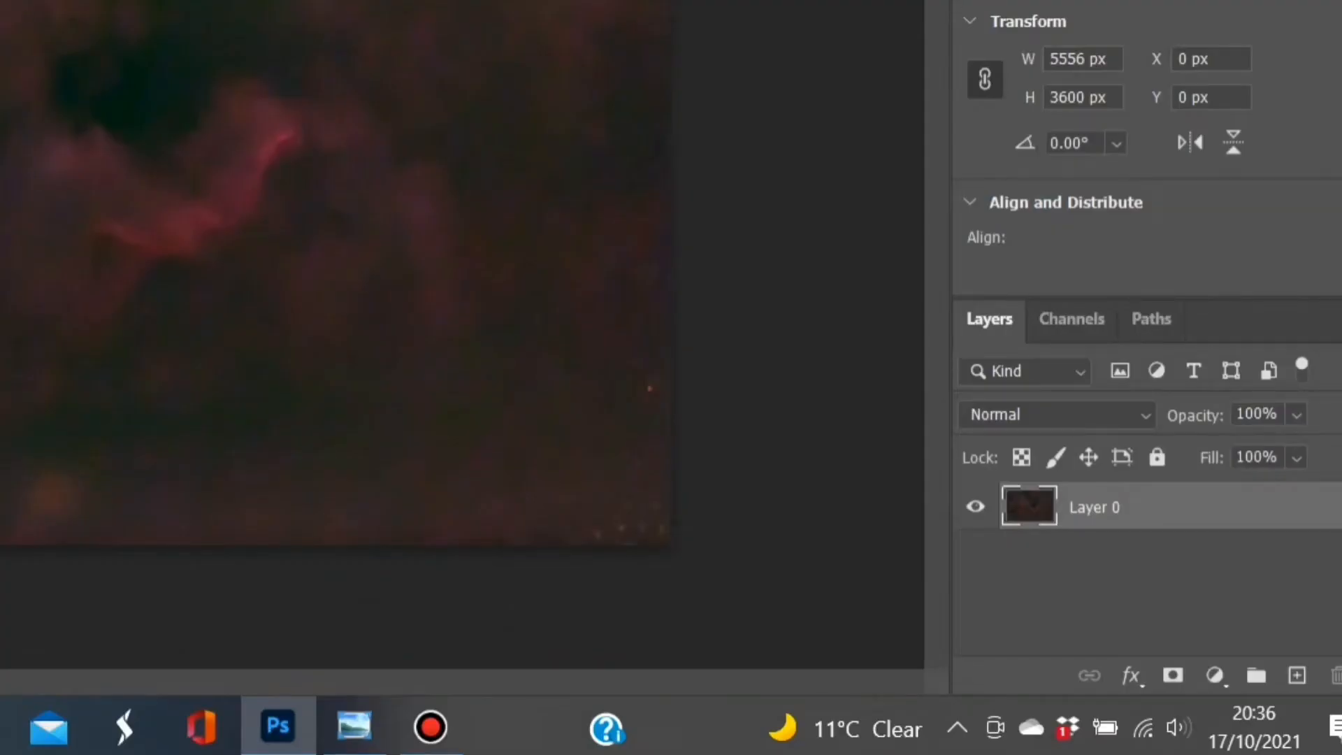
key("ctrl+v")
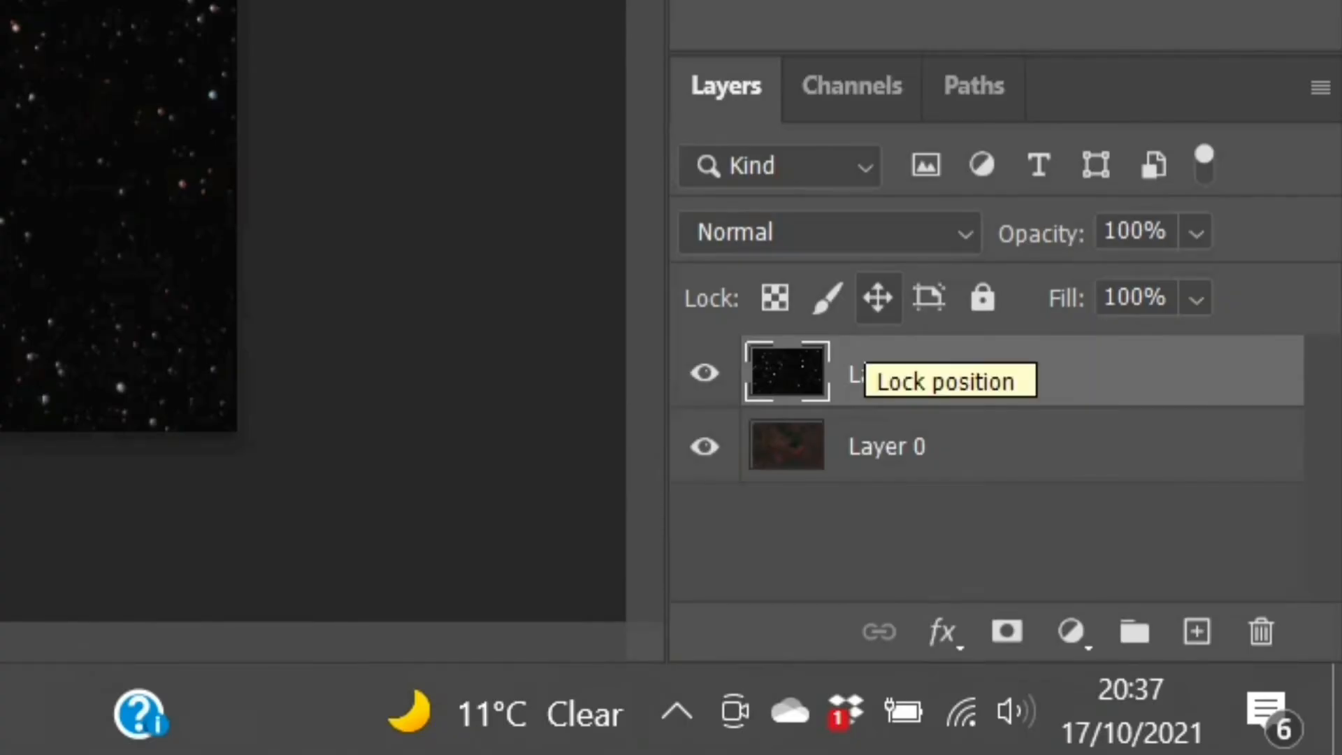
Set the stars layer's blend mode to Linear Dodge (Add) and its opacity to 29%
left_click(933, 233)
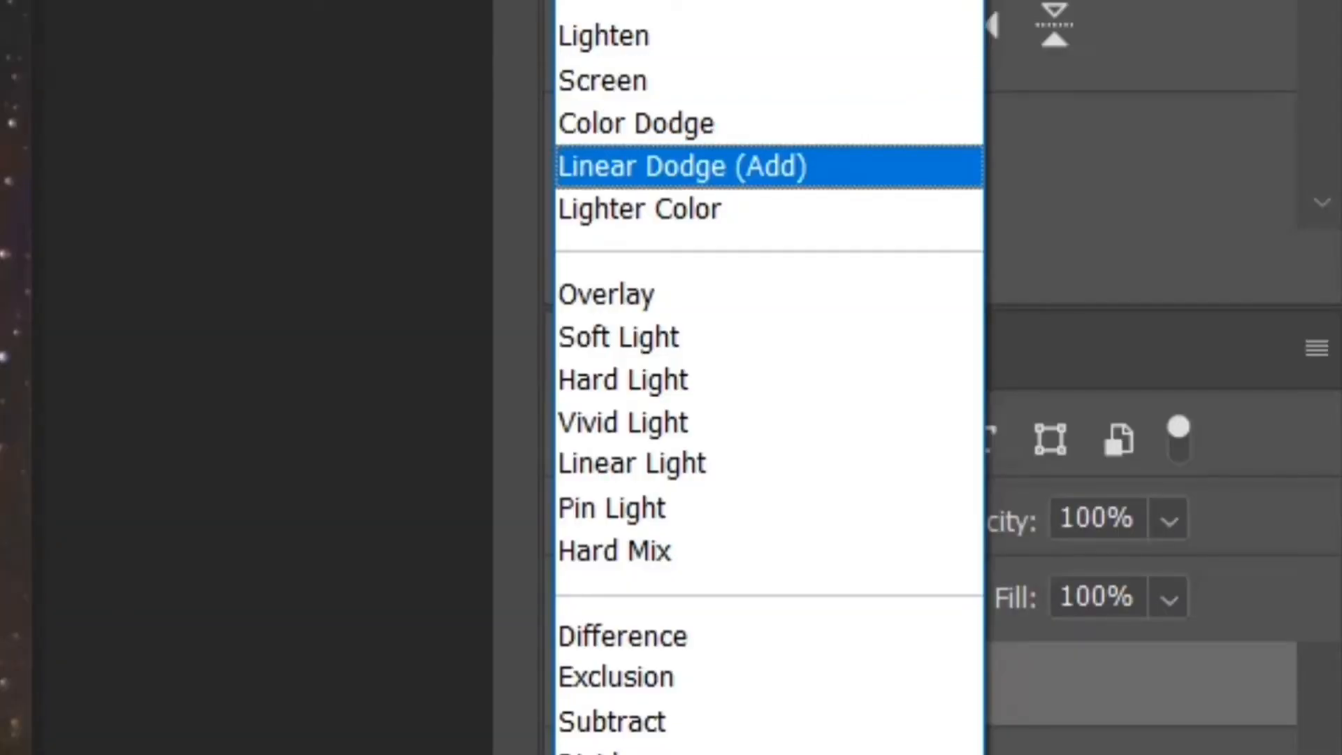
left_click(769, 167)
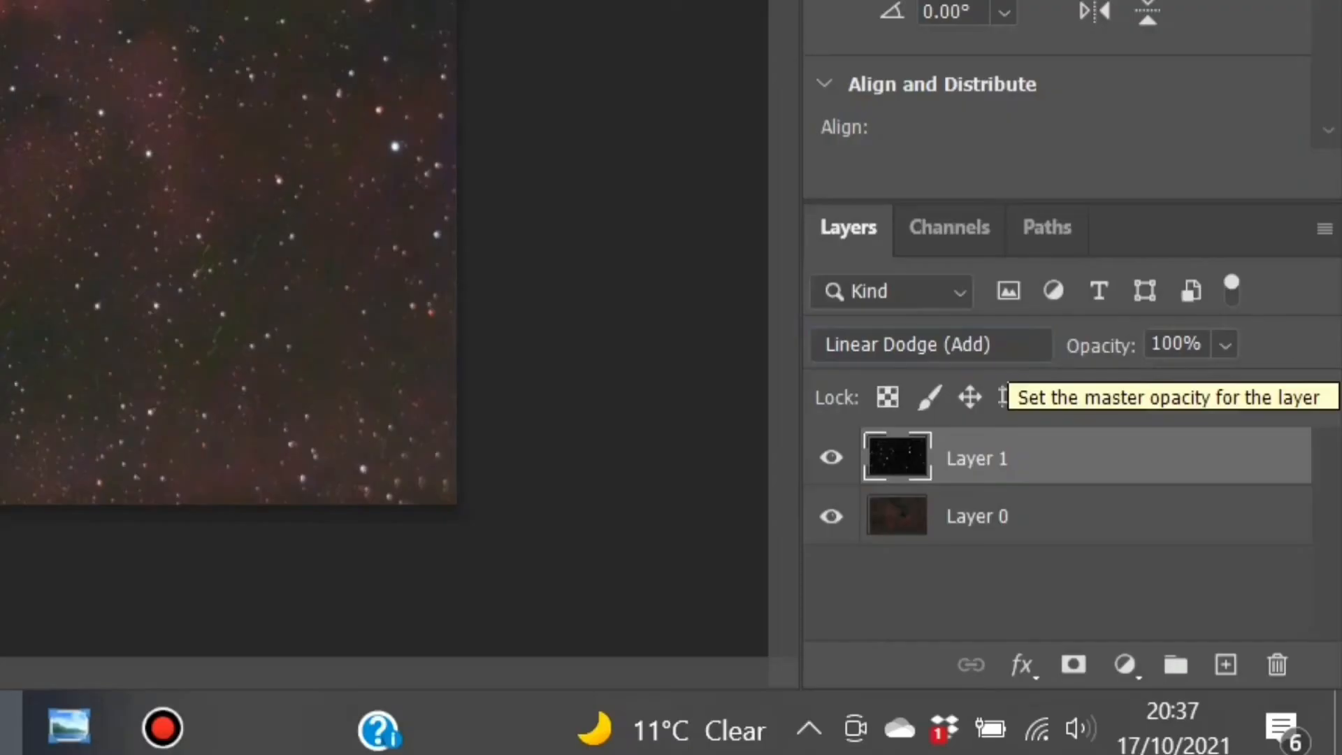
left_click(1288, 565)
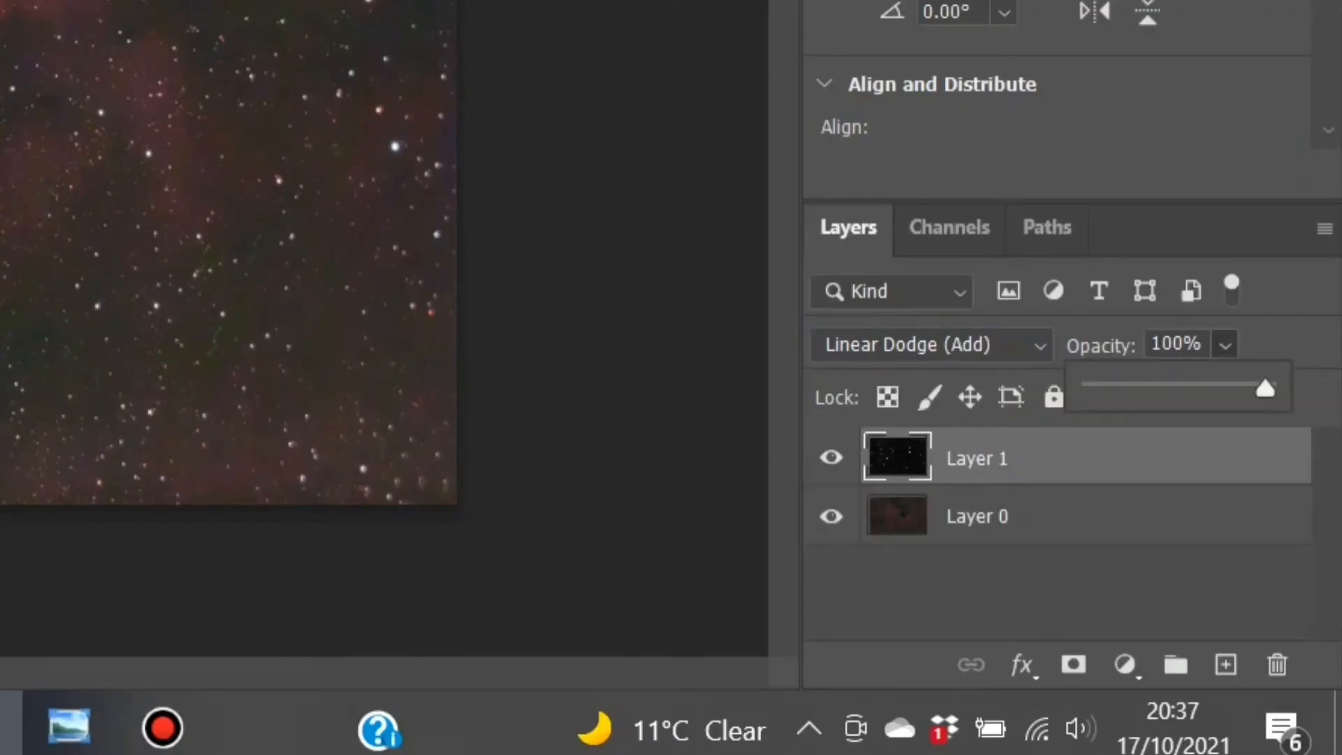
left_click_drag(1265, 389, 1091, 388)
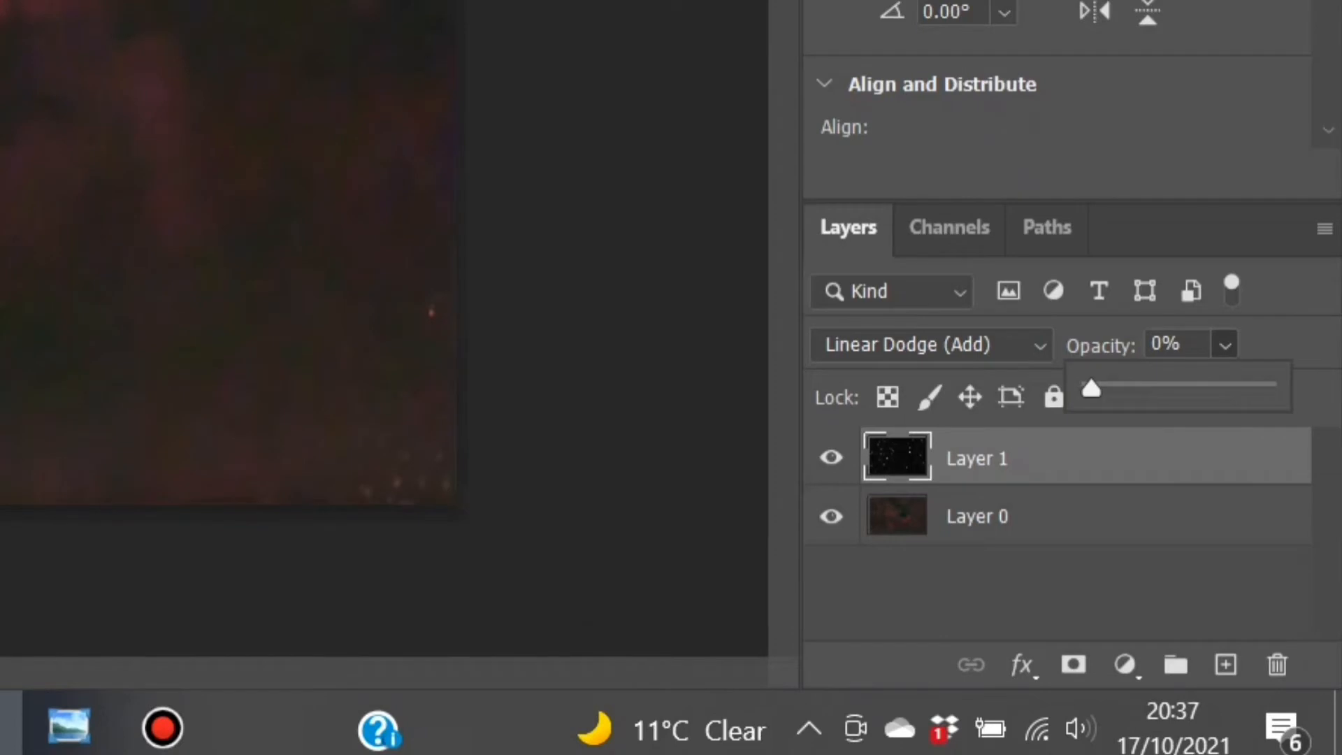
left_click_drag(1091, 389, 1180, 389)
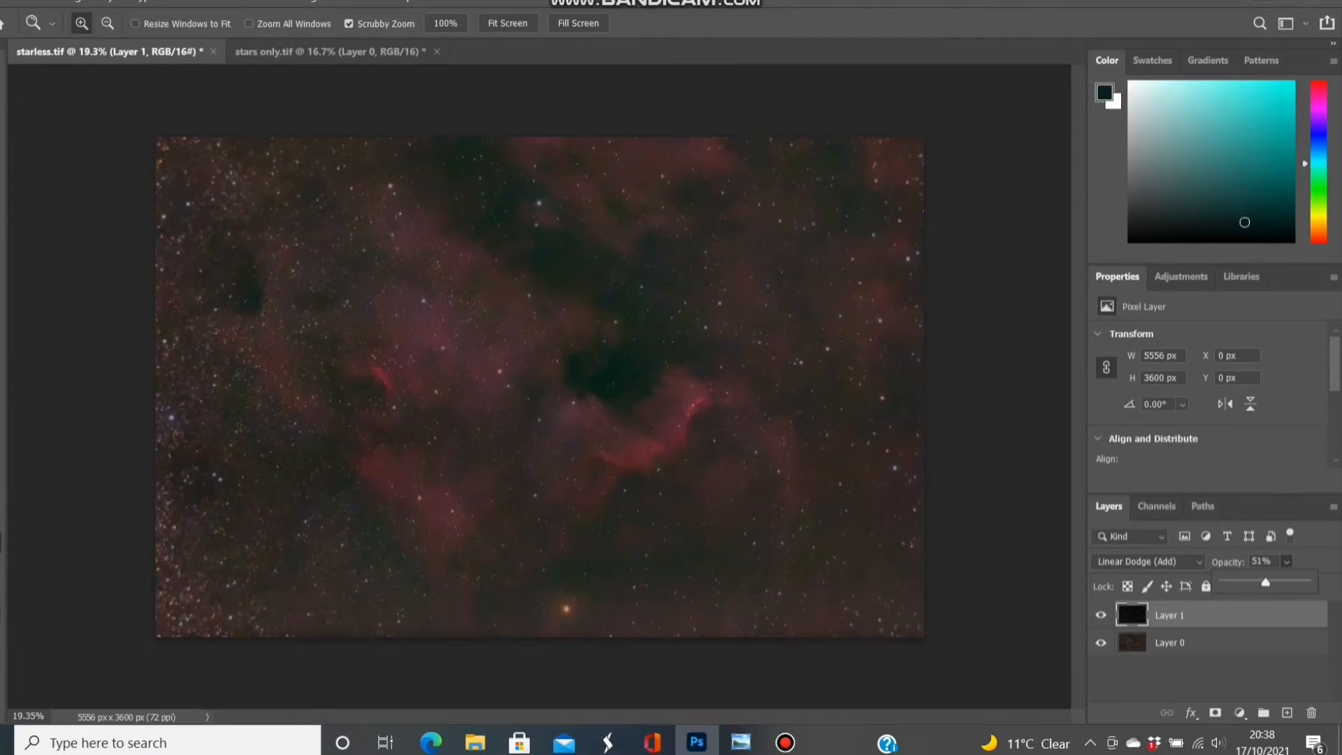
left_click_drag(1265, 583, 1247, 582)
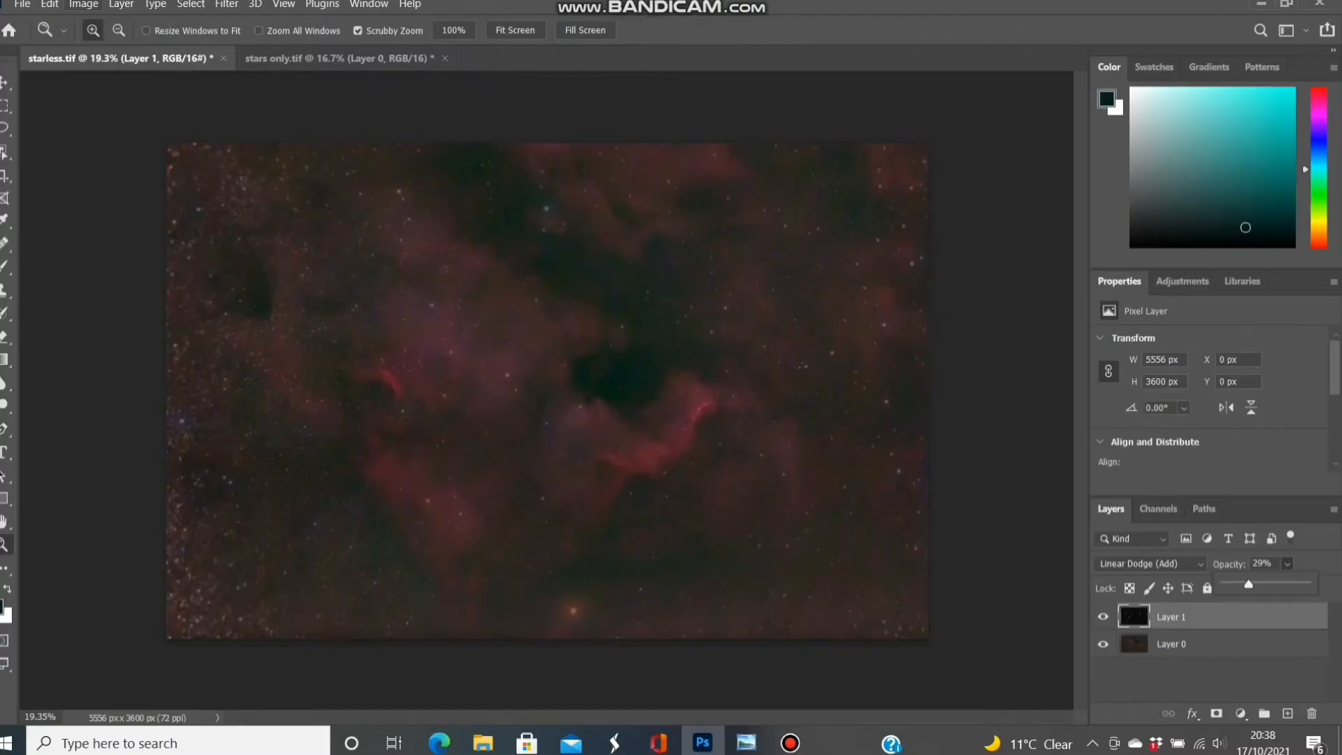
Flatten the stars layer and the starless nebula layer of starless.tif into a single background layer
left_click(83, 5)
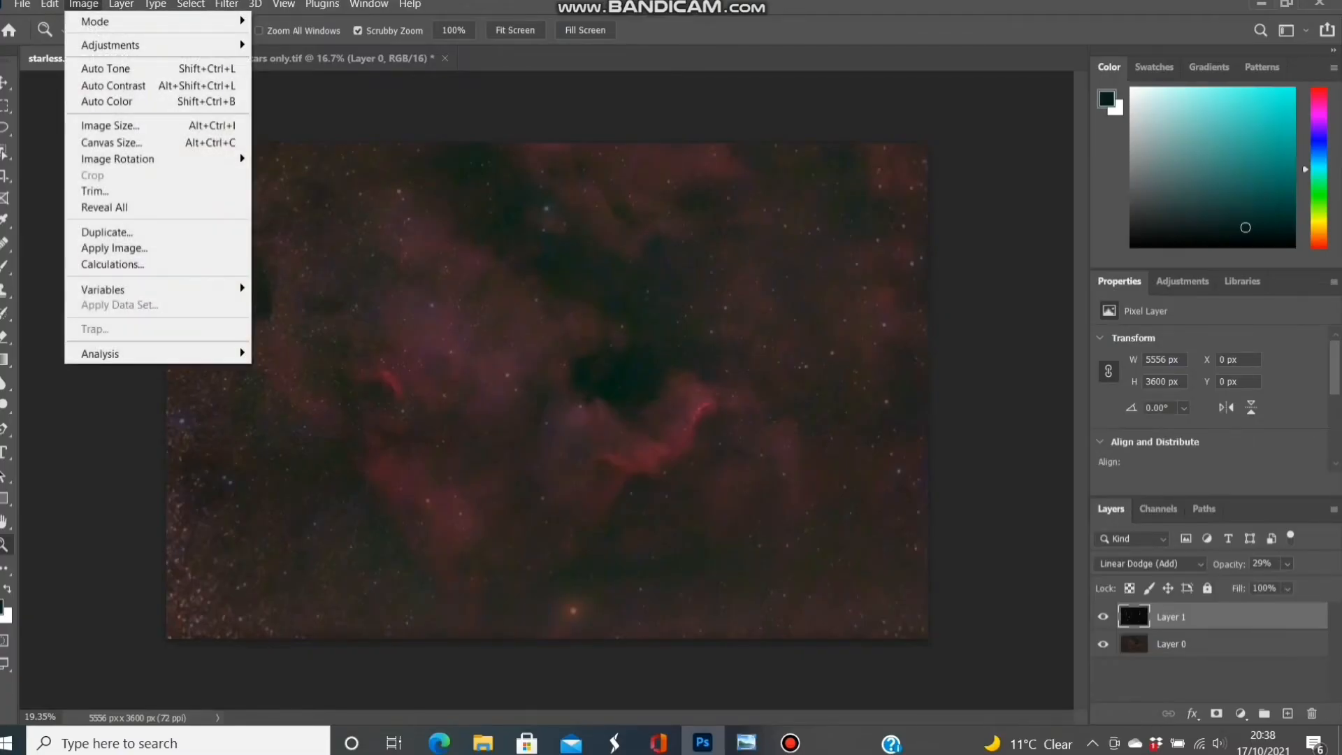
mouse_move(121, 4)
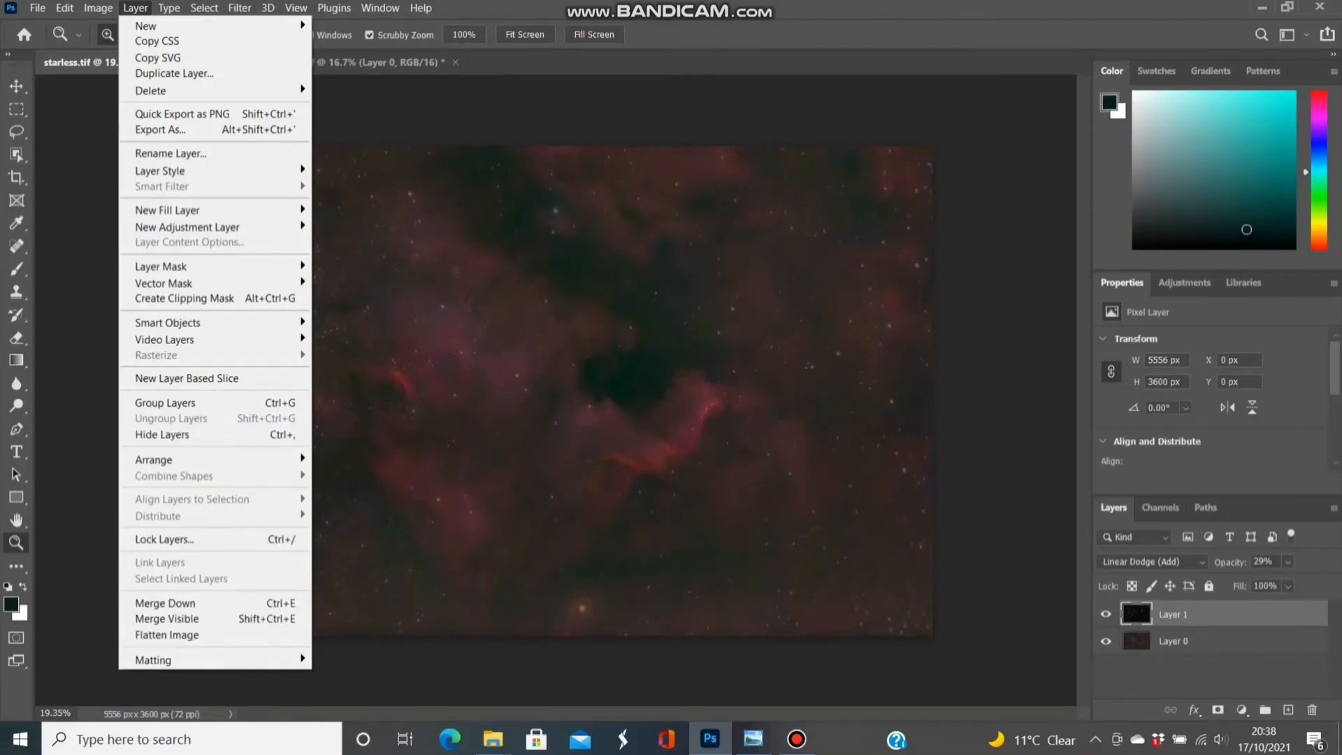
left_click(167, 635)
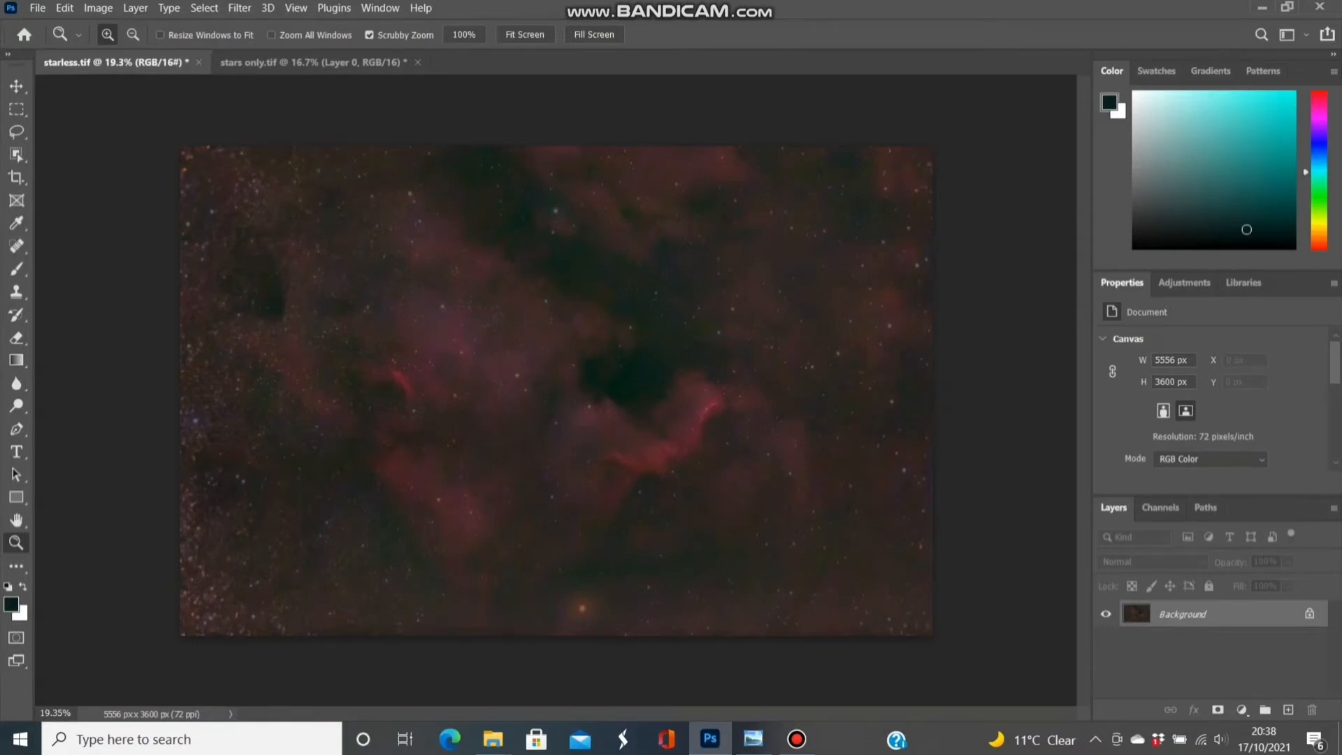
Save the flattened image as a new TIFF file named combined
left_click(38, 8)
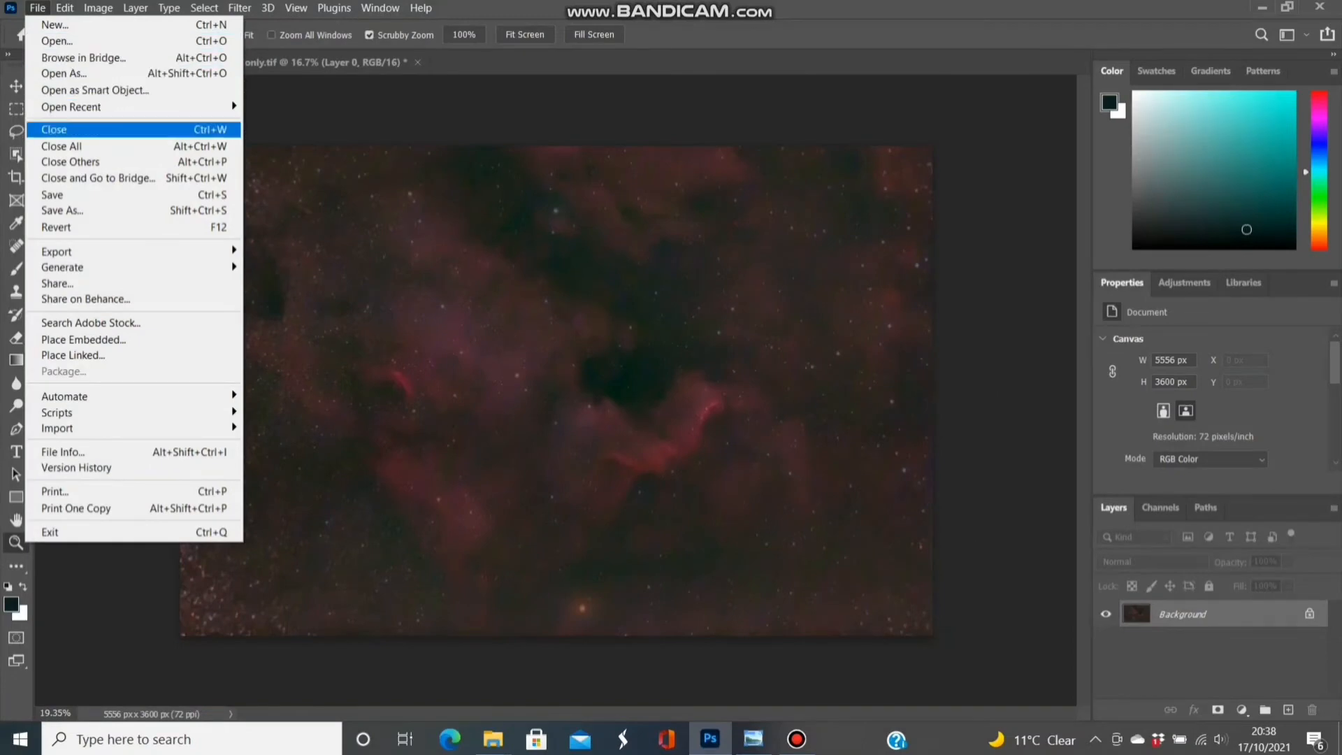
left_click(62, 210)
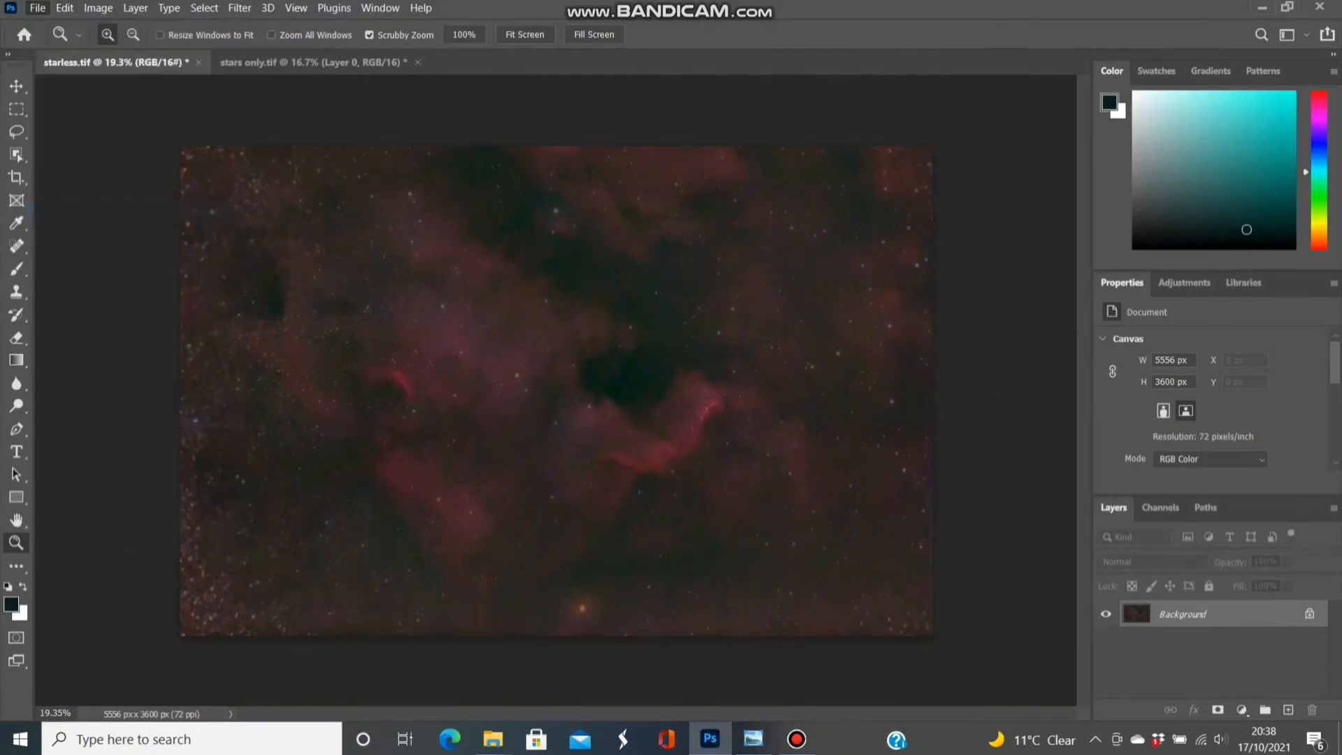
left_click(162, 325)
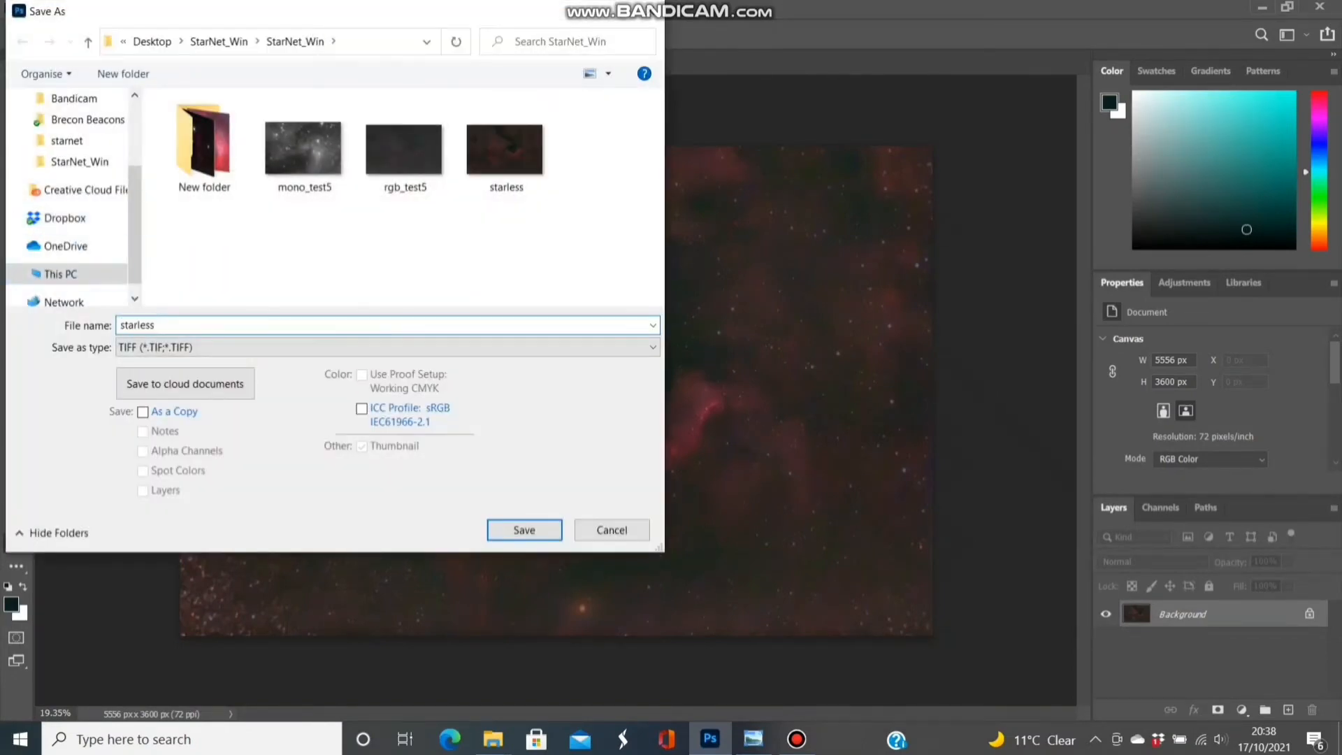
key("BackSpace")
key("BackSpace")
key("BackSpace")
key("BackSpace")
key("BackSpace")
key("BackSpace")
key("BackSpace")
key("BackSpace")
type("combined")
key("Return")
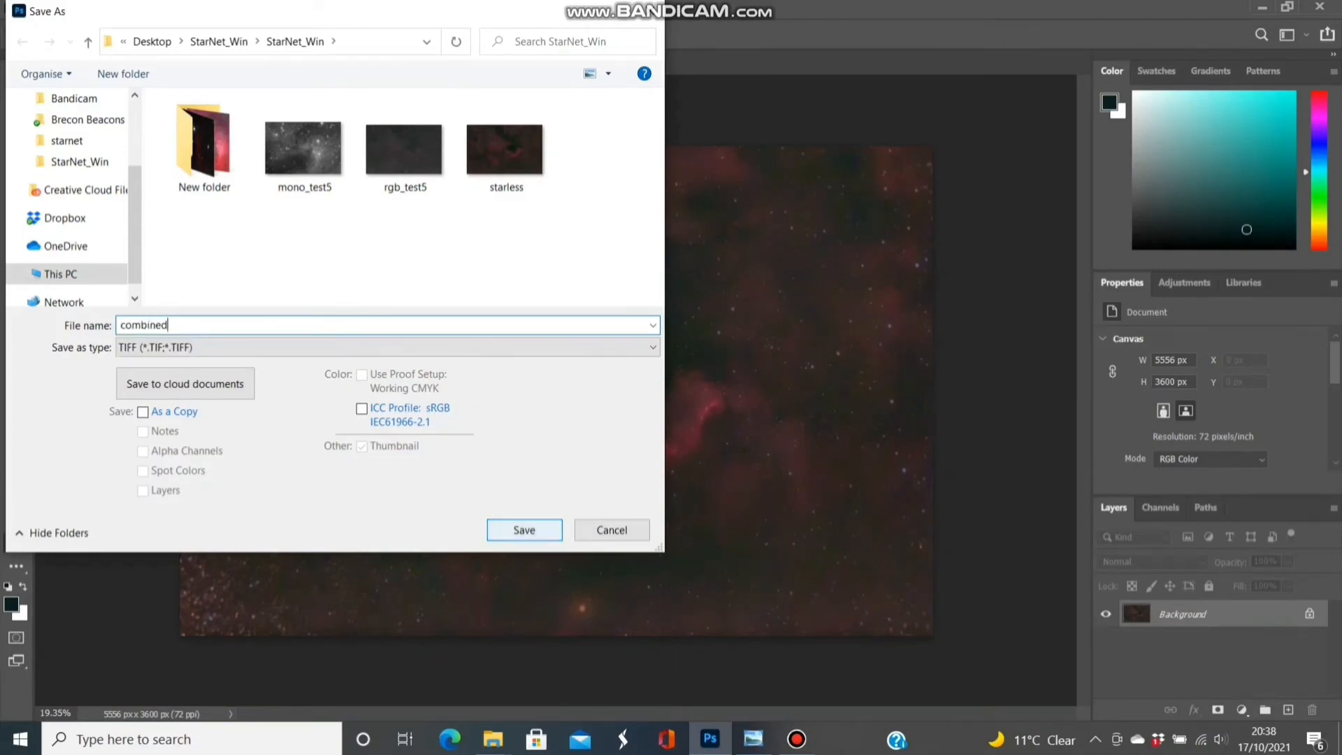
key("Return")
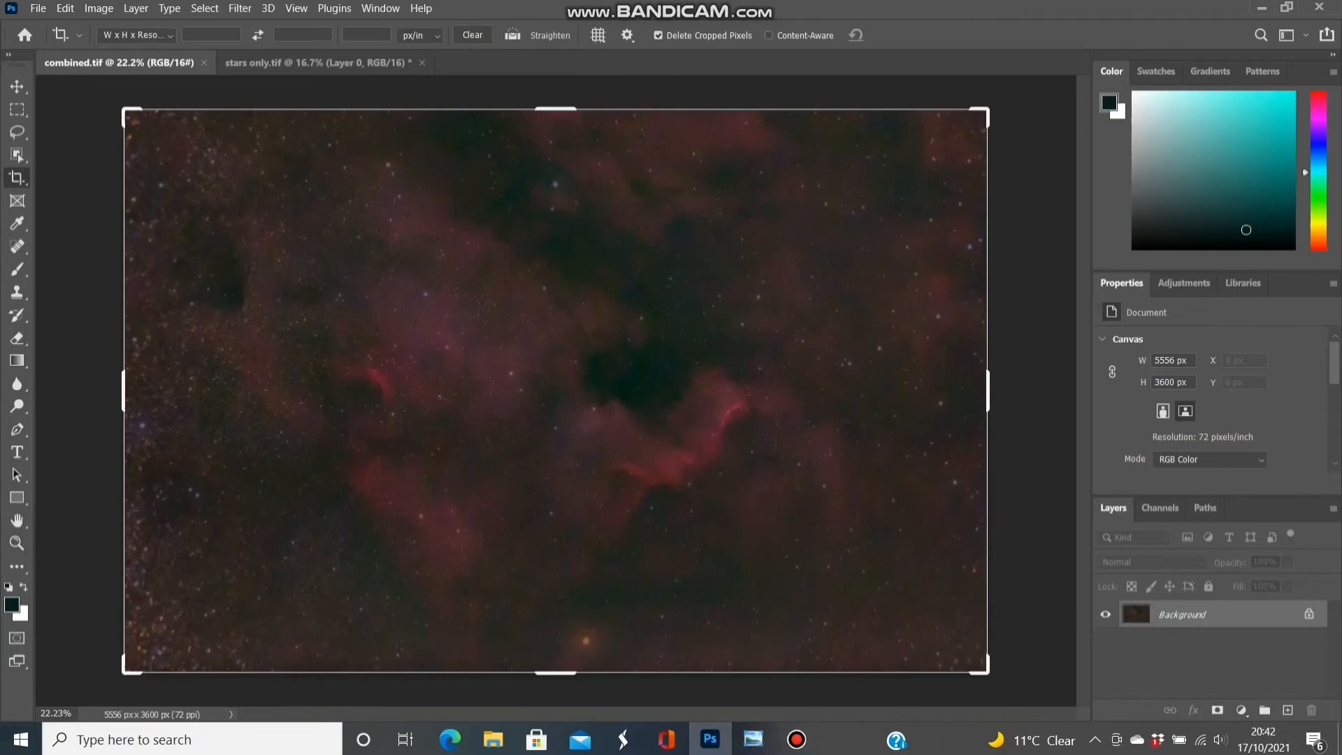
Crop combined.tif to about 4683 × 3501 px, trimming the dense star strip along the image's left side
left_click_drag(126, 390, 191, 385)
left_click_drag(556, 671, 556, 664)
left_click(99, 9)
left_click(108, 179)
key("z")
left_click_drag(556, 391, 568, 390)
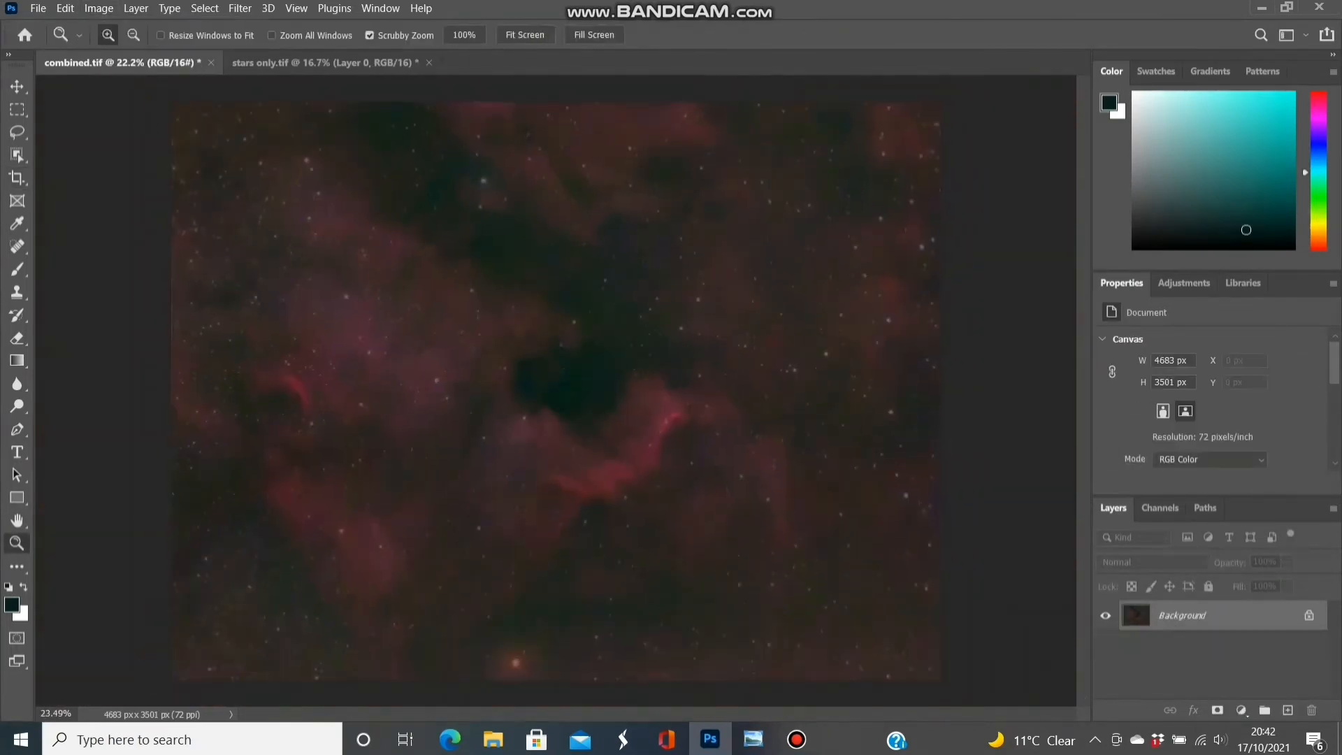
Apply the Camera Raw filter to the cropped image with Clarity +27, Highlights +12 and Whites +13
left_click(240, 9)
left_click(280, 130)
left_click_drag(1061, 493, 1046, 493)
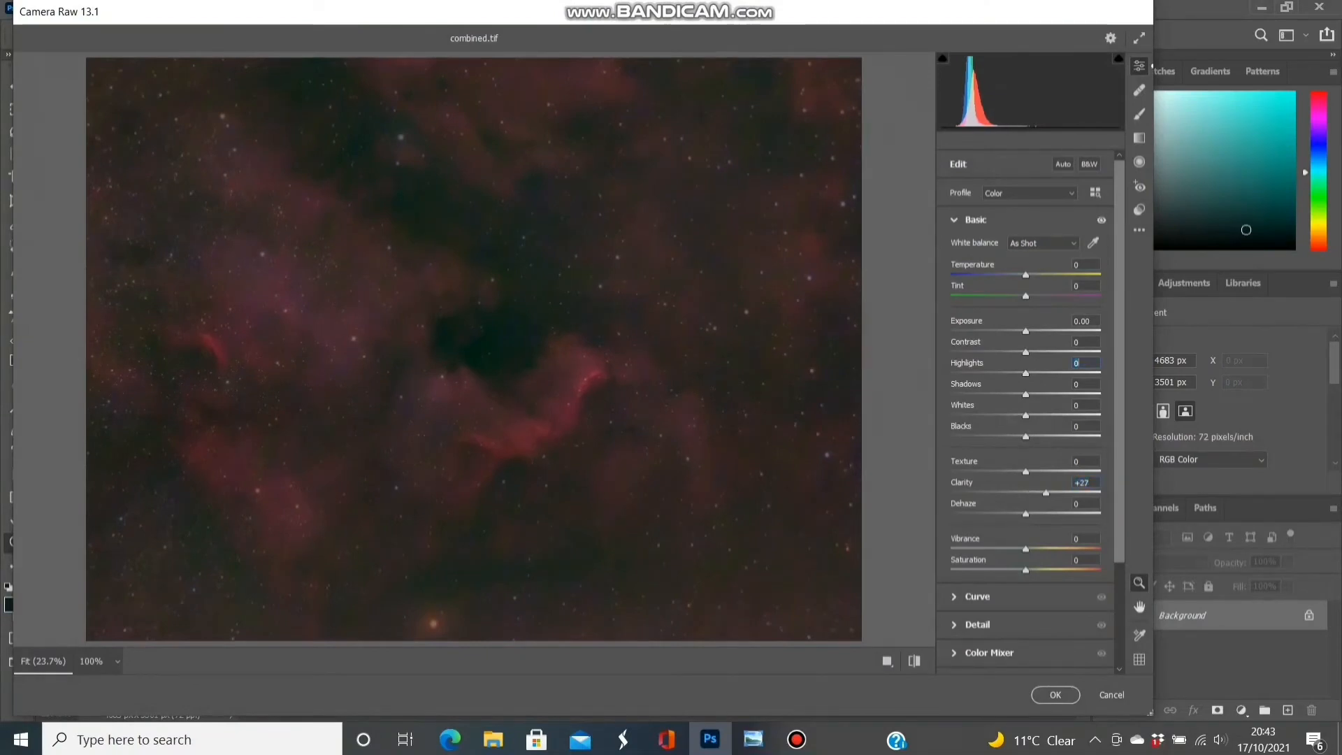
left_click_drag(1025, 374, 1035, 373)
left_click_drag(1026, 416, 1038, 416)
left_click_drag(616, 461, 727, 463)
left_click_drag(839, 490, 727, 489)
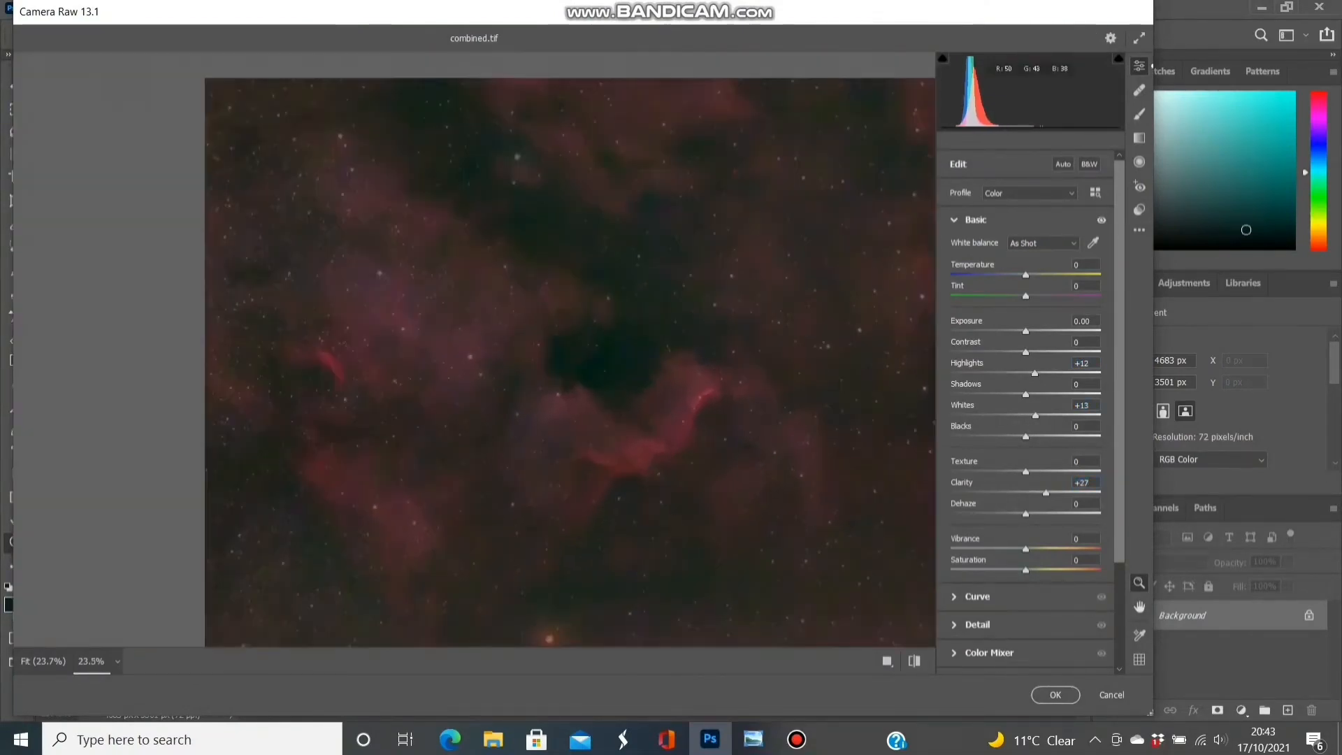
left_click(1056, 695)
Crop the height of combined.tif further, to about 3177 px, keeping its full width
left_click_drag(559, 392, 521, 391)
key("c")
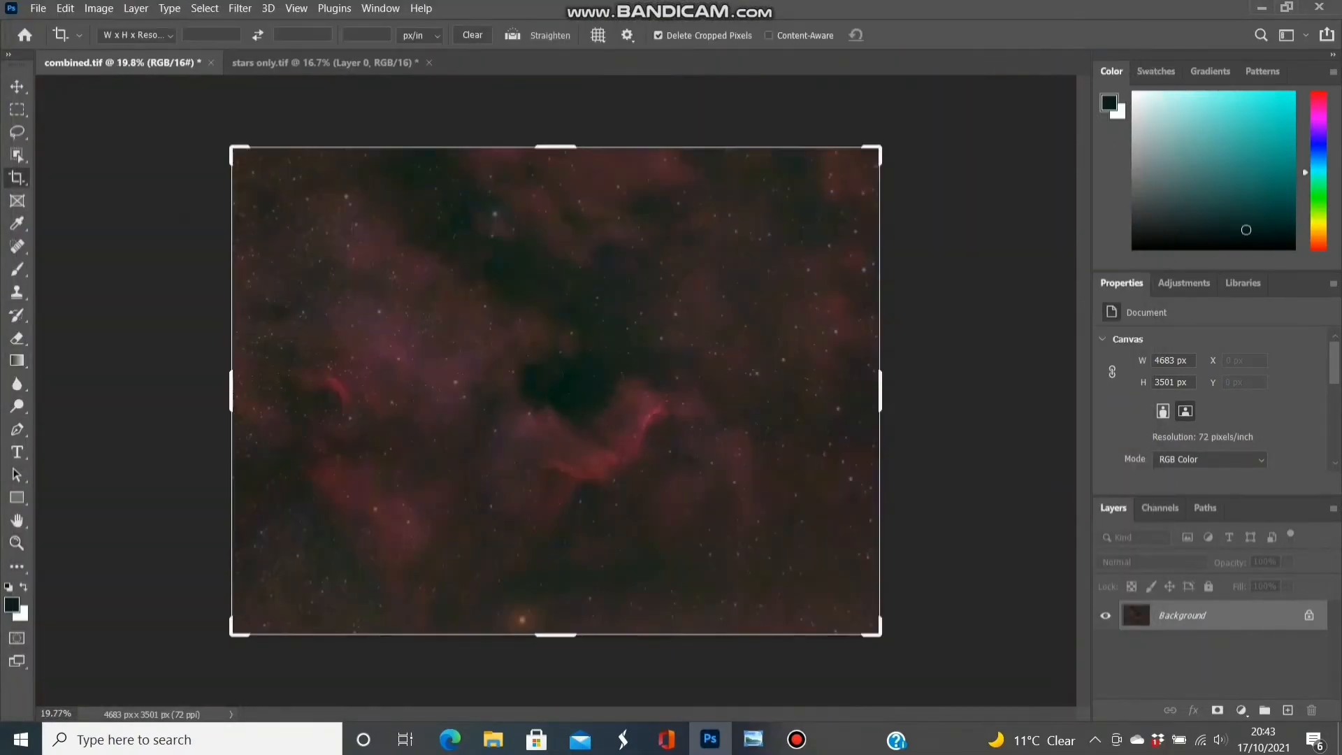
key("Return")
left_click(37, 8)
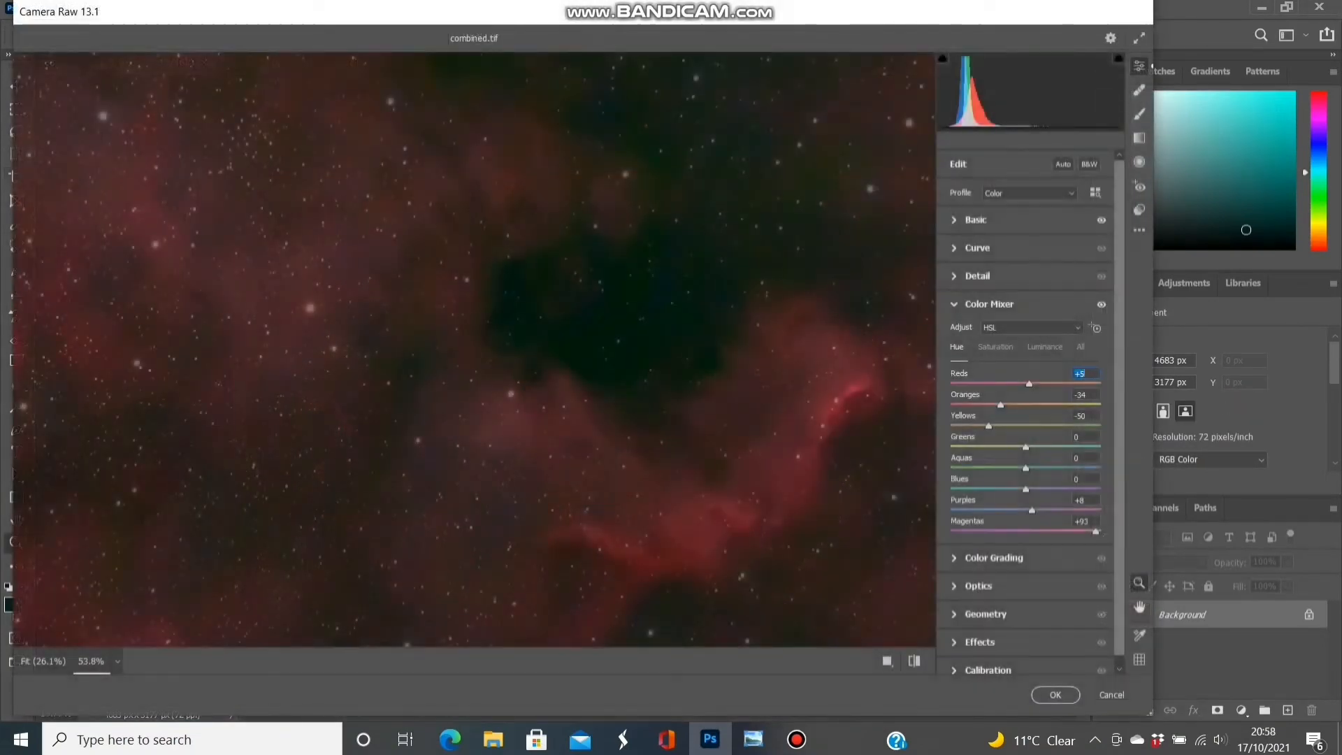
Shift the Oranges hue closer to neutral in Camera Raw's Color Mixer and apply the filter
left_click_drag(783, 442, 699, 441)
left_click_drag(1000, 405, 1014, 405)
left_click(1055, 695)
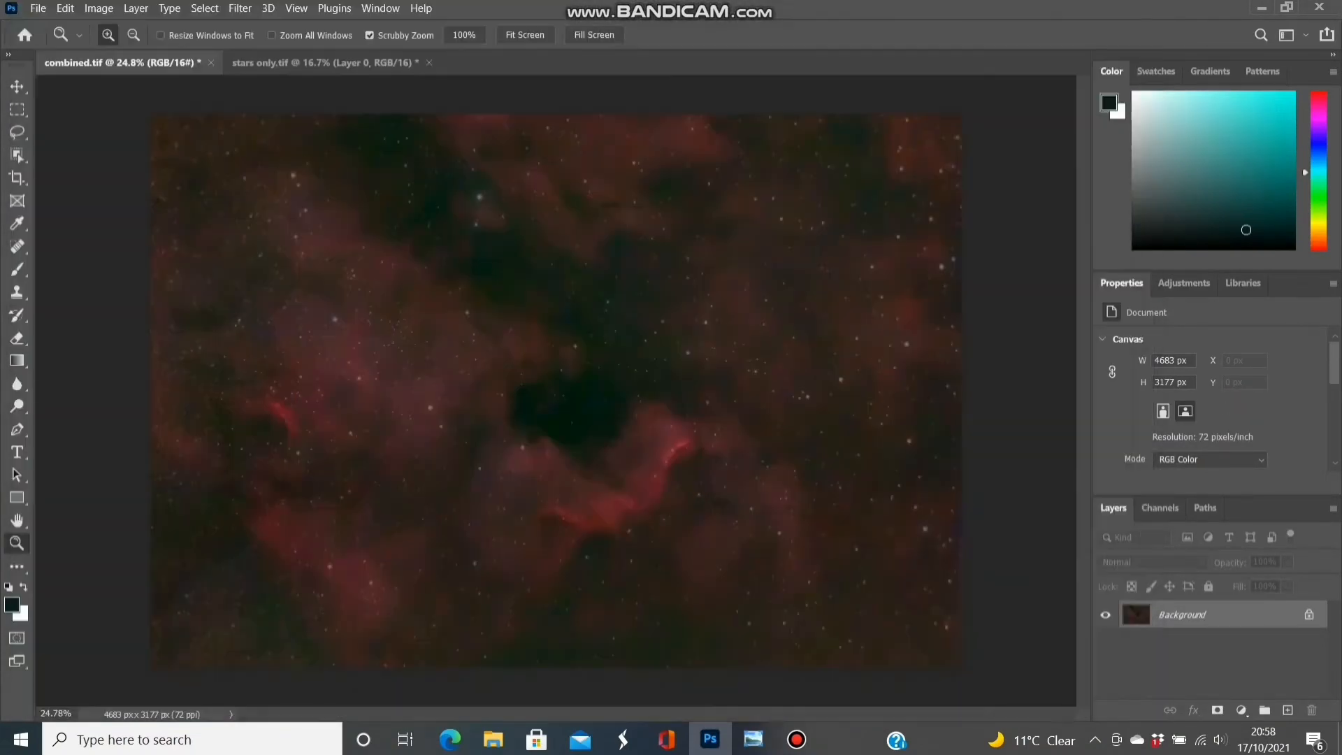
Lasso the area around the bright red nebula ridge and increase its sharpening in Camera Raw's Detail settings
left_click(17, 132)
left_click_drag(650, 390, 658, 394)
left_click(17, 544)
left_click_drag(626, 581, 706, 581)
left_click(240, 9)
left_click(280, 124)
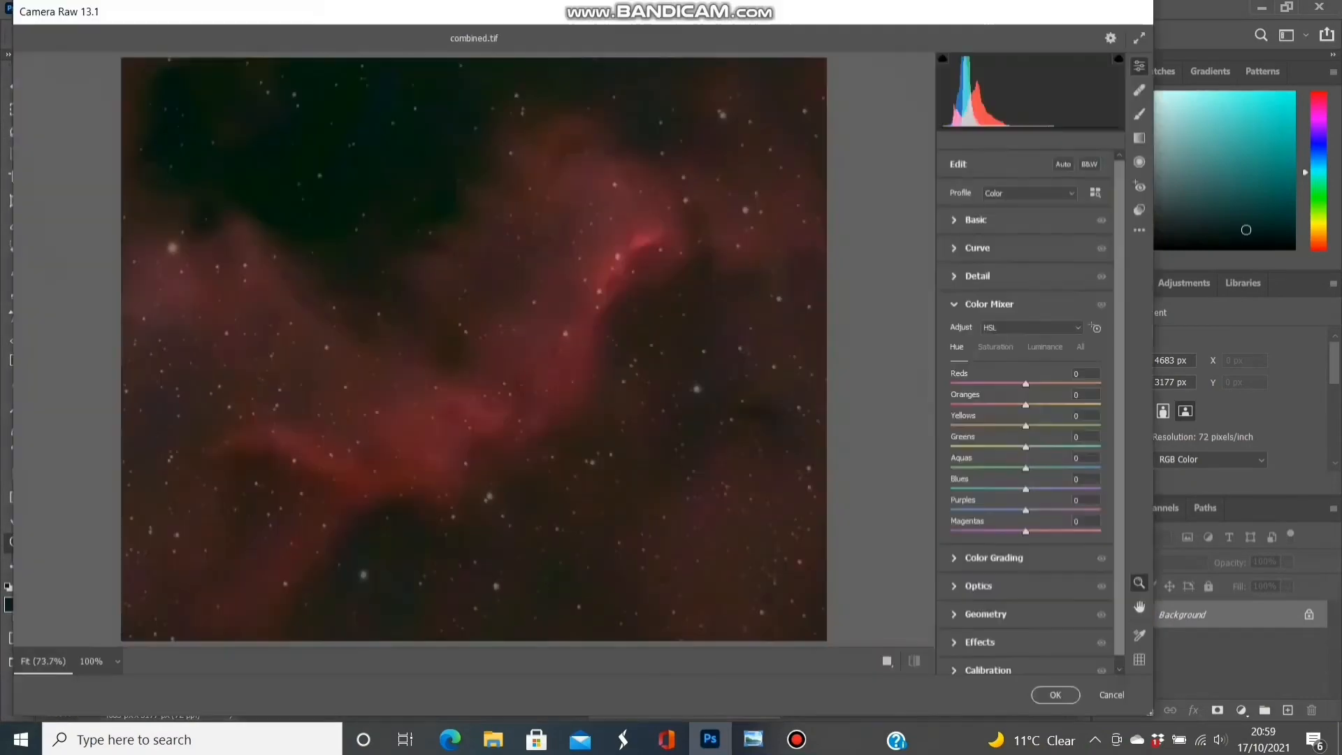
left_click(977, 276)
mouse_move(951, 311)
left_mouse_down()
mouse_move(1013, 311)
mouse_move(985, 310)
left_mouse_up()
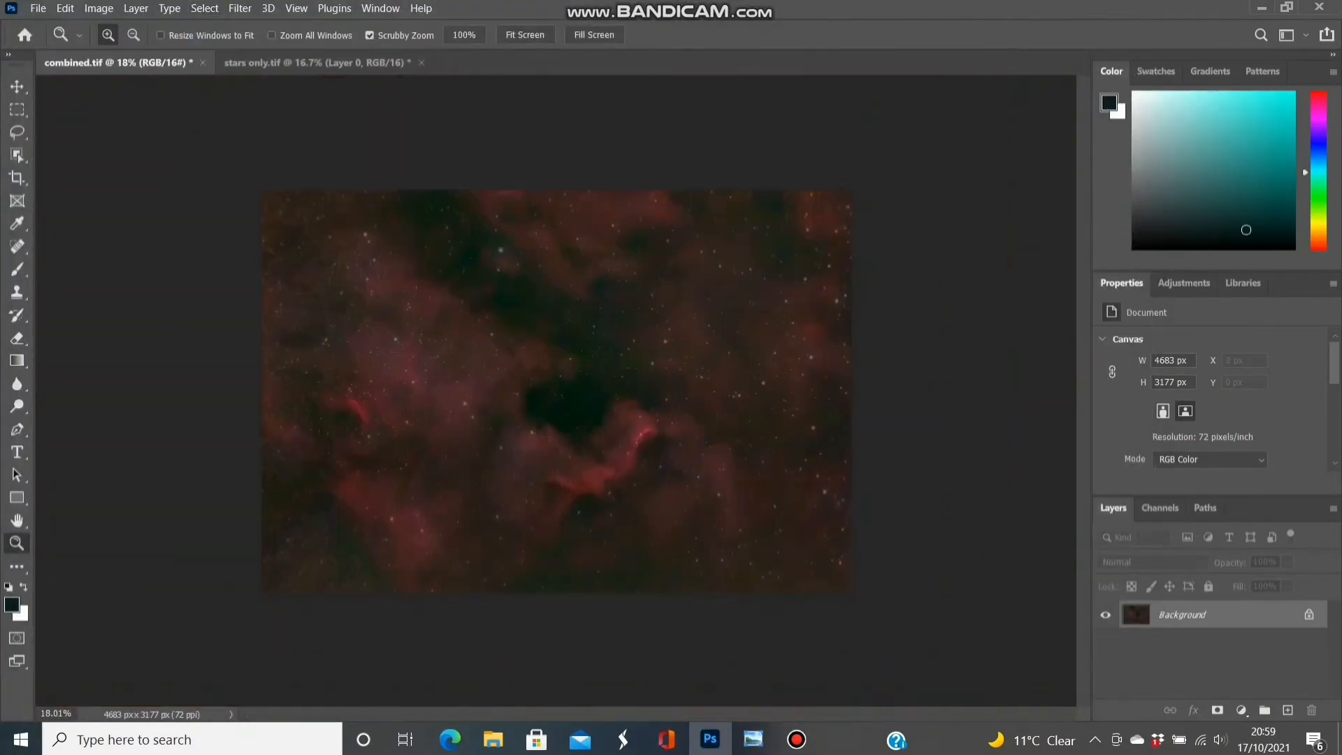
Save the edited combined image as a TIFF
key("ctrl+shift+s")
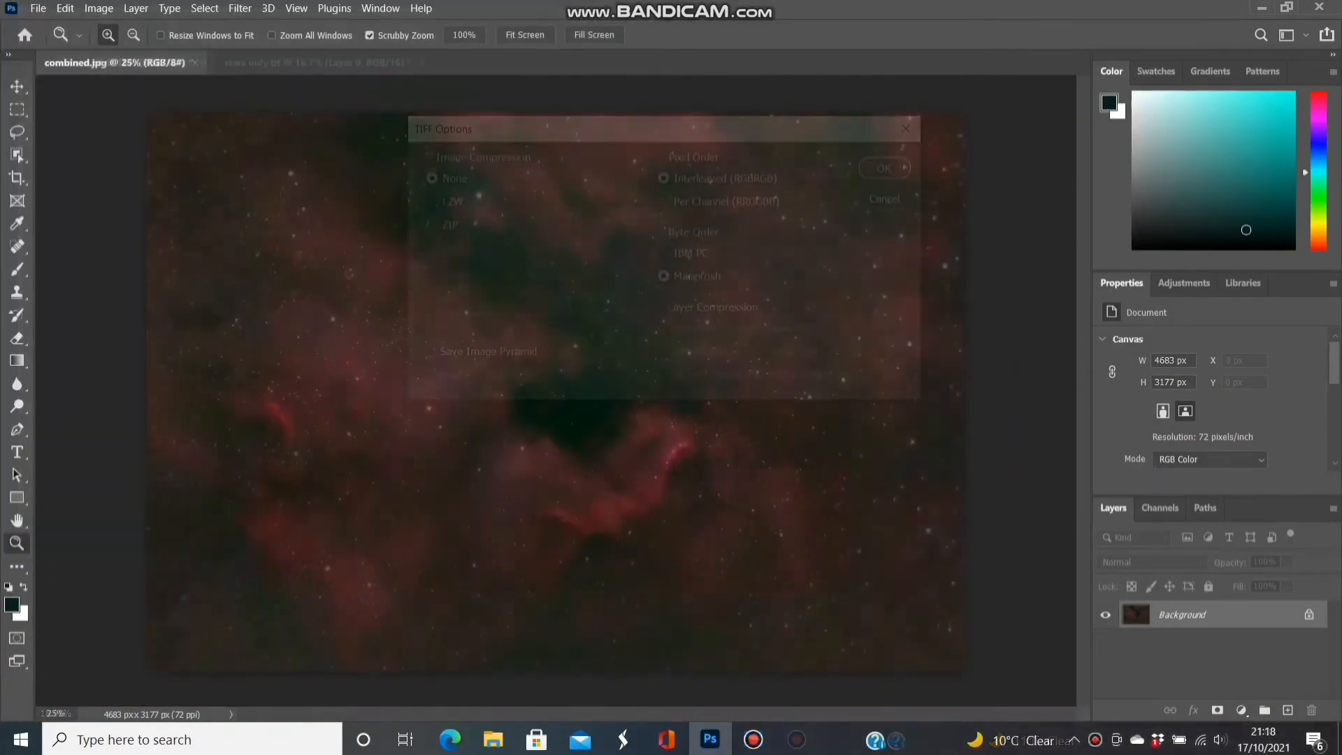
Inspect the star shapes and nebula detail of combined.jpg up close at the edges, corners and around the bright red ridge
scroll(512, 274, "left", 10)
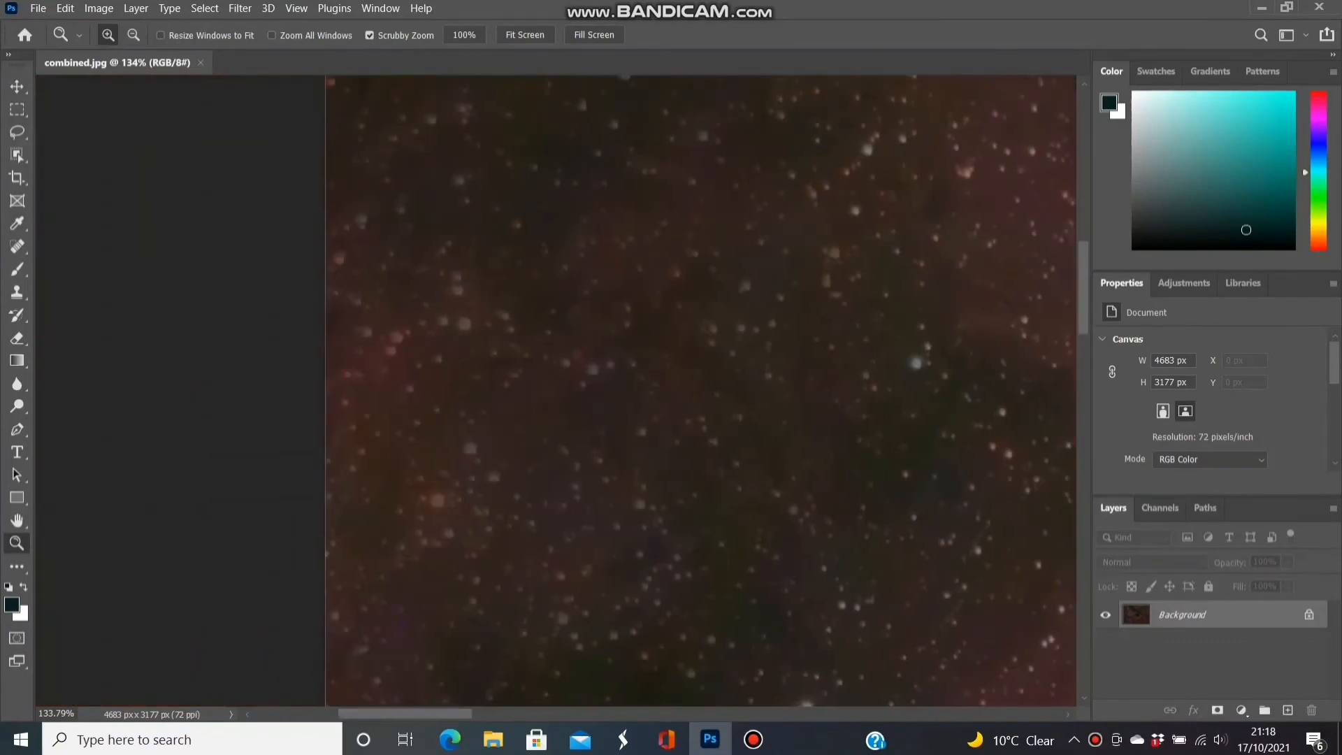
scroll(512, 274, "up", 5)
scroll(512, 273, "down", 8)
scroll(671, 336, "down", 4)
scroll(671, 335, "right", 8)
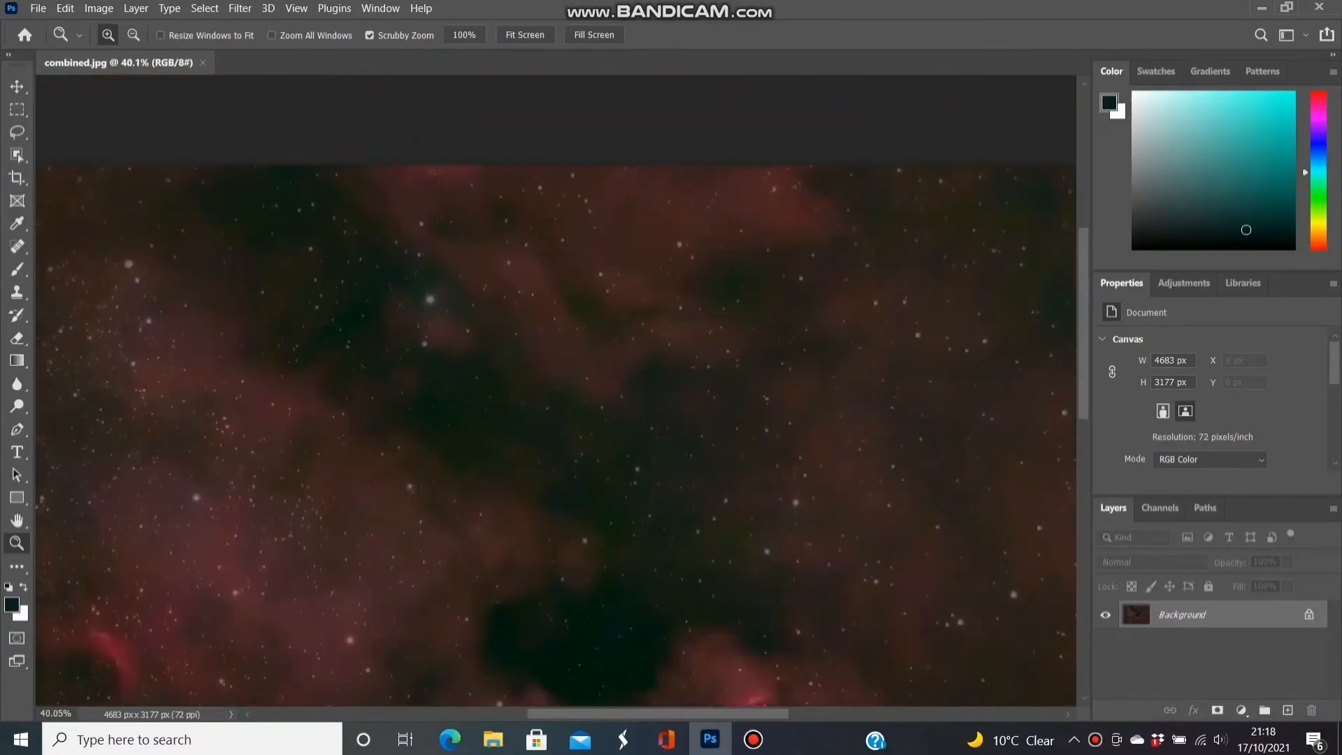
scroll(671, 335, "up", 2)
scroll(682, 329, "up", 5)
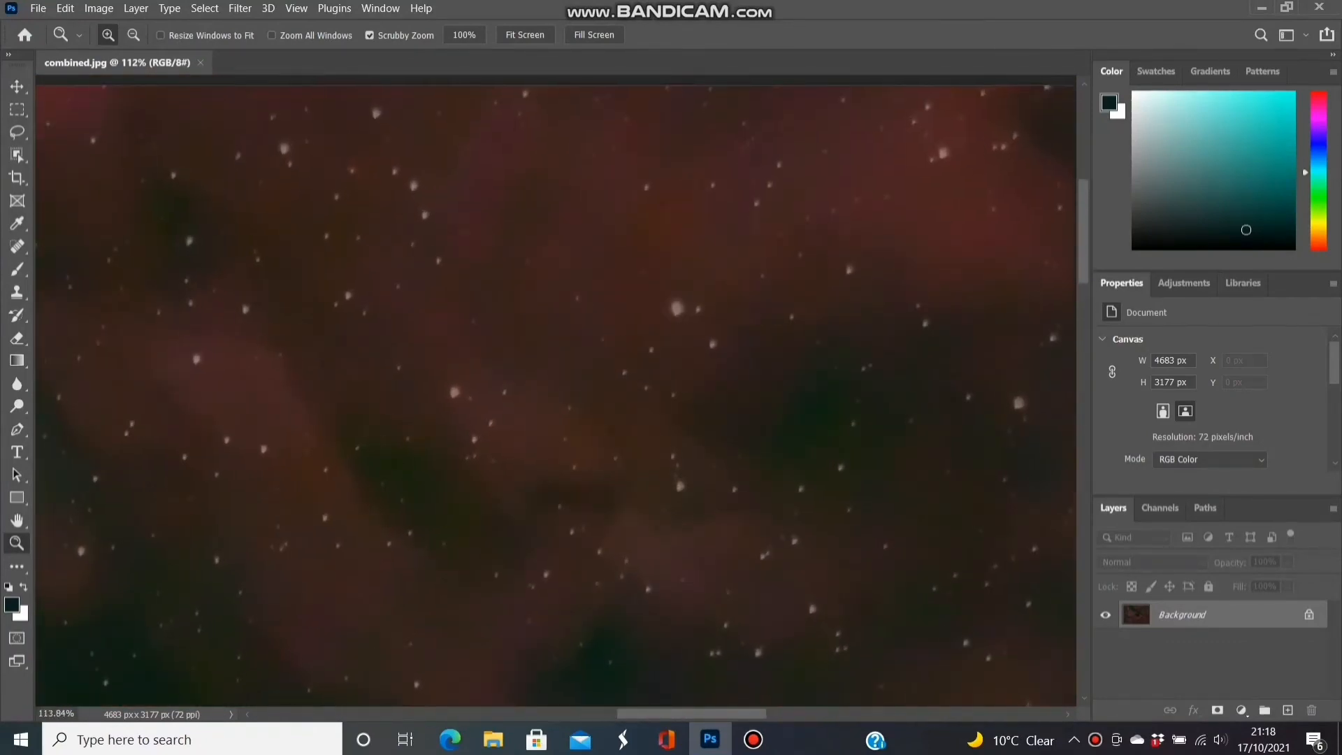
scroll(557, 392, "down", 4)
scroll(828, 407, "right", 4)
scroll(828, 407, "up", 6)
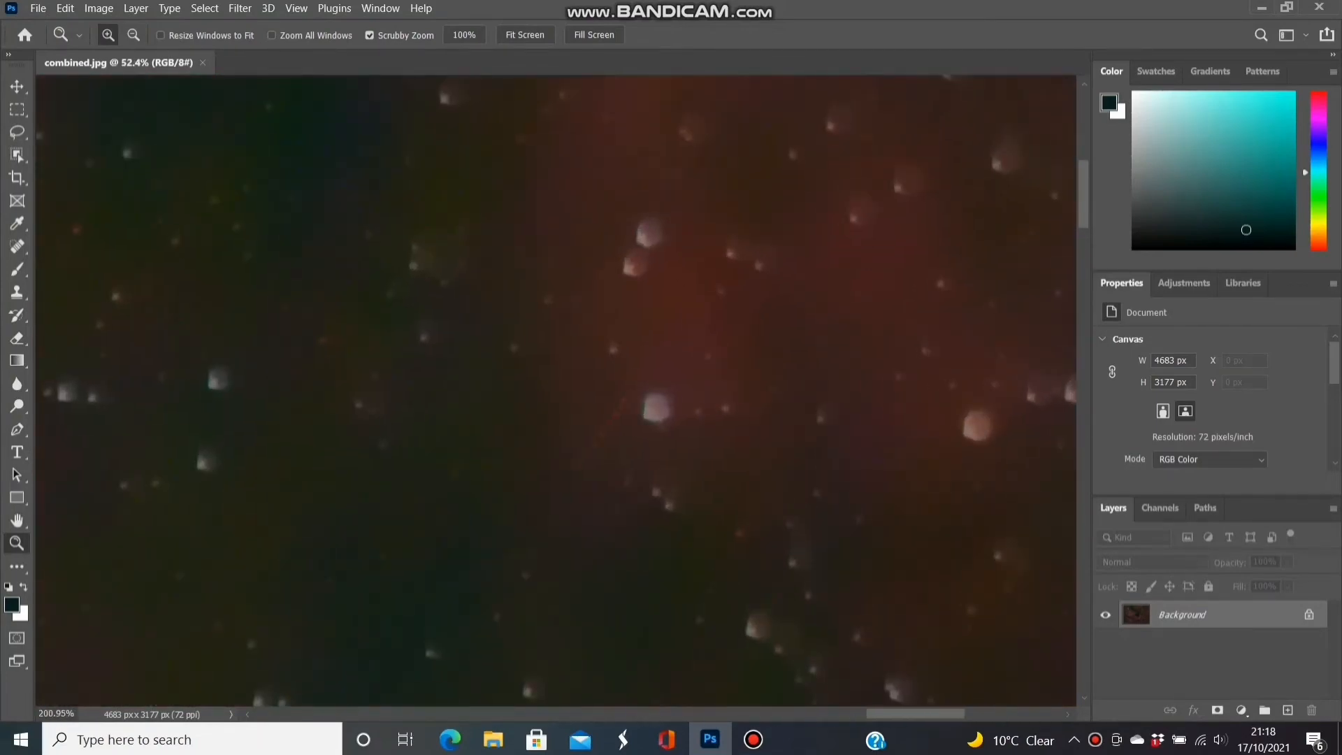
scroll(829, 408, "down", 6)
scroll(828, 408, "down", 7)
scroll(617, 590, "up", 4)
scroll(618, 589, "left", 8)
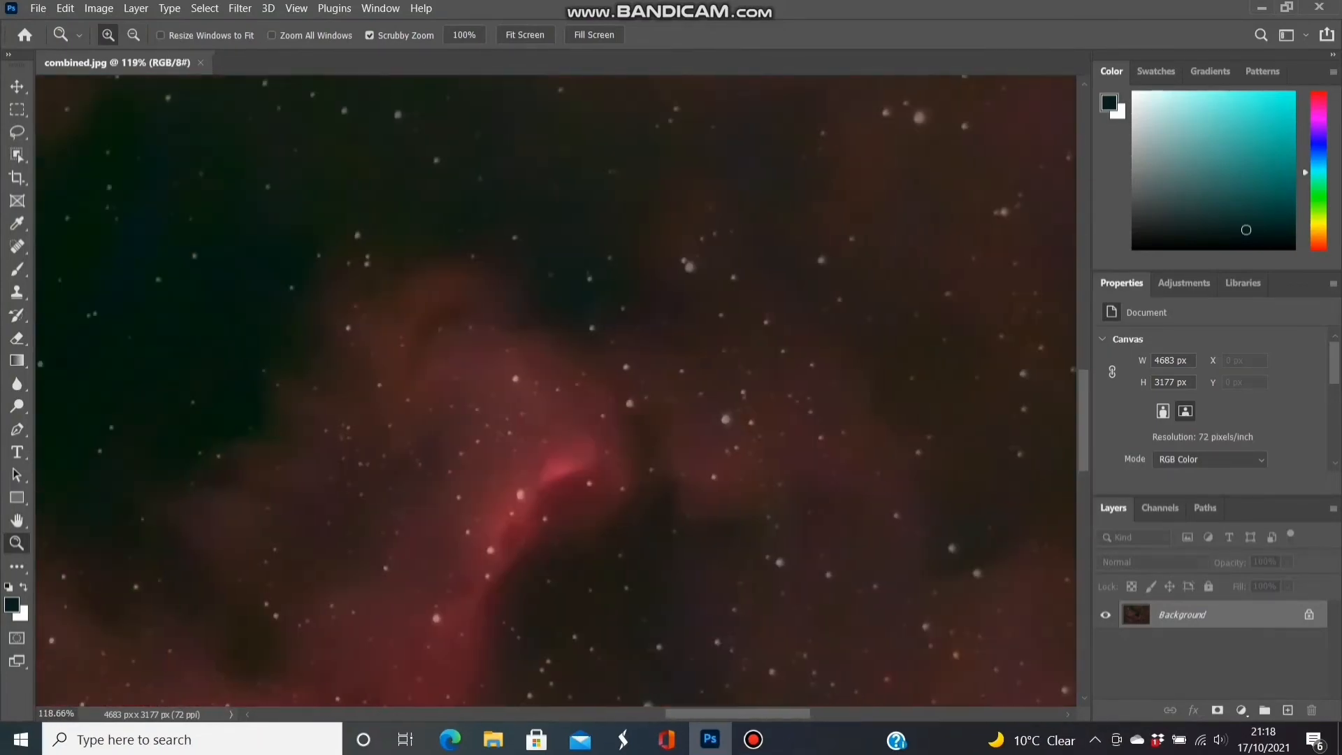
scroll(617, 589, "down", 4)
scroll(557, 392, "up", 3)
scroll(557, 392, "down", 3)
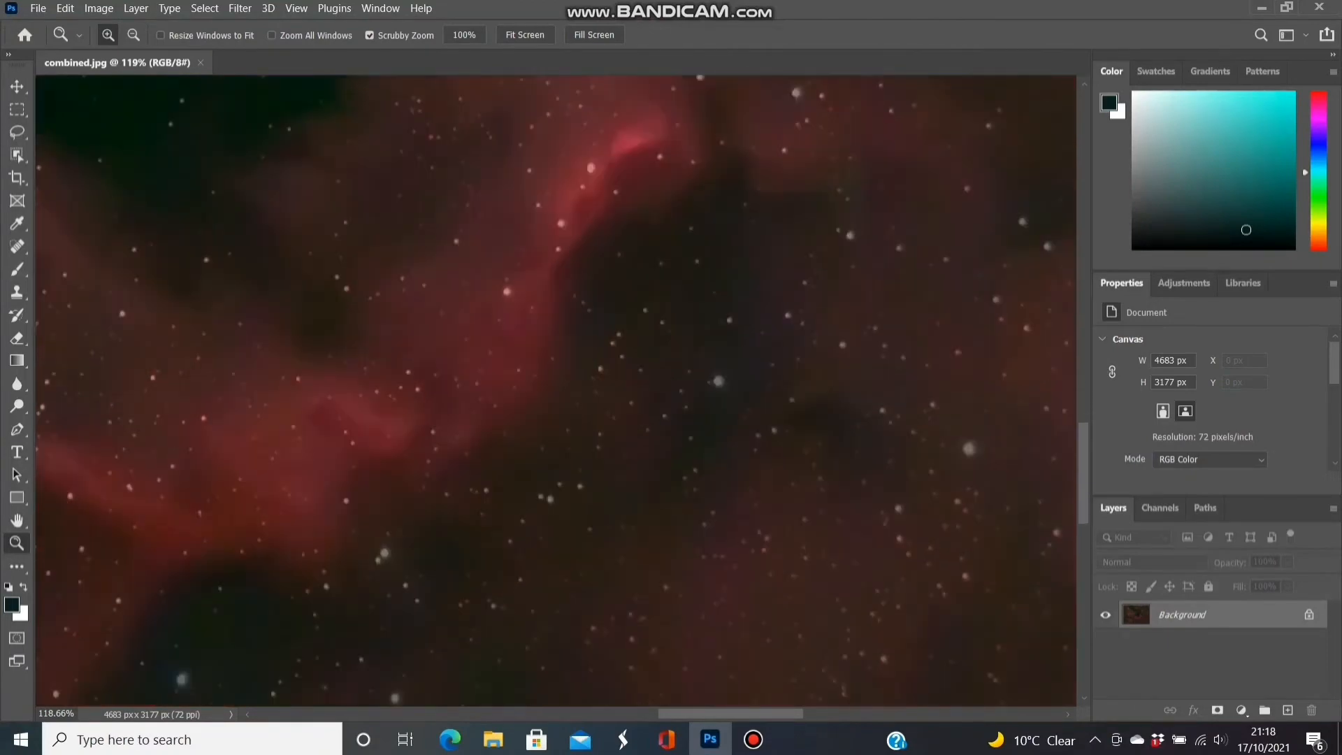
scroll(556, 391, "left", 12)
scroll(556, 397, "down", 5)
scroll(556, 396, "left", 3)
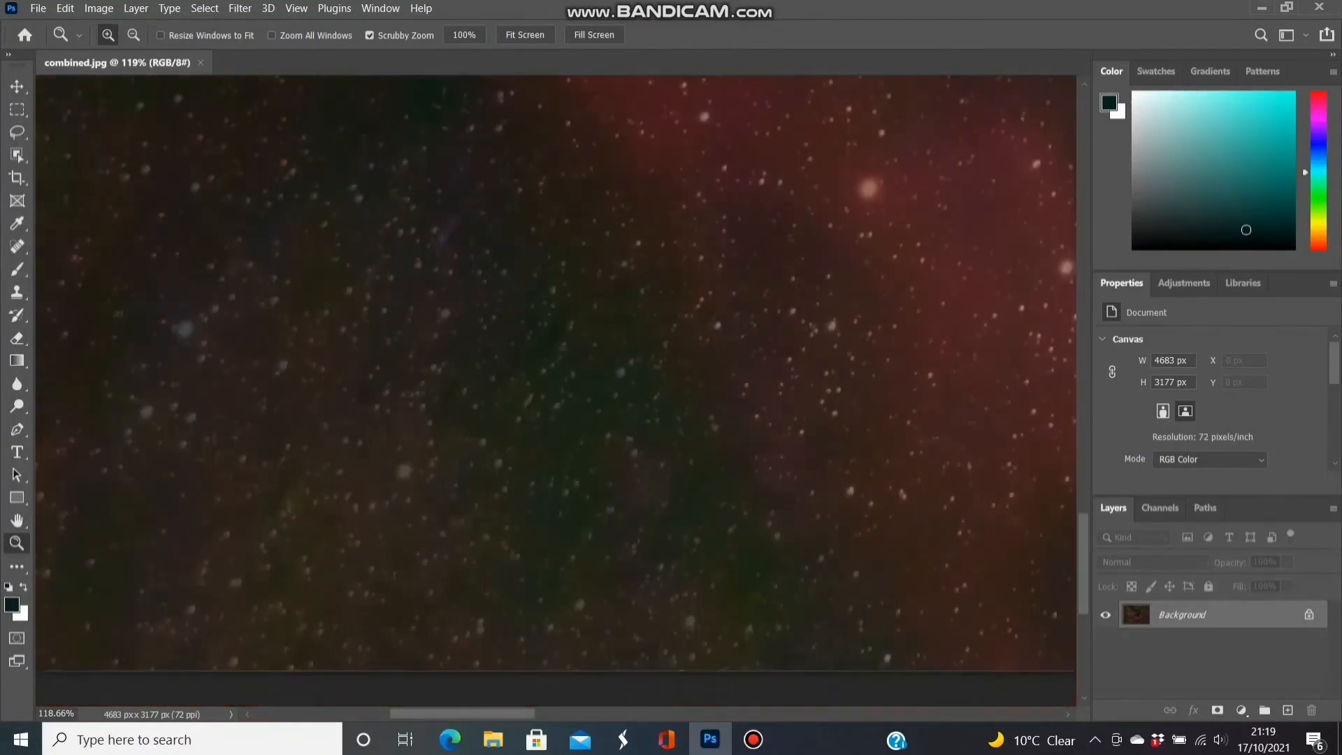
scroll(555, 363, "right", 15)
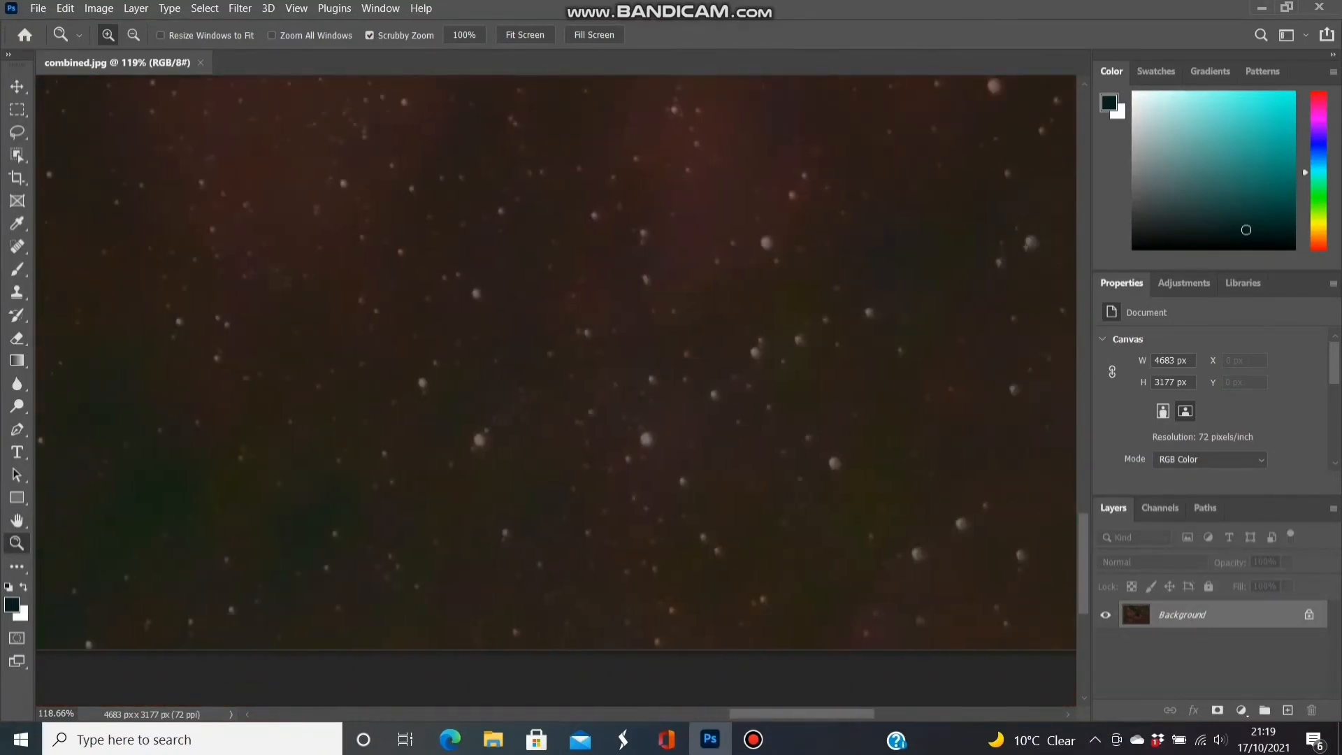
scroll(556, 363, "up", 4)
scroll(556, 363, "down", 8)
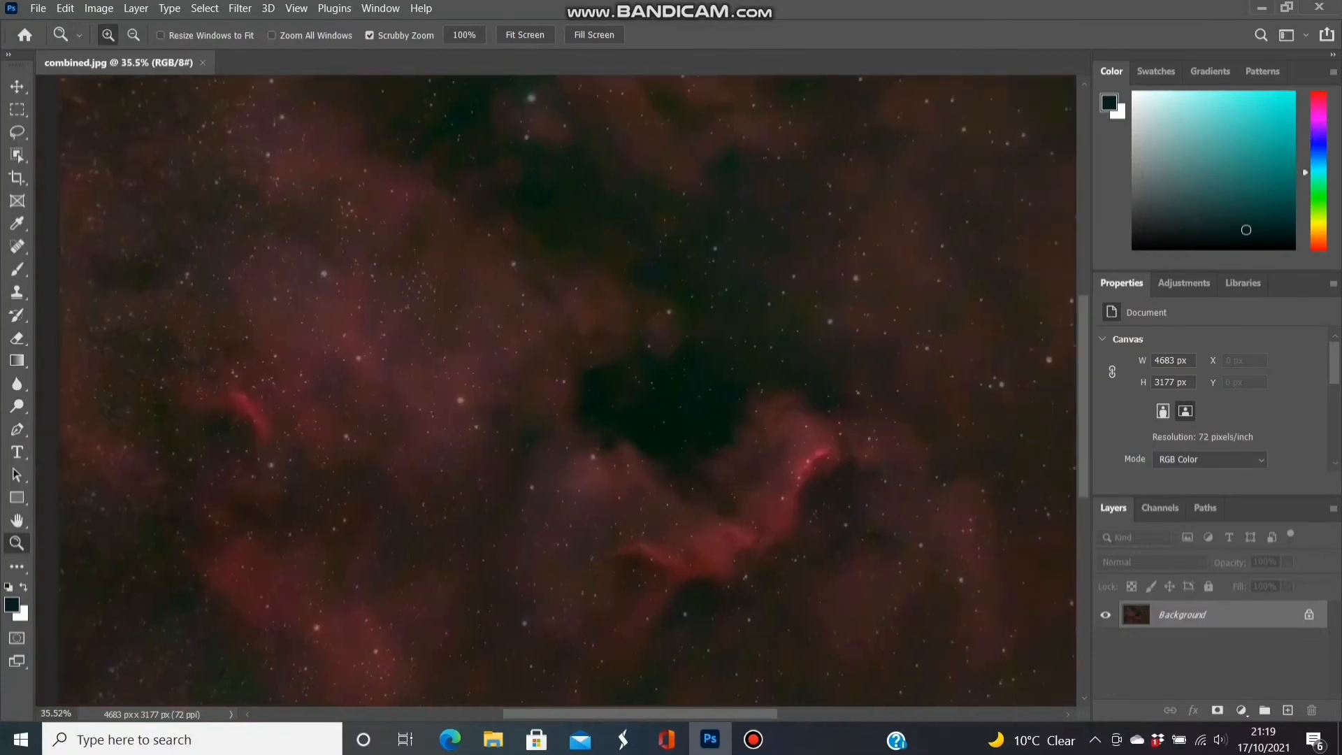